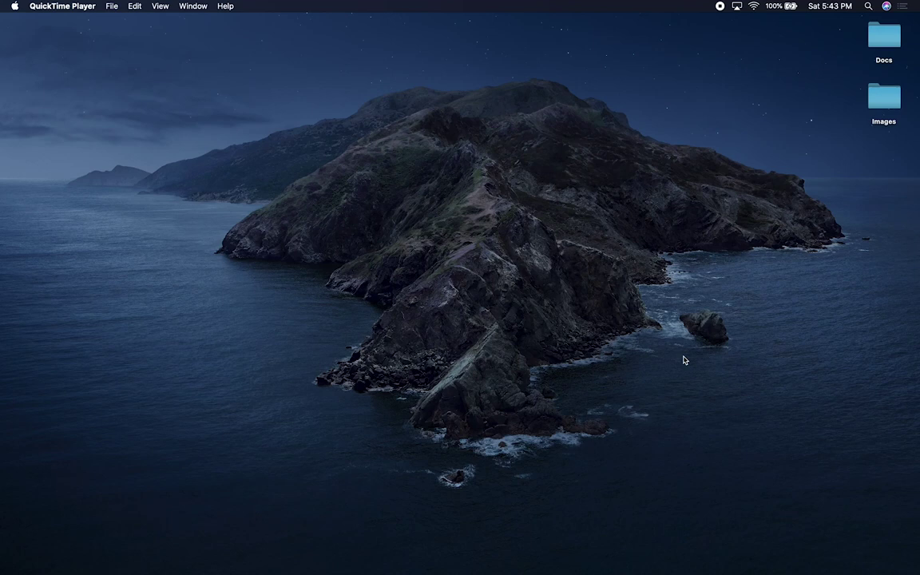
- Find and launch Reality Composer
key(super+space)
text(re)
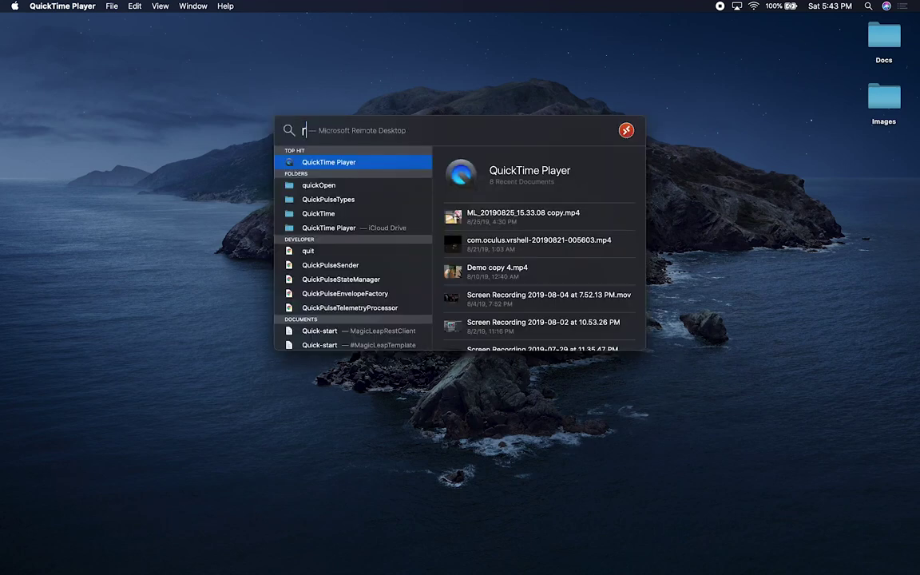
key(Down)
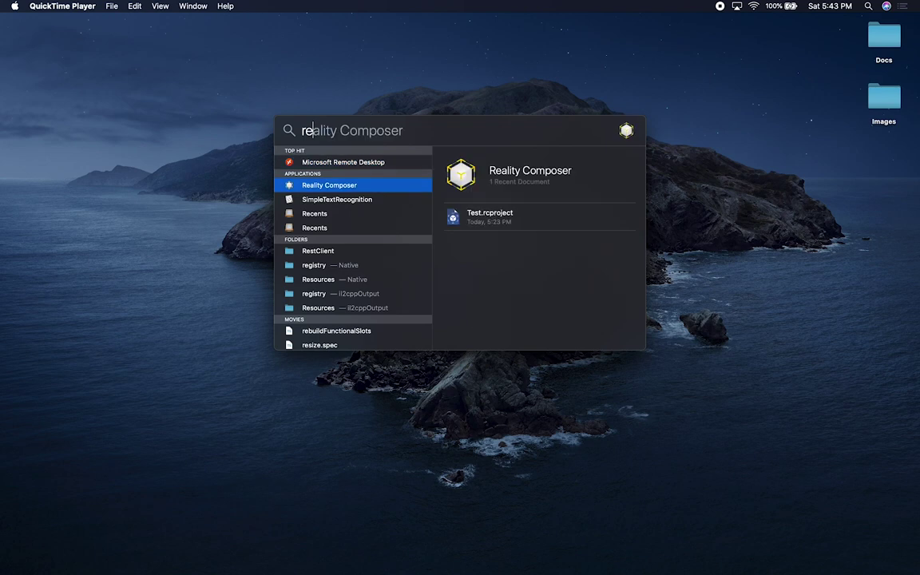
key(Return)
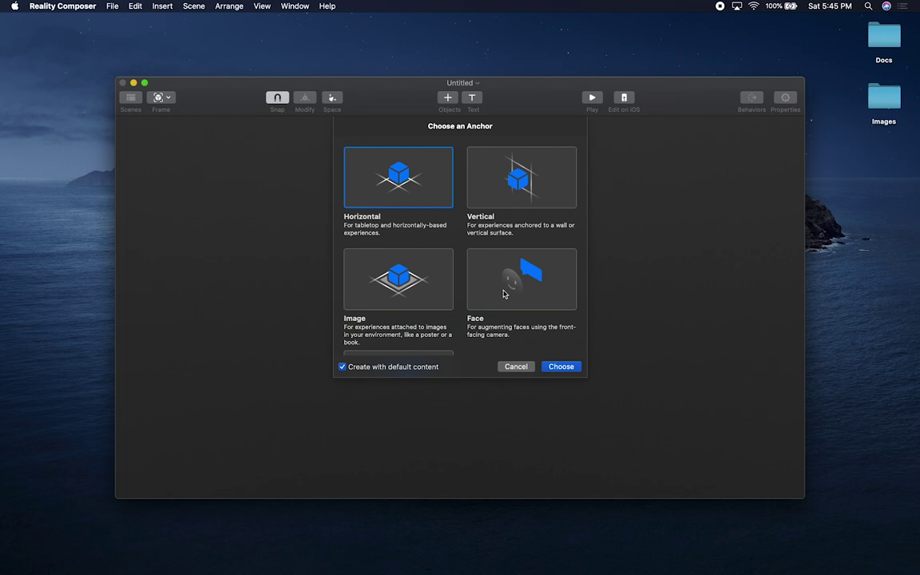
- Review the available anchor types and create a new scene with the Horizontal anchor and default content
scroll(503, 275, down, 1)
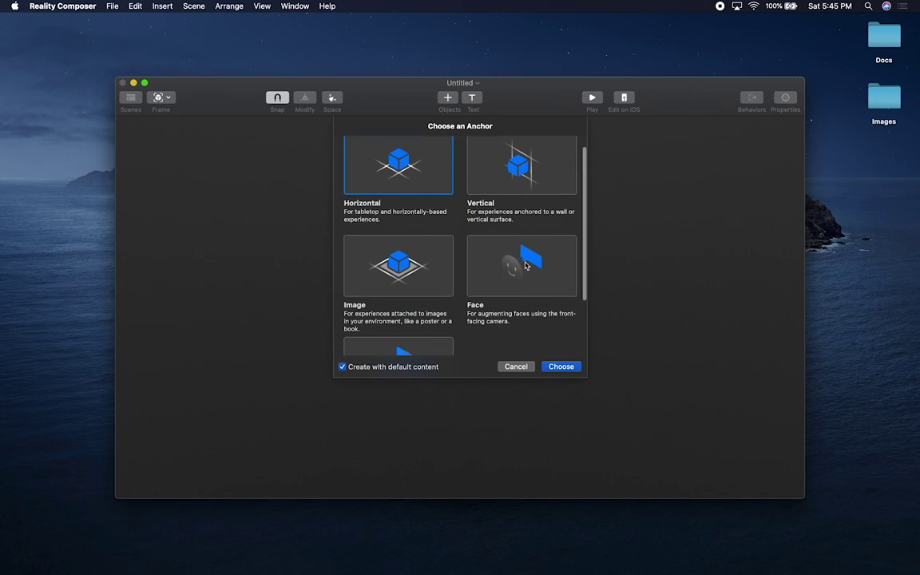
scroll(476, 262, down, 3)
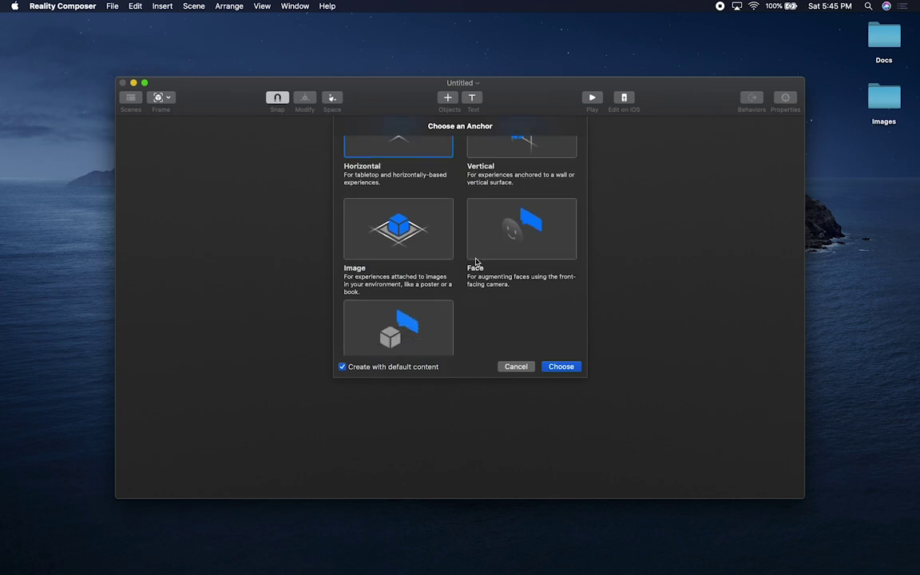
drag(375, 90, 382, 75)
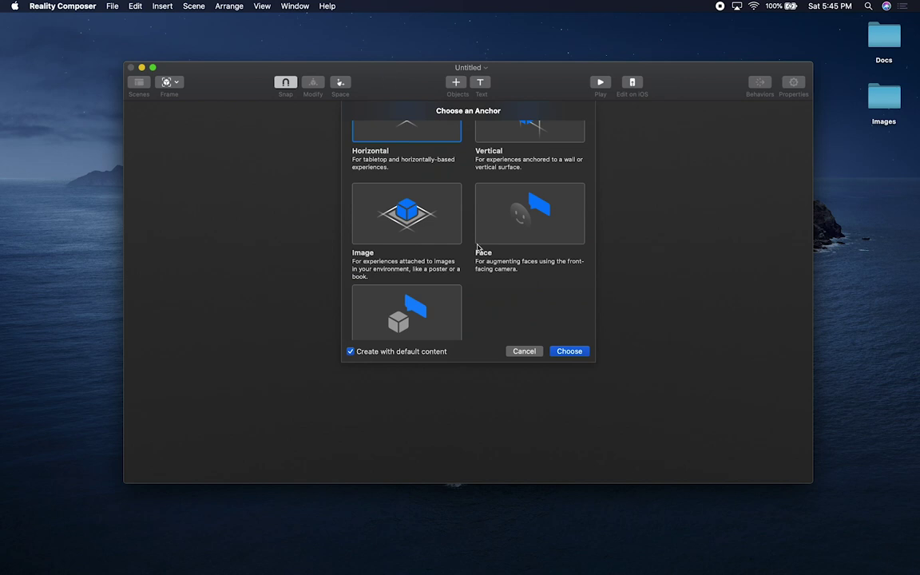
scroll(468, 277, up, 3)
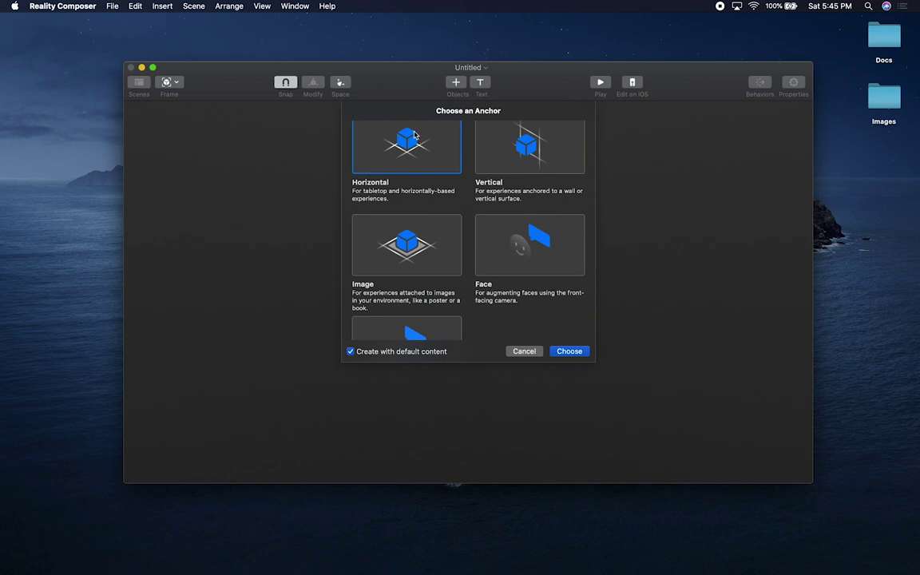
click(571, 354)
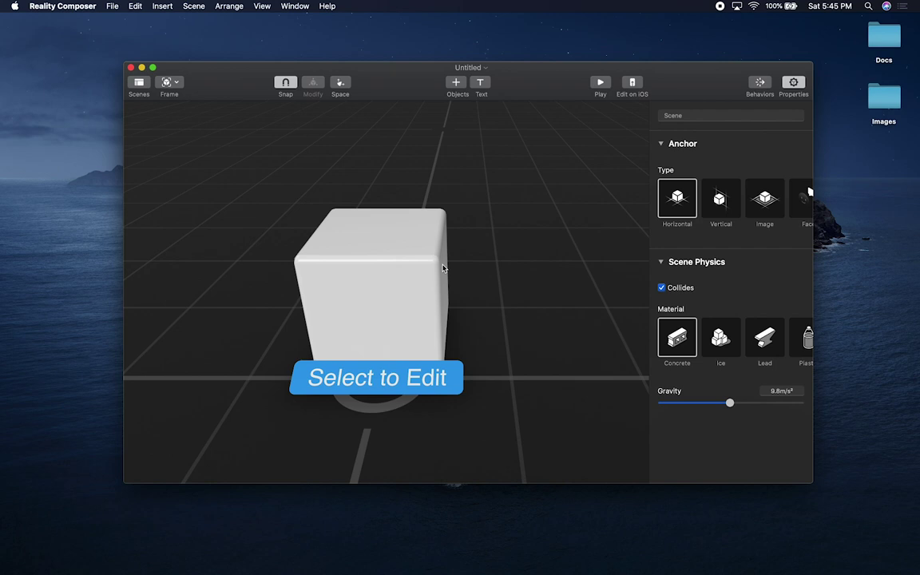
- Try the Vertical, Image and Face anchor types on the scene, dismissing the image tracking alert
click(717, 201)
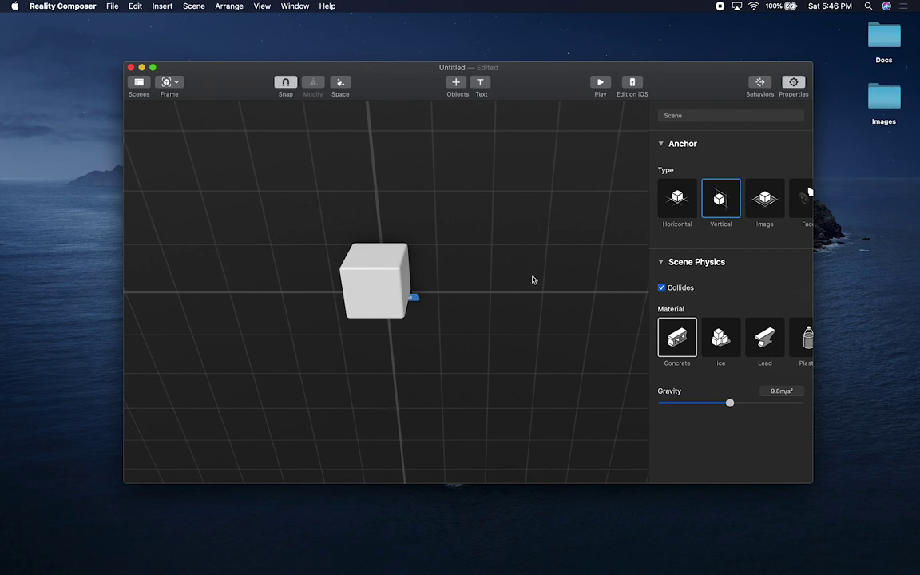
click(773, 209)
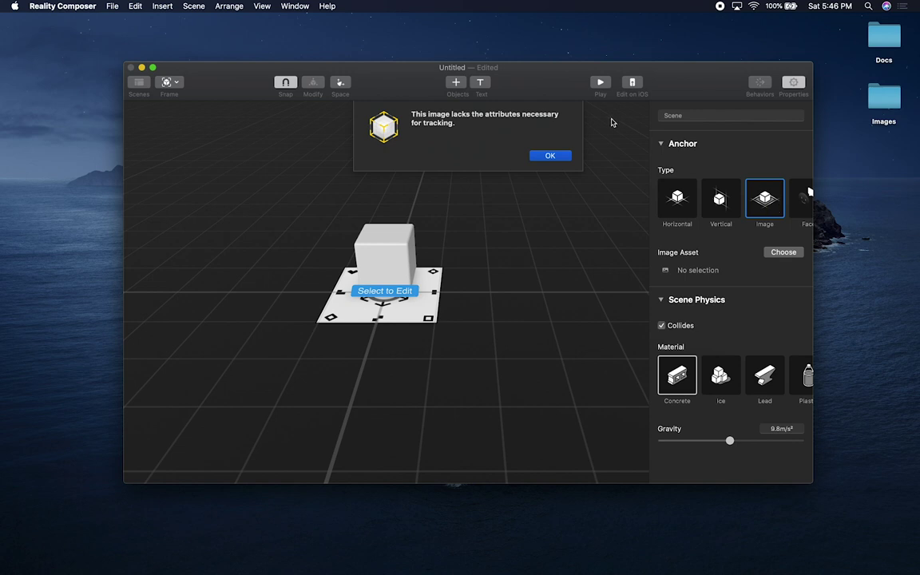
click(540, 156)
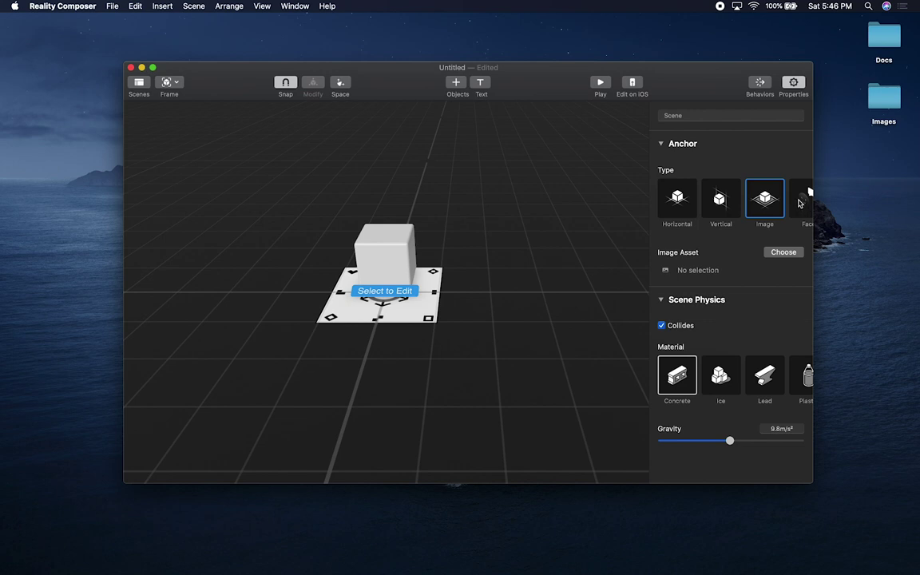
click(798, 203)
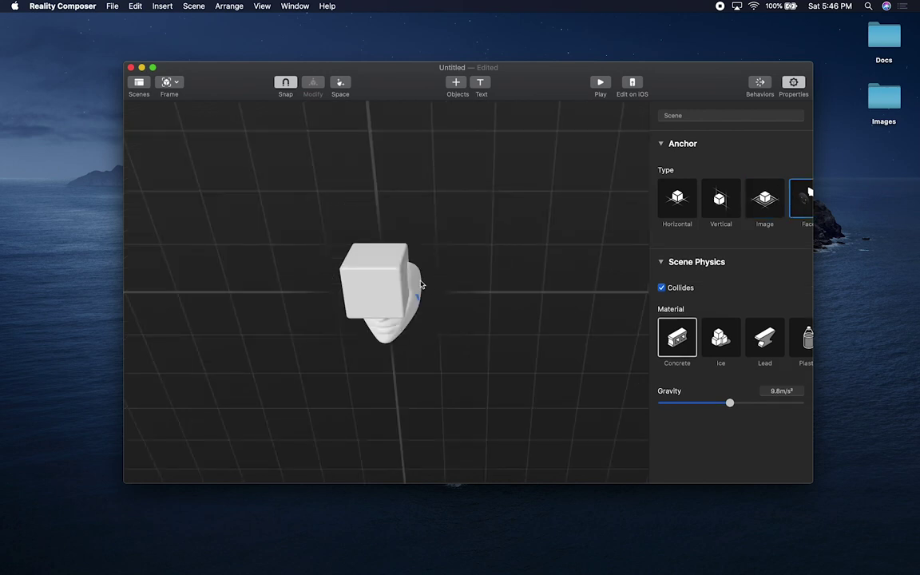
- Examine the cube on the face anchor from different distances and from the side
drag(424, 293, 424, 323)
scroll(428, 323, down, 5)
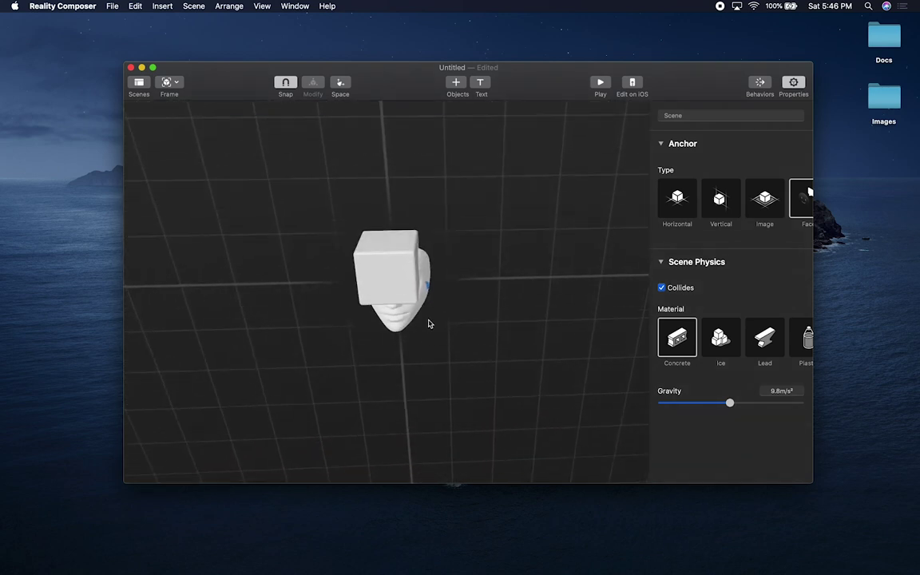
scroll(428, 324, up, 5)
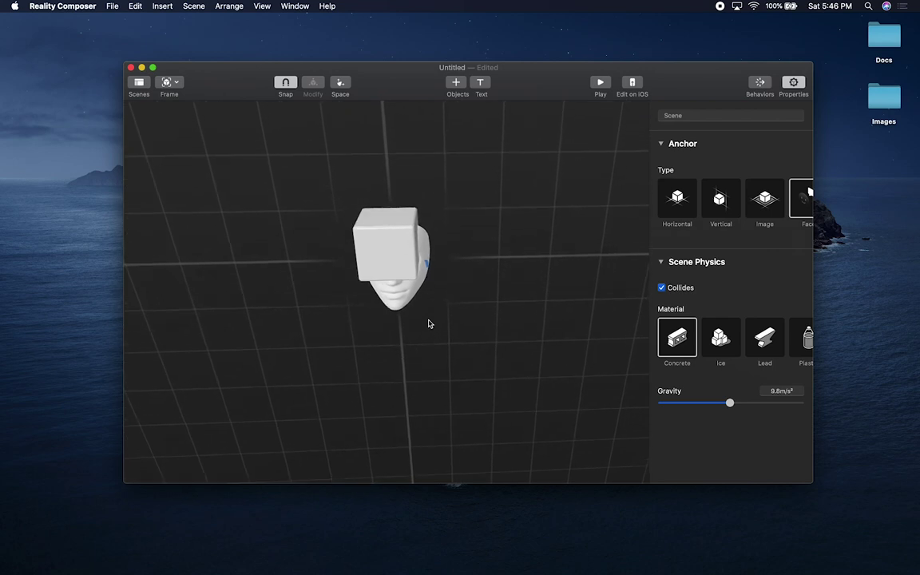
scroll(428, 323, up, 5)
scroll(428, 324, down, 5)
scroll(427, 324, up, 4)
scroll(428, 324, down, 2)
scroll(428, 323, up, 5)
scroll(428, 324, down, 5)
scroll(427, 324, up, 5)
scroll(428, 324, down, 5)
scroll(428, 324, up, 5)
scroll(428, 324, down, 6)
scroll(429, 324, down, 5)
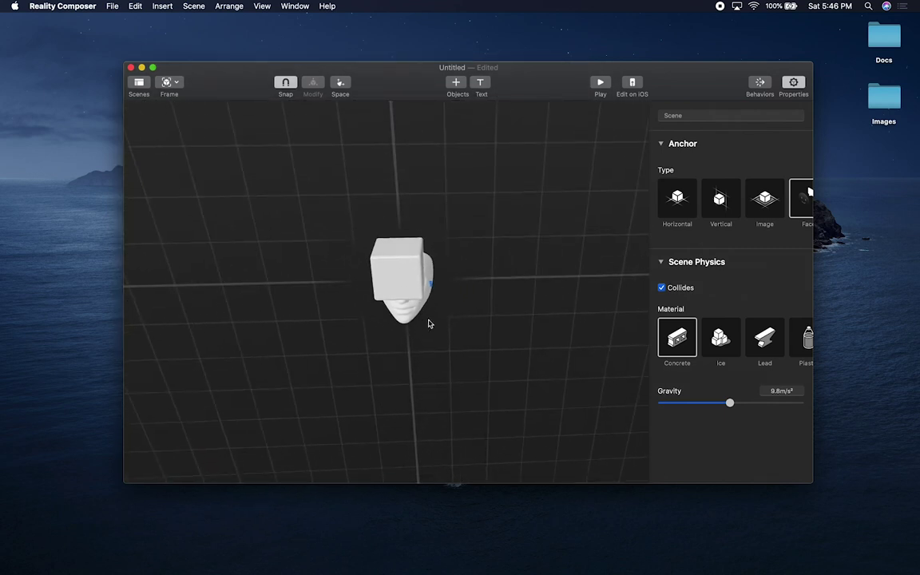
scroll(428, 323, up, 5)
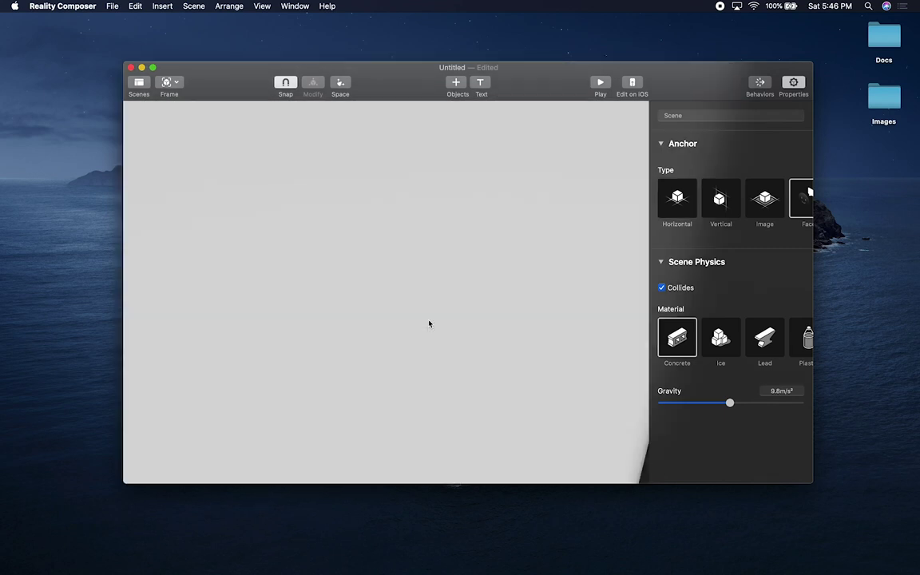
scroll(429, 323, down, 5)
scroll(428, 323, up, 2)
scroll(429, 324, up, 2)
drag(429, 323, 493, 285)
drag(381, 350, 551, 328)
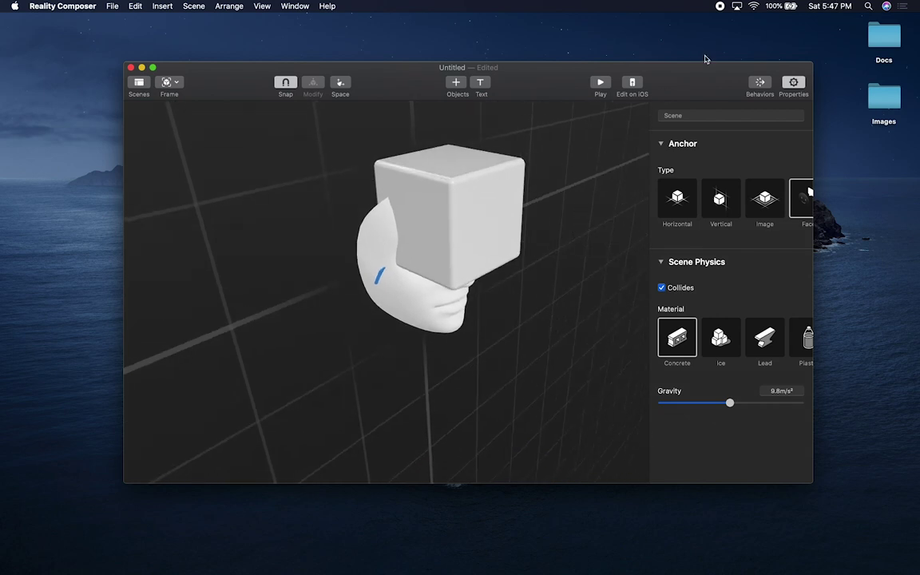
- Enlarge the project window to fill the screen and undo the anchor changes back to Horizontal
double_click(683, 74)
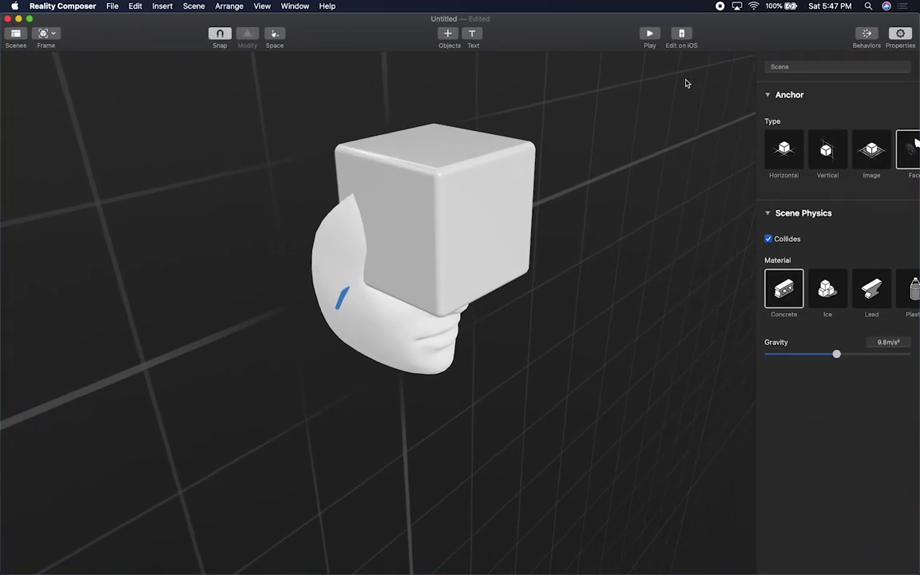
key(super+z)
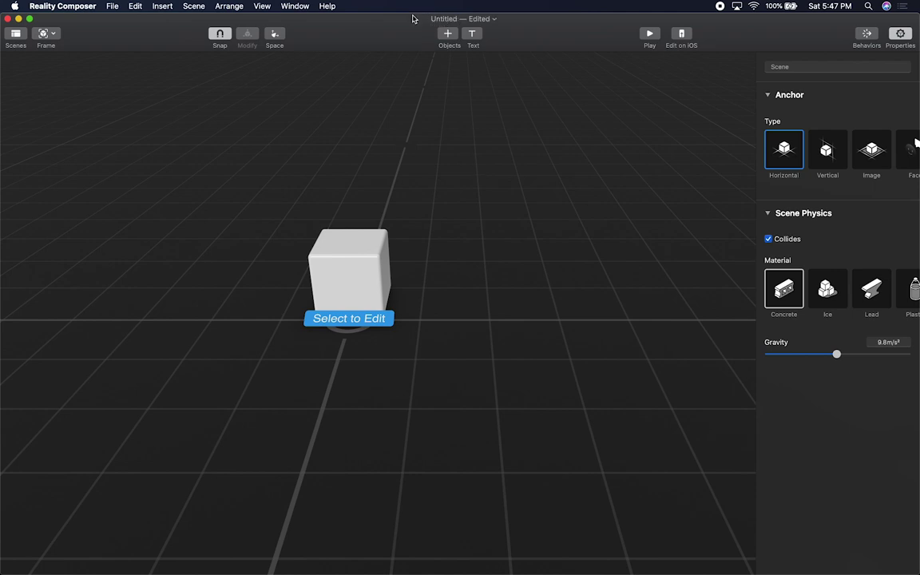
- Start saving the project and create a new folder named RealityComposer on the Desktop for it
click(111, 6)
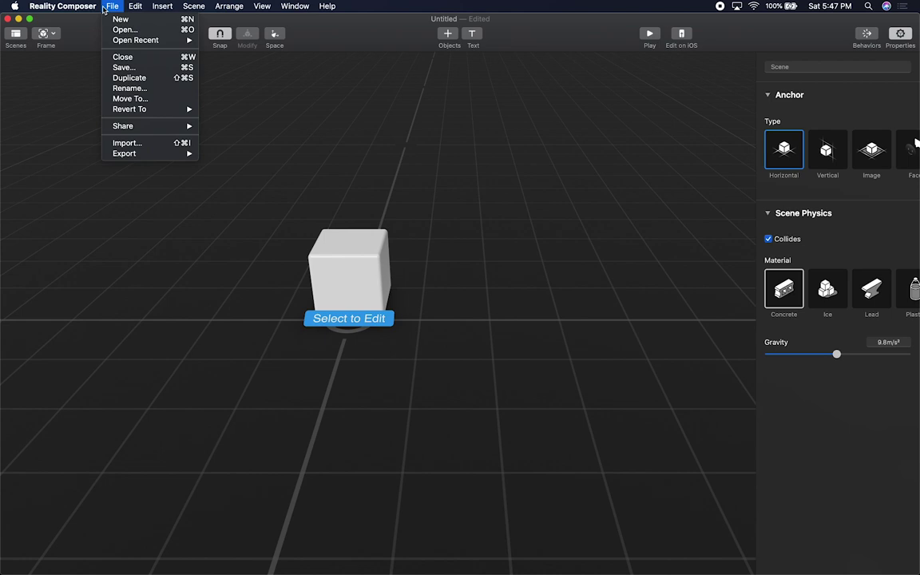
click(109, 69)
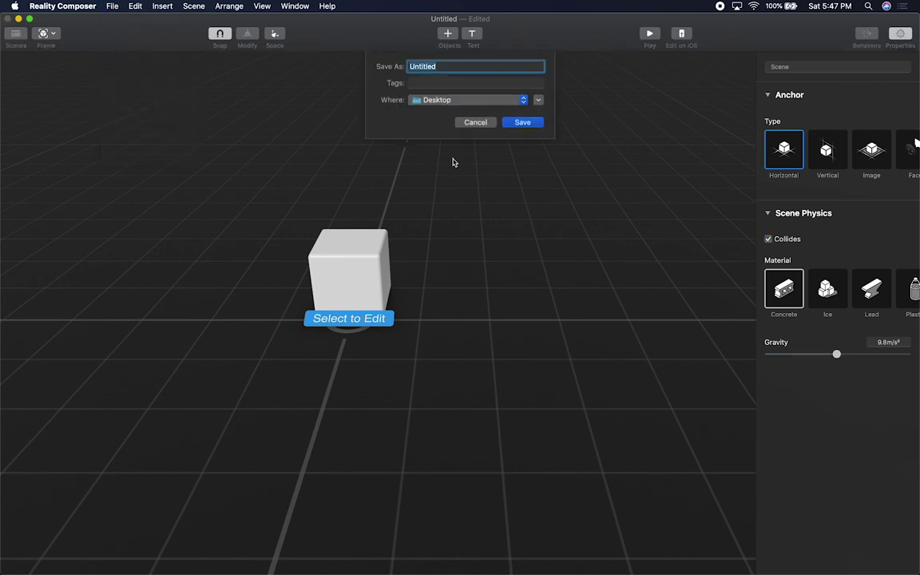
click(538, 100)
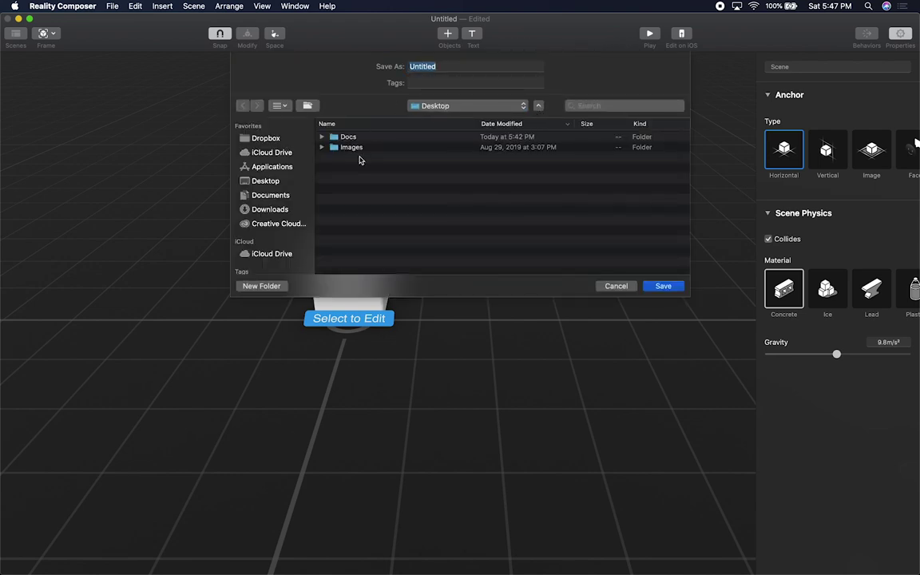
click(254, 286)
text(R)
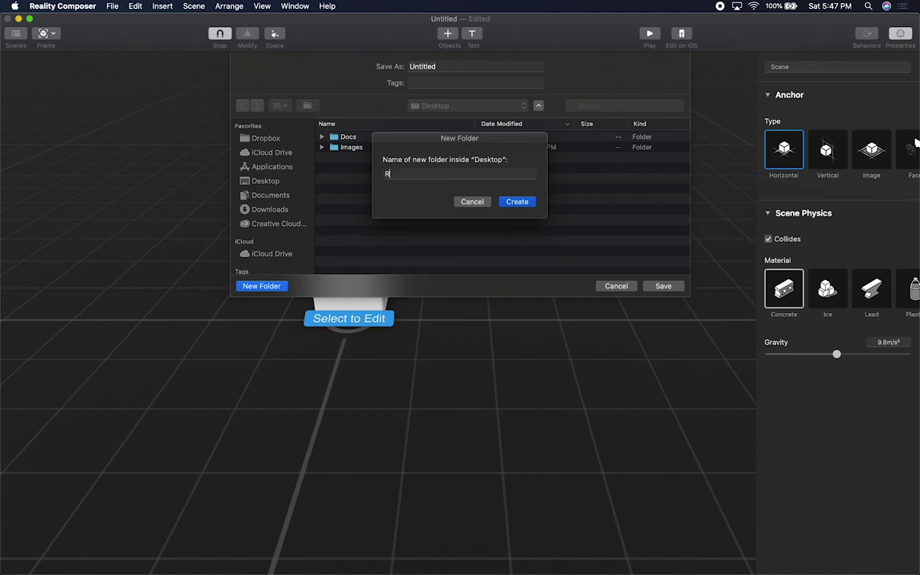
text(ealityComposer)
click(517, 202)
- Create a Scenes subfolder inside RealityComposer and save the project there as HelloWorld
click(267, 286)
text(Scene)
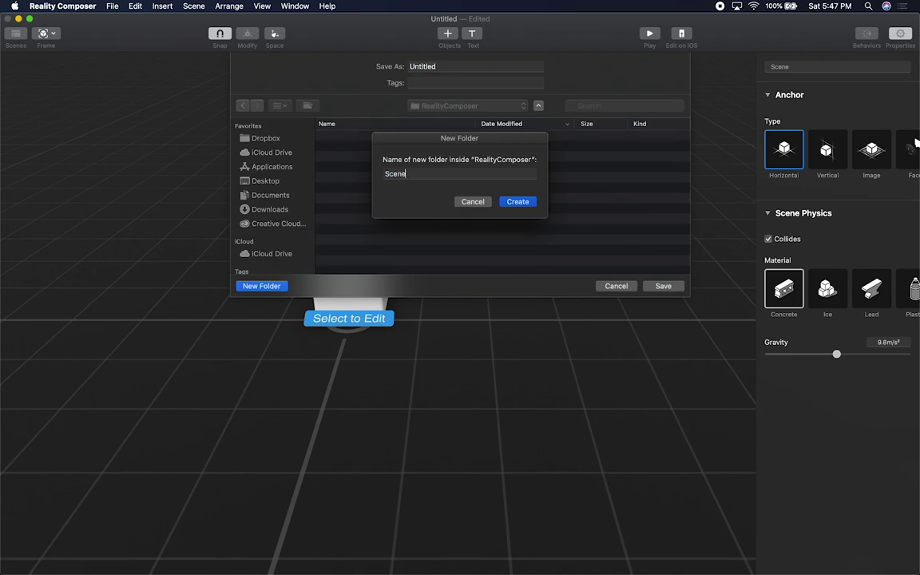
text(s)
key(Return)
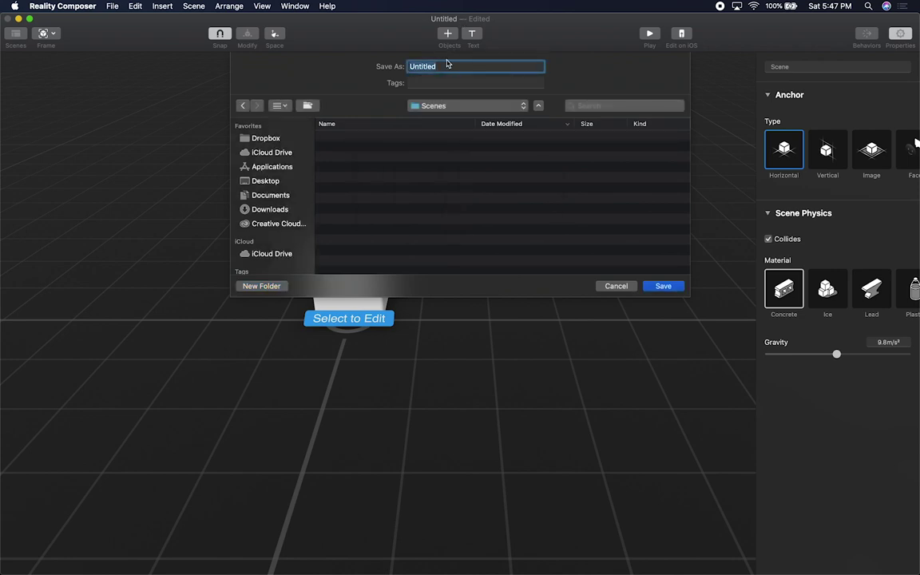
text(HelloWorld)
key(Return)
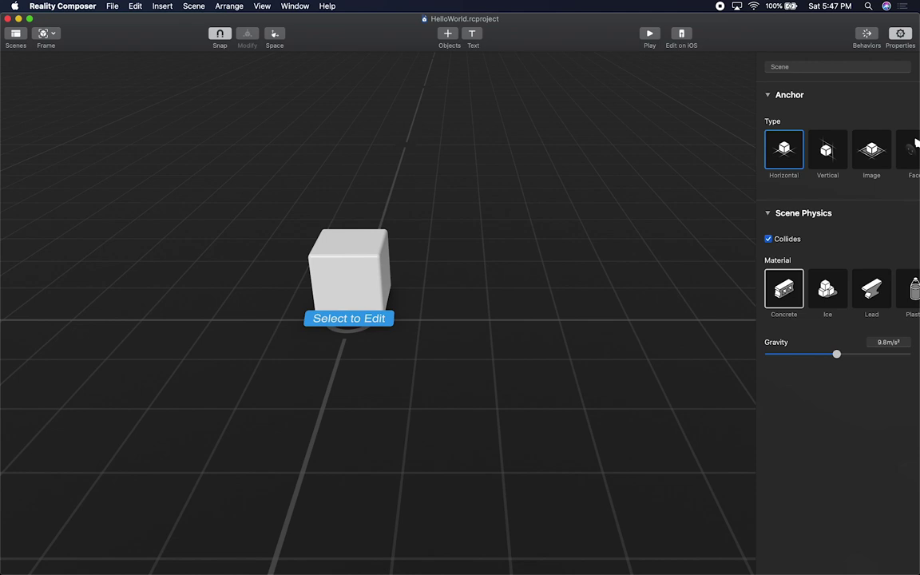
- Select the white cube in the scene to show its transform and look properties
drag(327, 189, 392, 174)
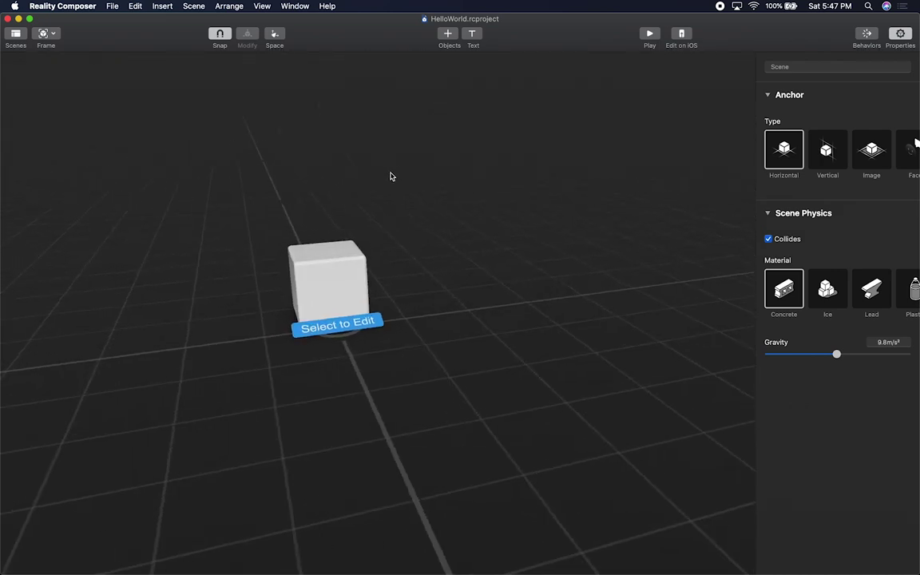
drag(335, 285, 413, 278)
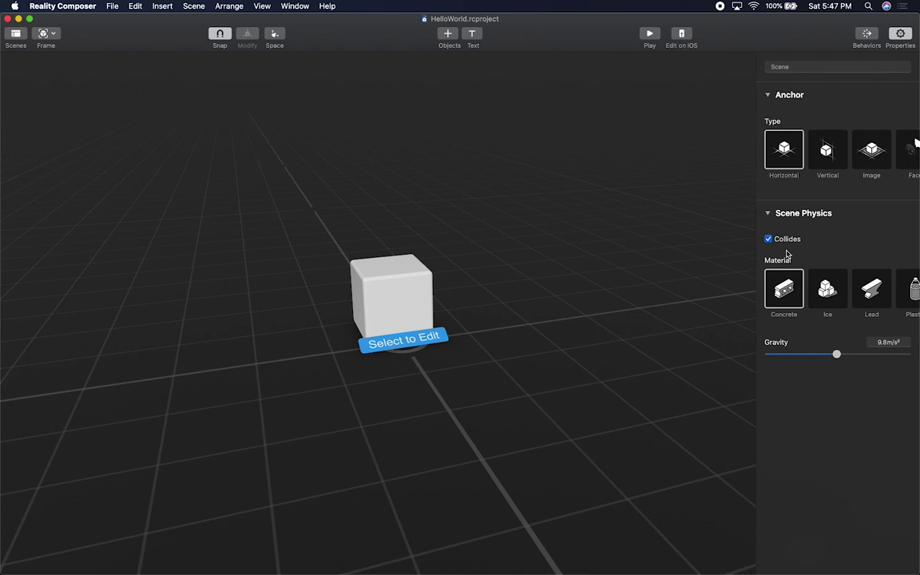
click(380, 295)
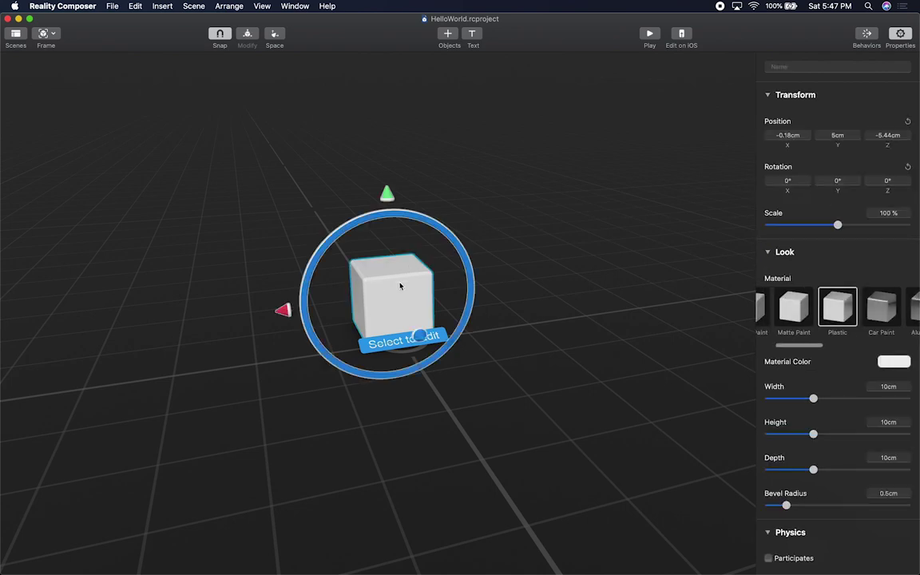
click(755, 224)
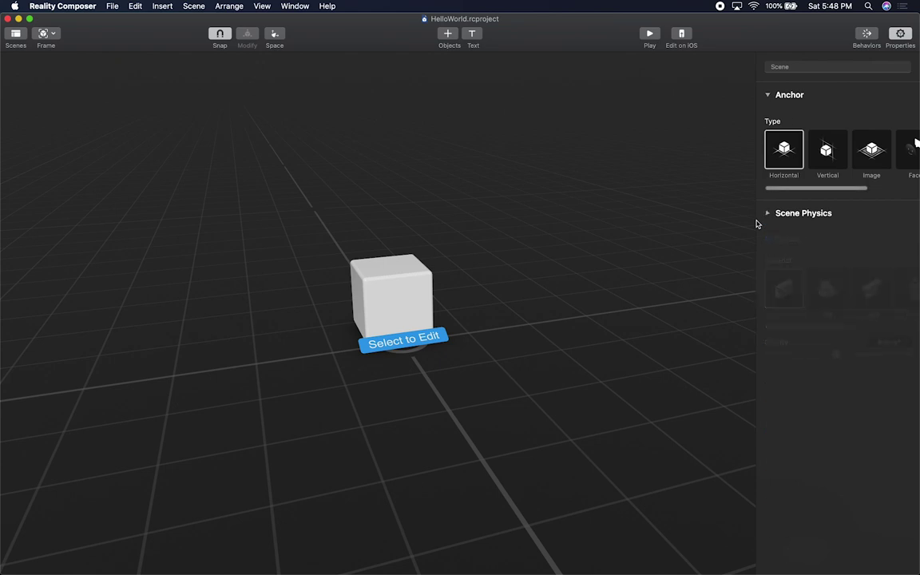
click(411, 282)
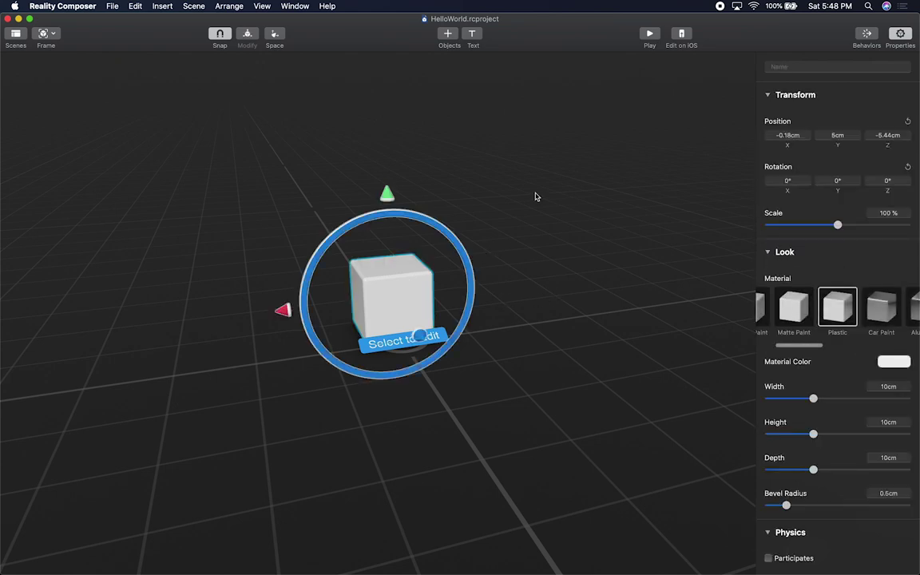
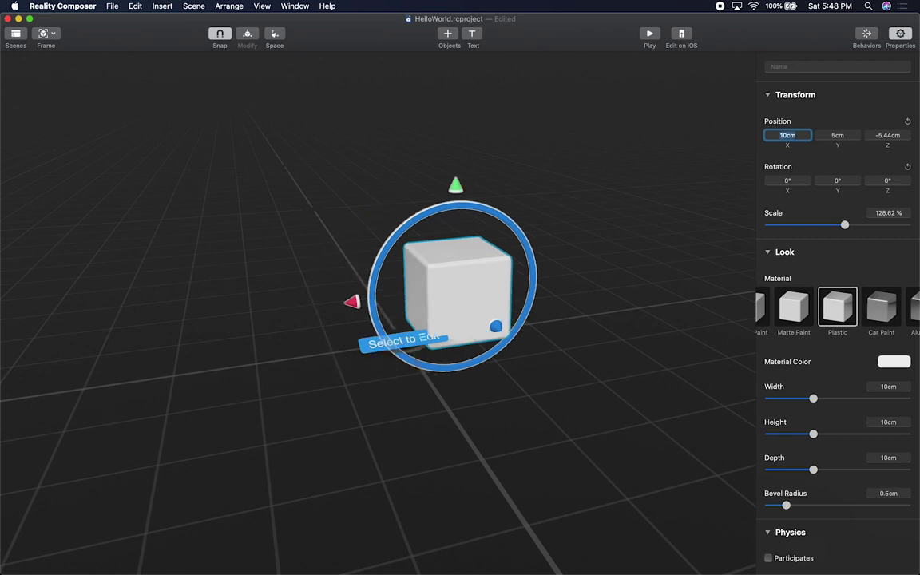
- Set the cube's position to 0 cm on the X, Y and Z axes
text(0)
key(Return)
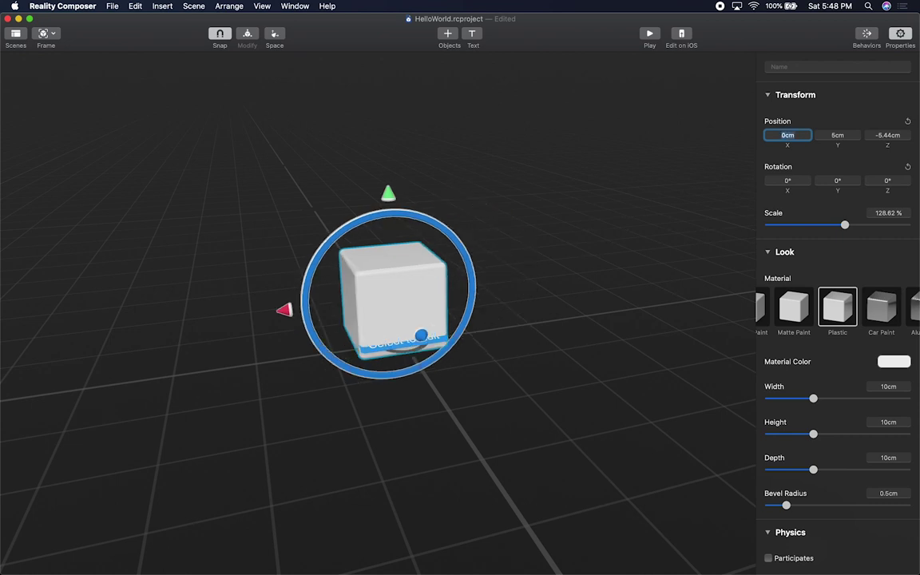
click(836, 135)
text(0)
key(Return)
click(888, 135)
text(0)
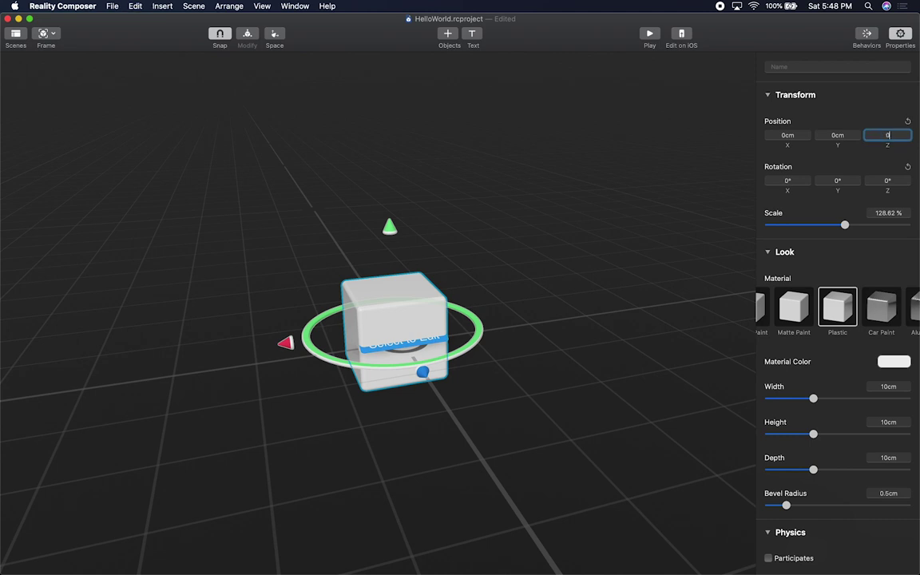
key(Return)
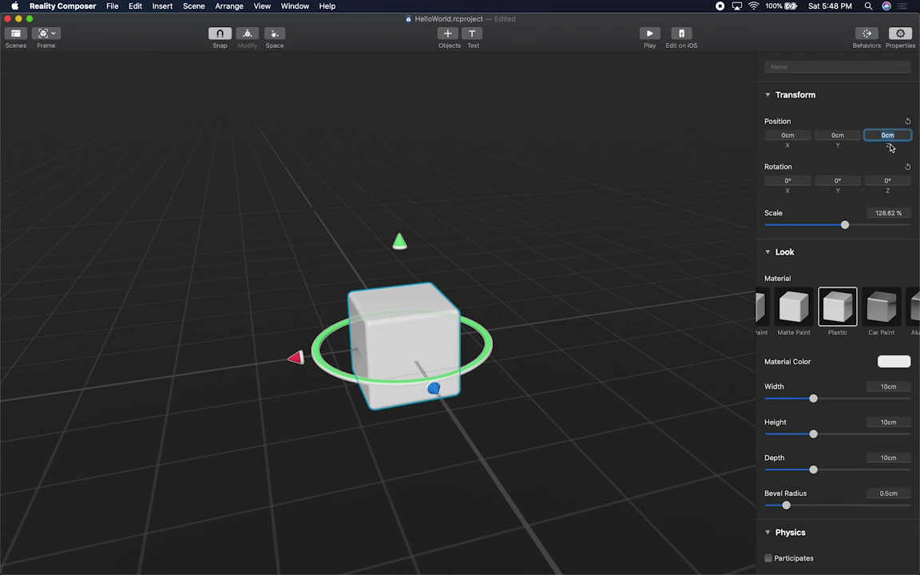
- Re-enter 0 for the cube's X position, then try moving it along the vertical and horizontal axes and undo the moves
click(799, 135)
text(0)
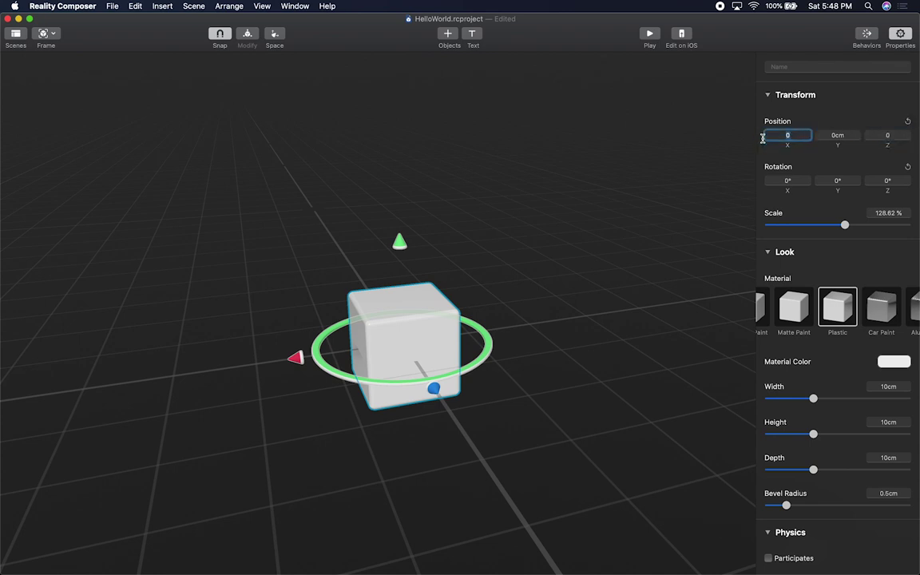
mouse_move(399, 238)
mouse_down()
mouse_move(412, 179)
mouse_move(388, 269)
mouse_move(413, 132)
mouse_move(397, 245)
mouse_up()
mouse_move(294, 360)
mouse_down()
mouse_move(256, 361)
mouse_move(276, 357)
mouse_up()
key(super+z)
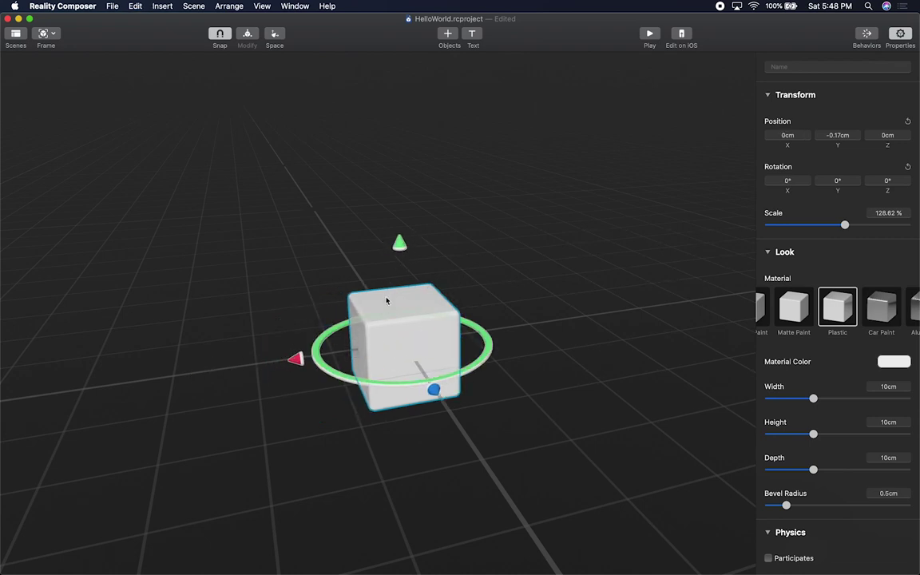
drag(404, 253, 403, 205)
key(super+z)
key(super+z)
- Rotate the cube by entering 10° on X, 100° on Y and 20° on Z
click(785, 180)
text(10)
key(Return)
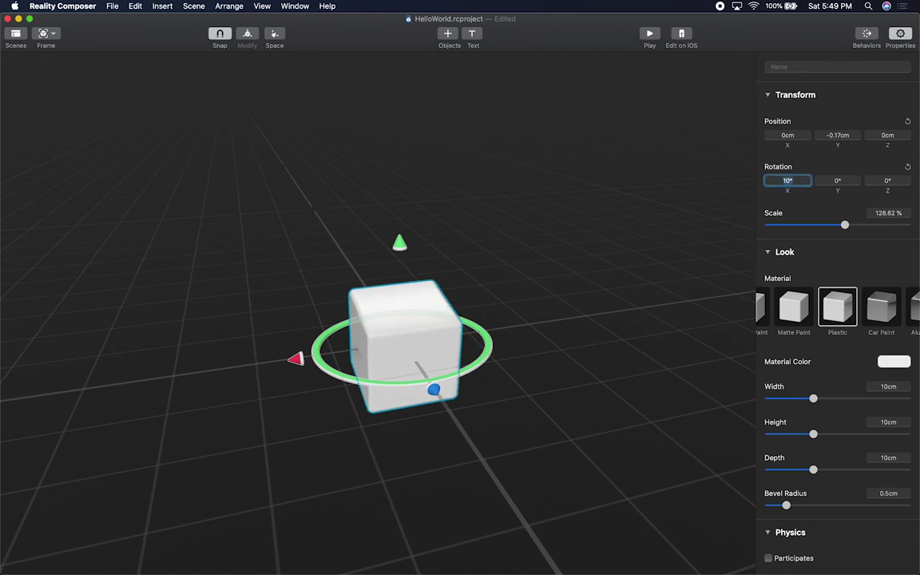
text(10)
key(Return)
click(820, 181)
text(100)
key(Return)
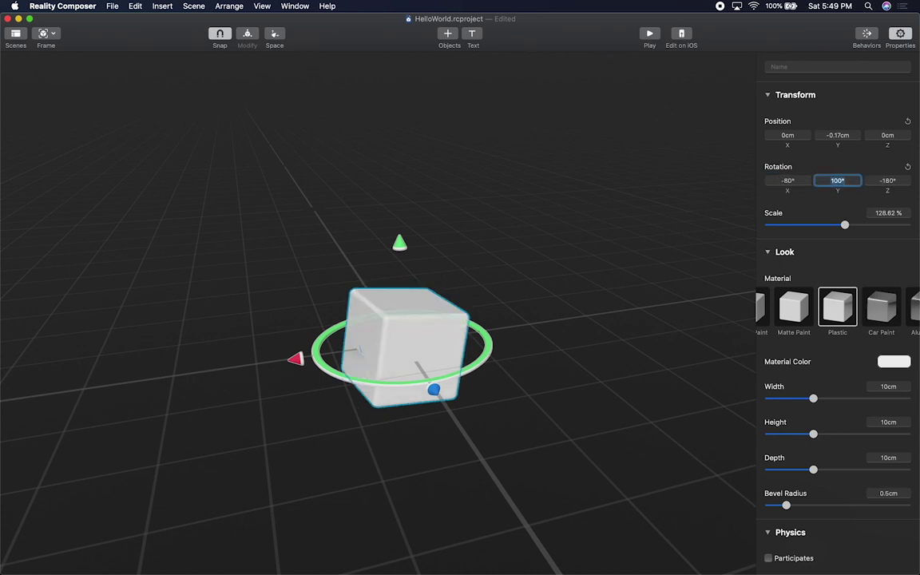
click(889, 179)
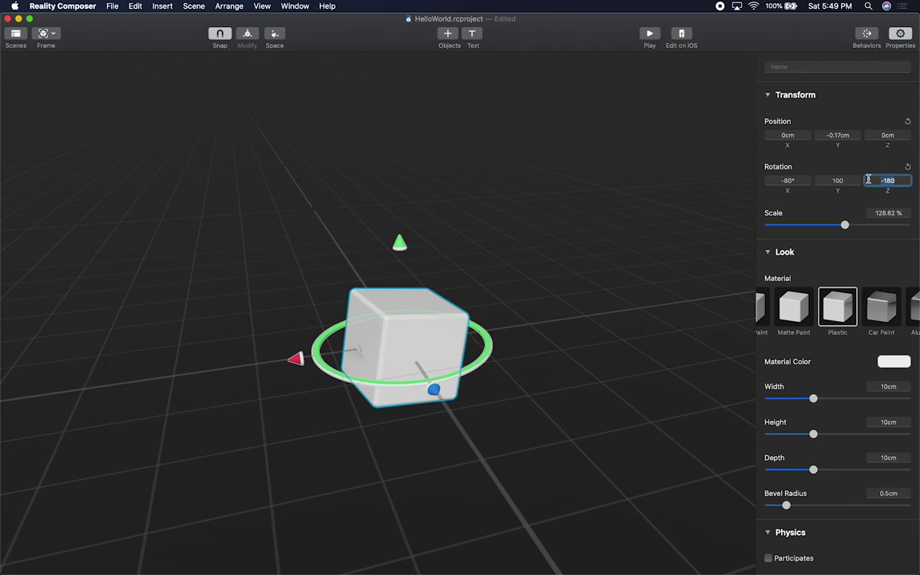
text(20)
key(Return)
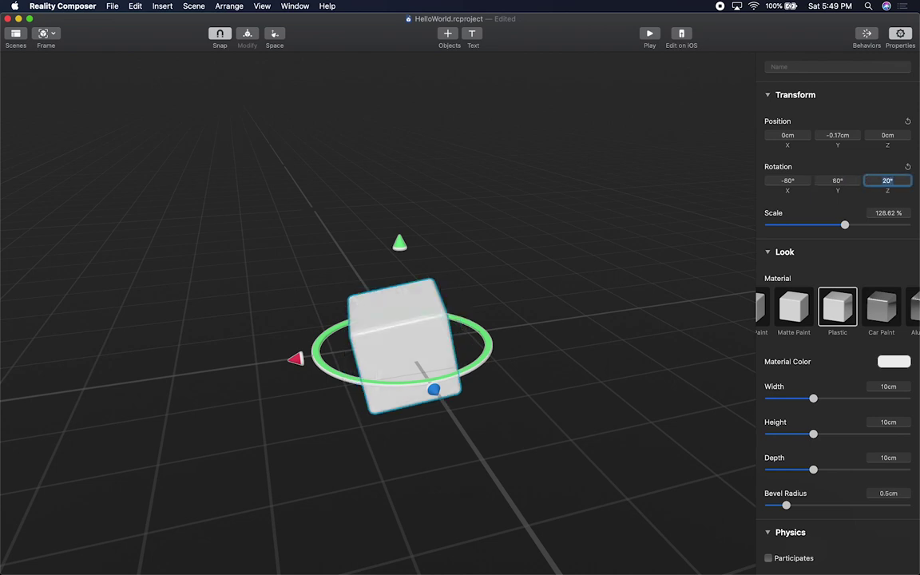
- Reset the cube's rotation to 0° on the X, Y and Z axes
click(792, 182)
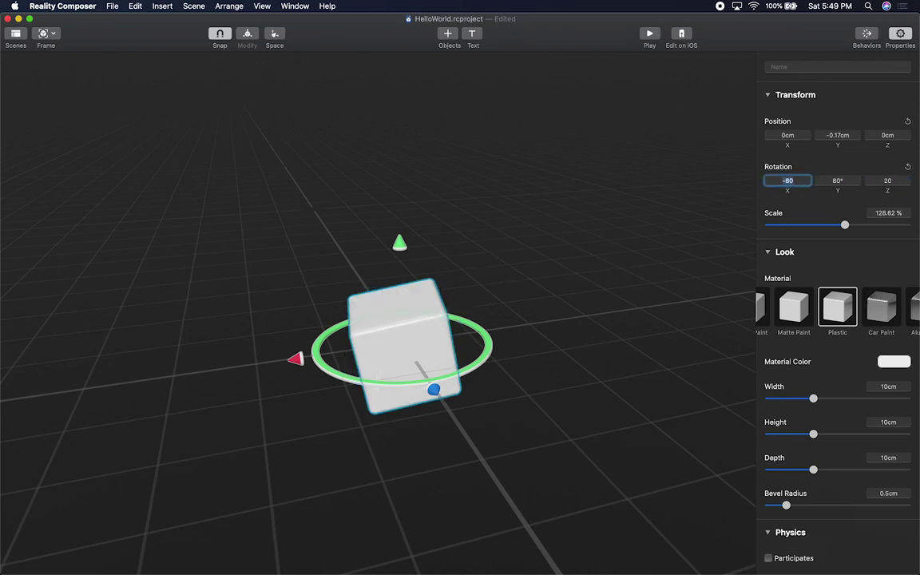
text(0)
key(Tab)
text(0)
key(Tab)
text(0)
key(Tab)
- Set the cube's Y position to 0 cm, then raise it above the ground plane to about 6.43 cm
click(833, 135)
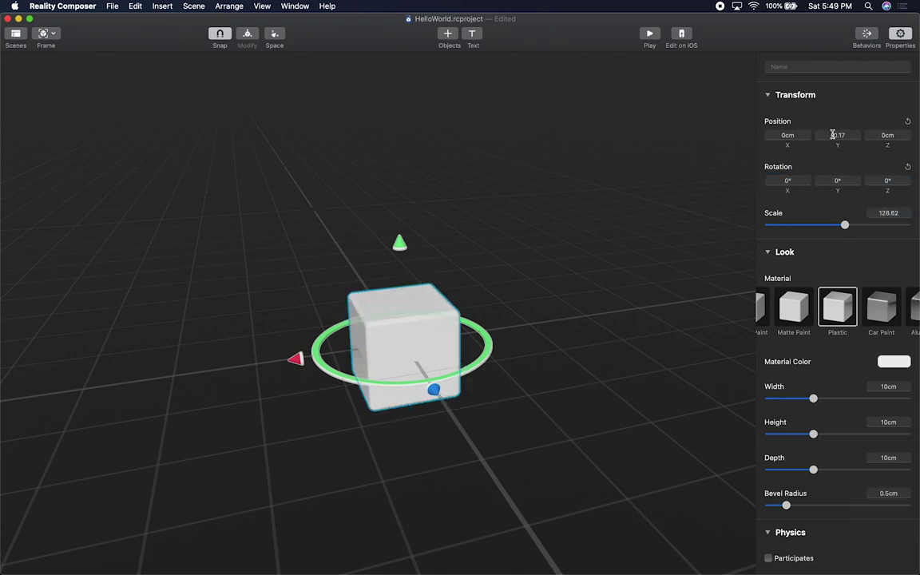
key(Return)
text(0)
key(Return)
drag(400, 244, 414, 199)
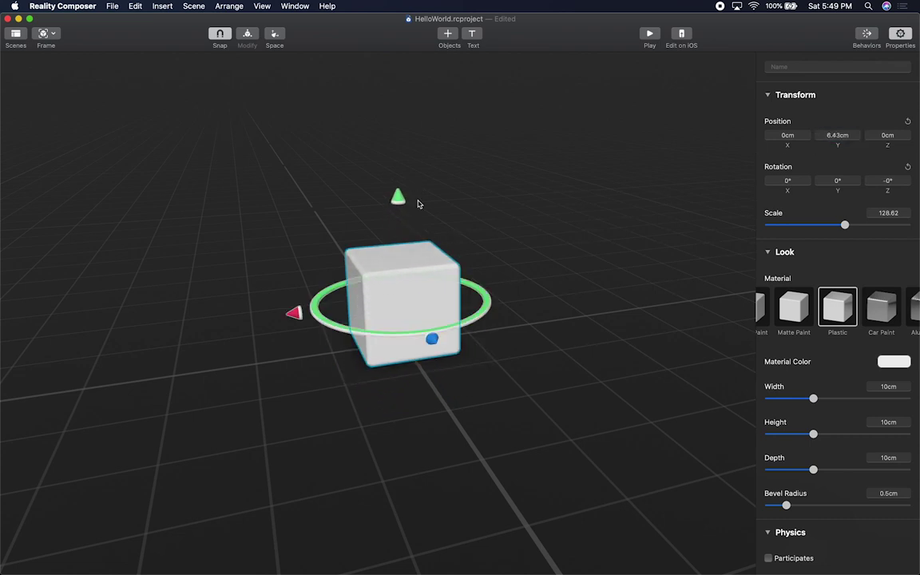
- Try the Glossy Paint, Matte Paint and Plastic materials on the cube and examine its surface closely
scroll(789, 321, left, 3)
click(785, 313)
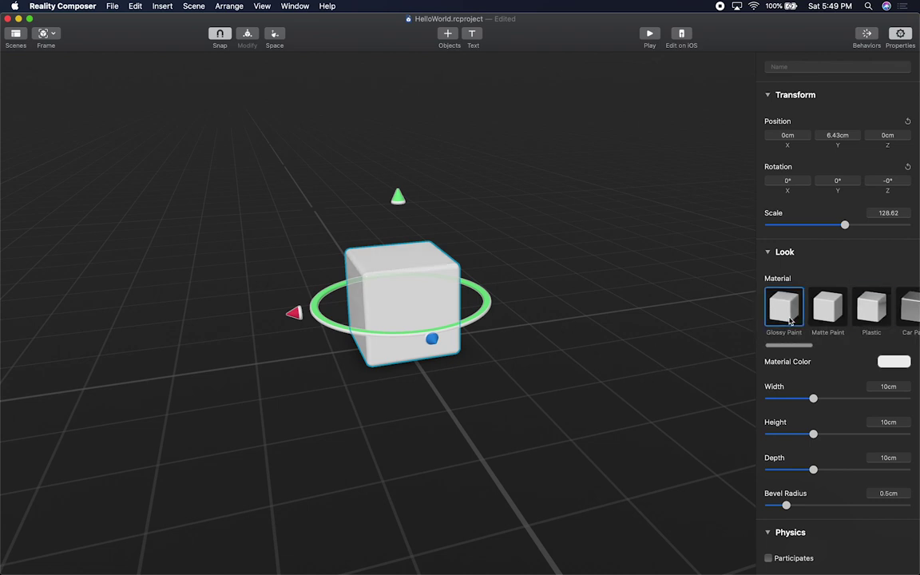
scroll(503, 335, up, 3)
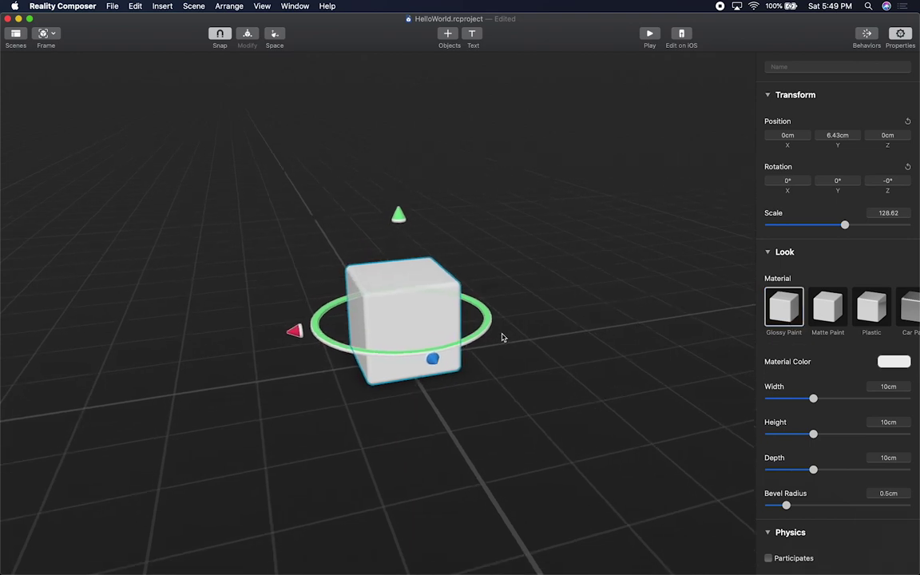
scroll(503, 337, up, 5)
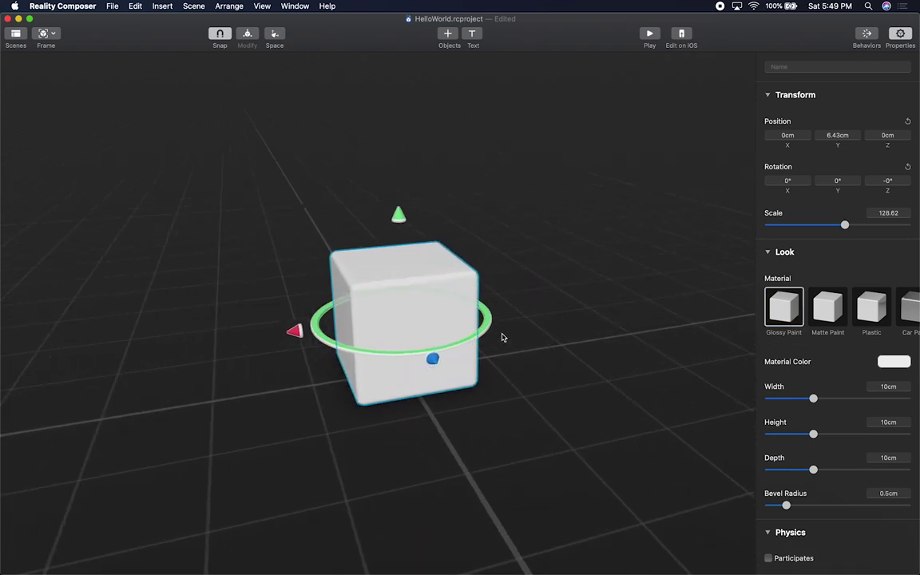
click(827, 297)
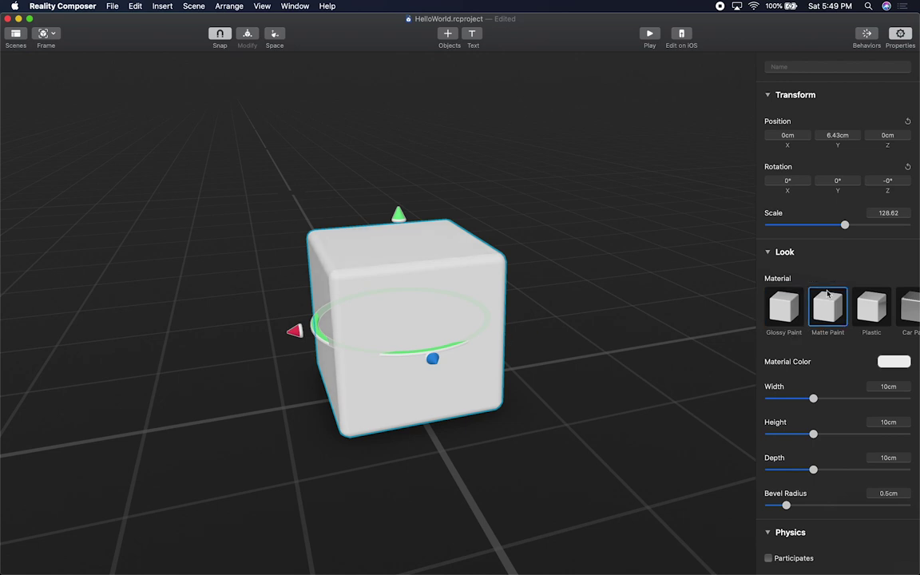
click(870, 312)
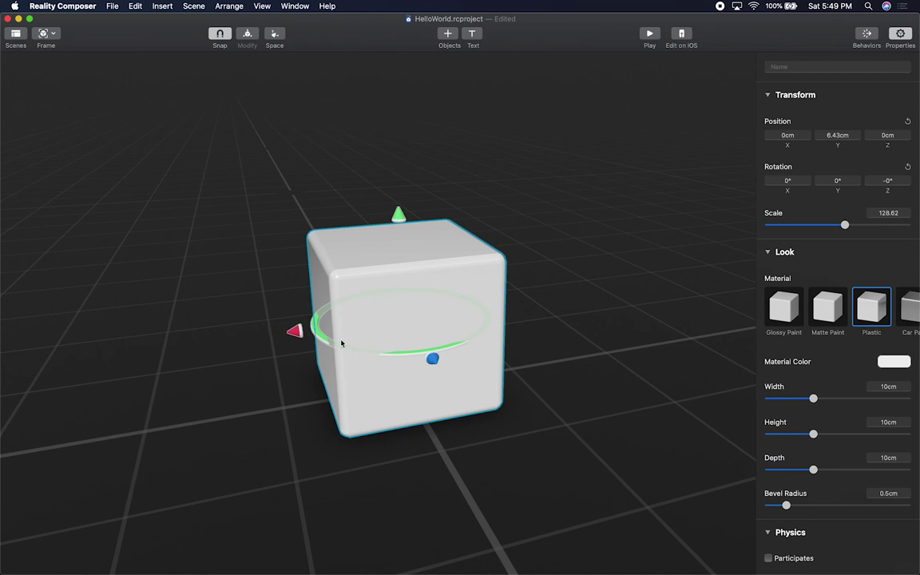
scroll(356, 346, down, 1)
drag(319, 367, 370, 369)
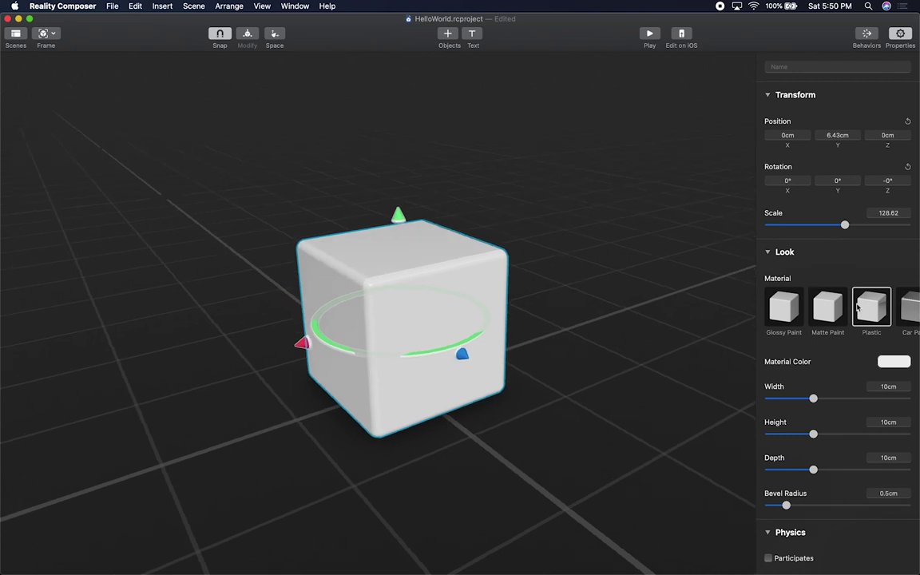
- Try the Car Paint, Aluminum, Brass and Bronze materials on the cube
click(908, 307)
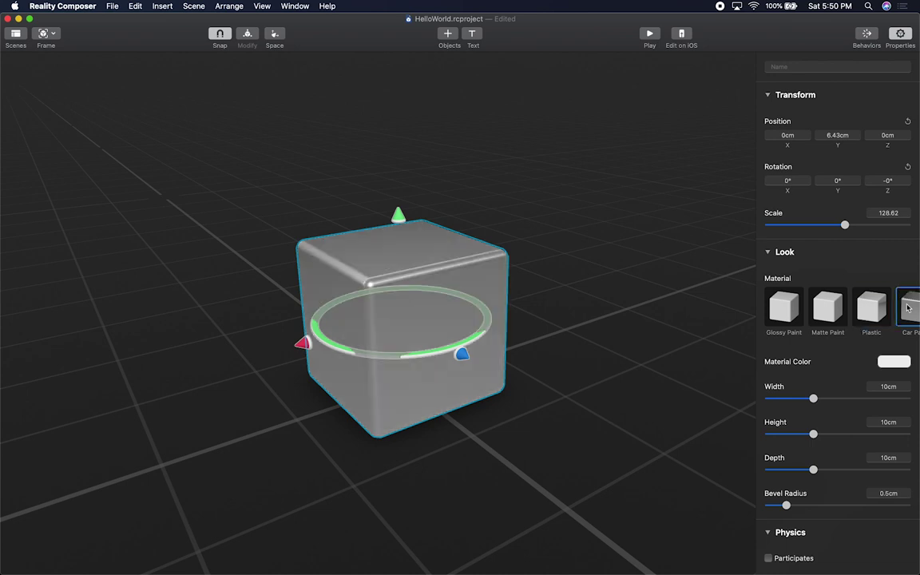
scroll(907, 308, right, 10)
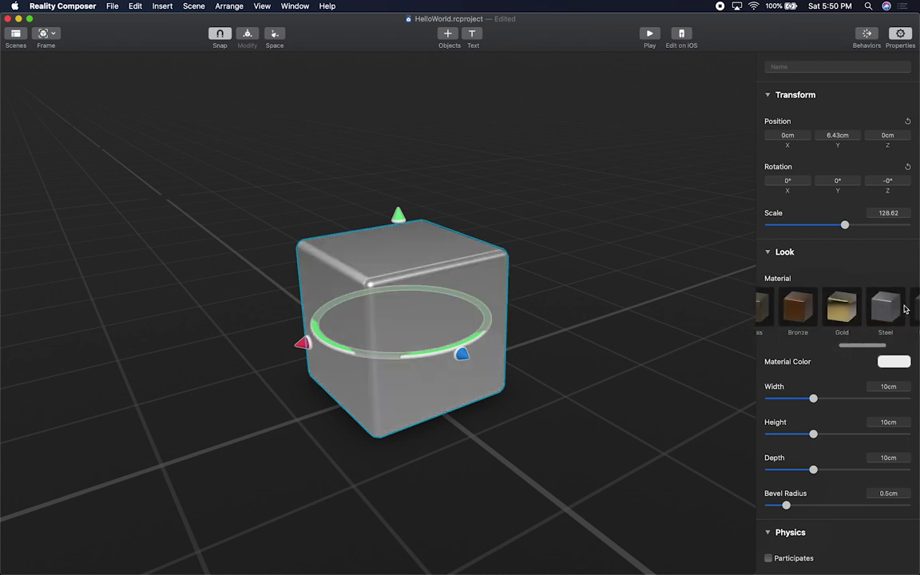
scroll(906, 307, left, 5)
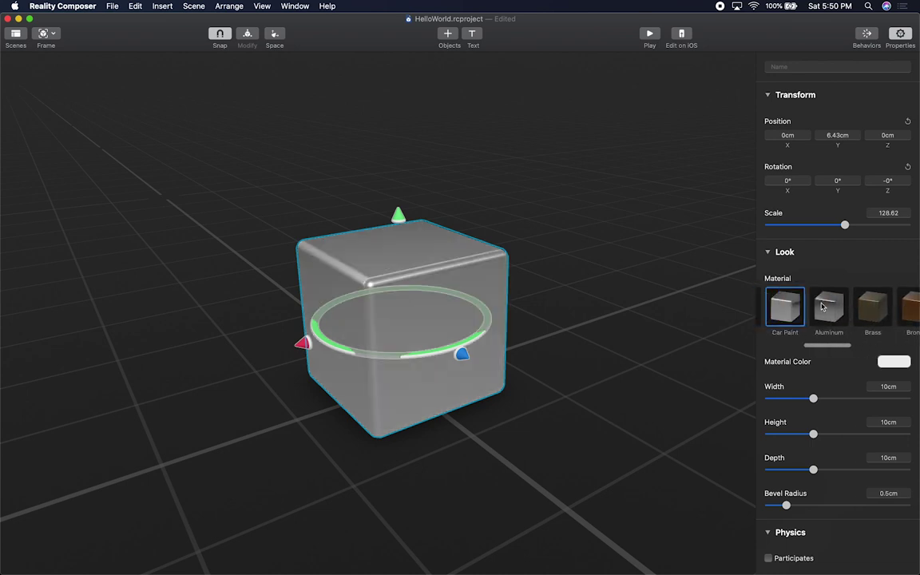
click(819, 312)
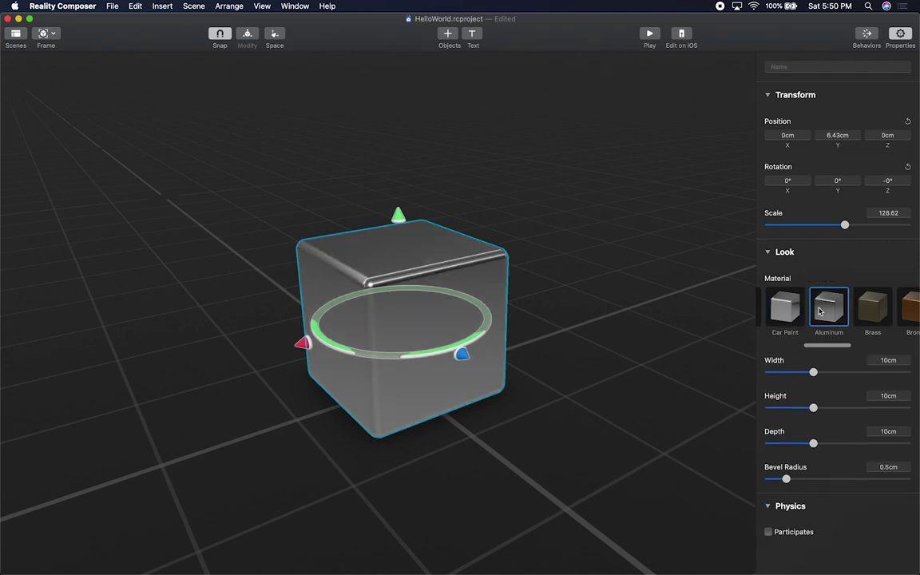
click(871, 313)
scroll(871, 313, right, 3)
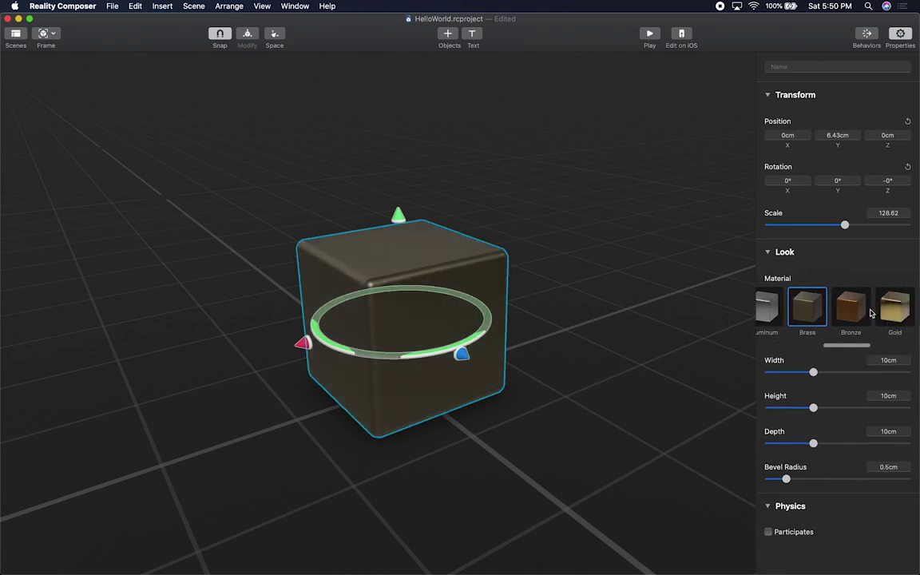
click(848, 313)
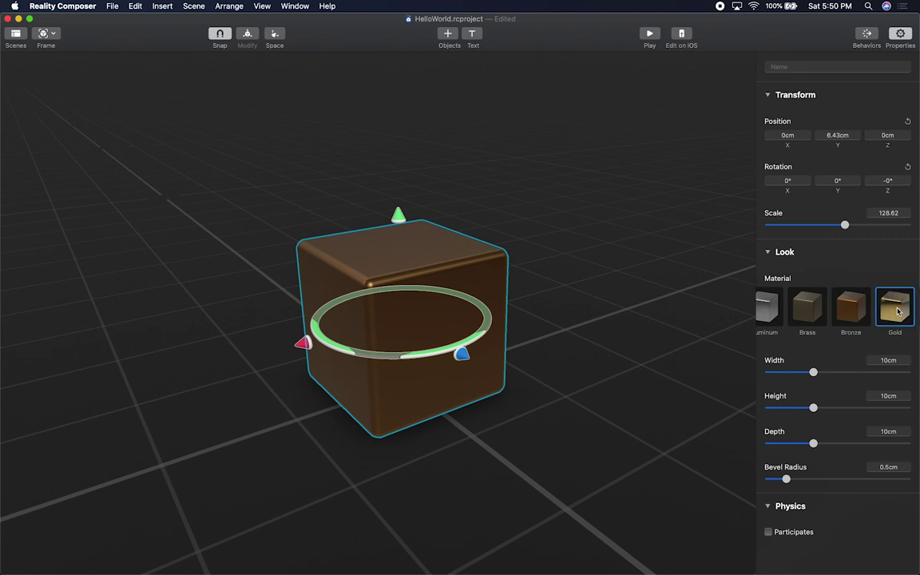
- Apply the Gold material to the cube and inspect its reflections up close
click(897, 312)
scroll(570, 229, left, 3)
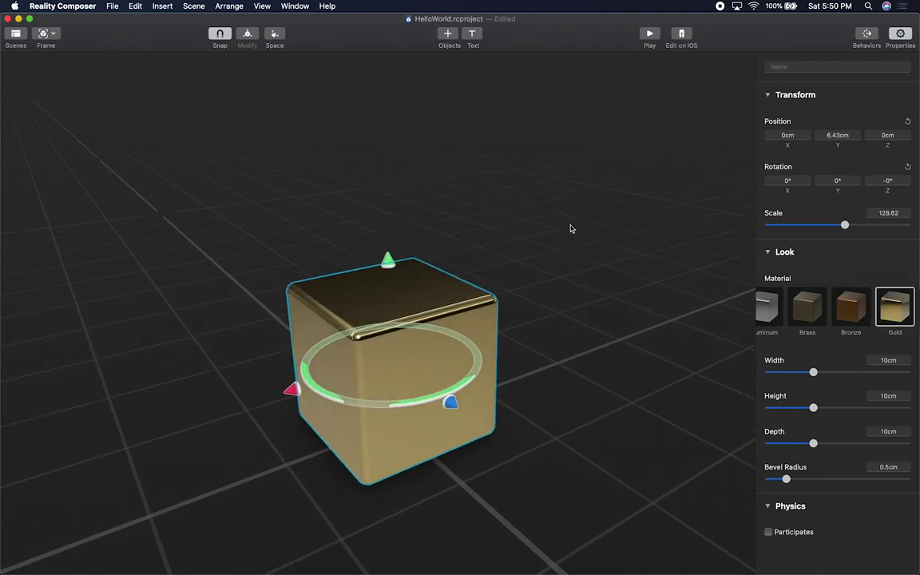
scroll(570, 229, up, 5)
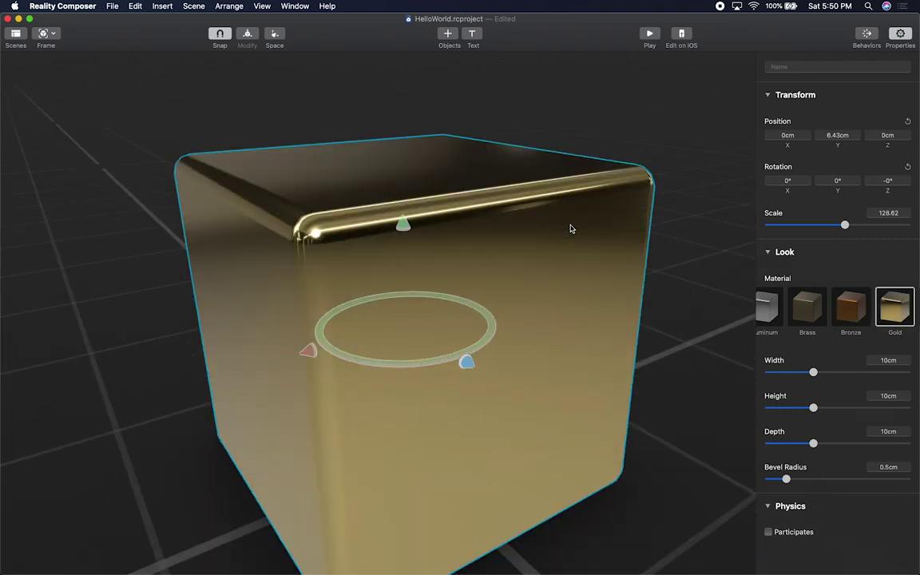
scroll(570, 229, down, 2)
scroll(570, 229, down, 5)
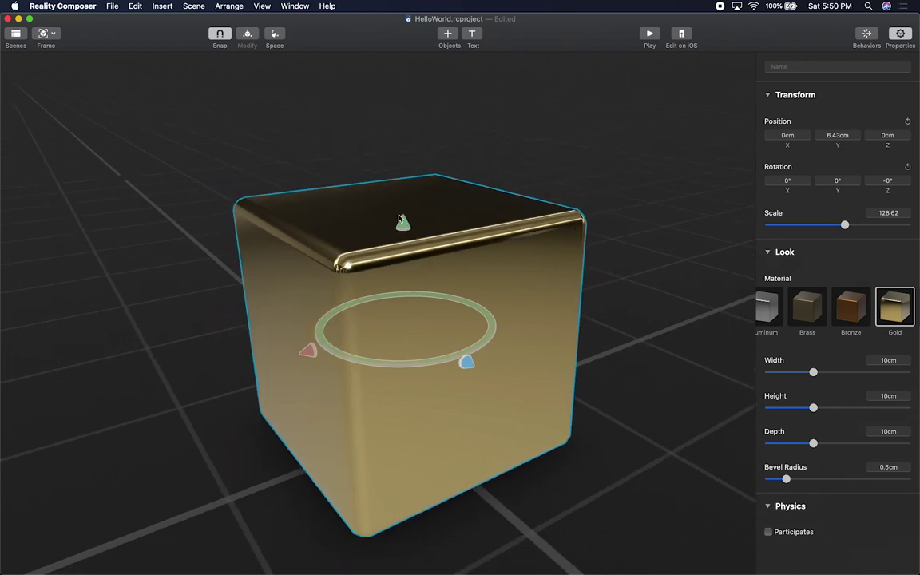
- Try the Steel, Rubber and Terracotta materials on the cube
scroll(890, 311, right, 3)
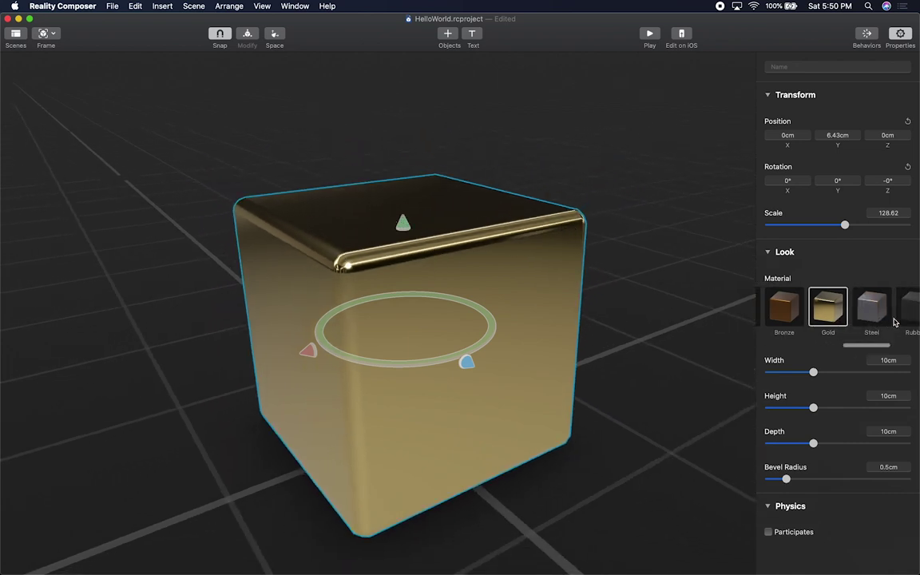
click(871, 315)
scroll(871, 319, right, 1)
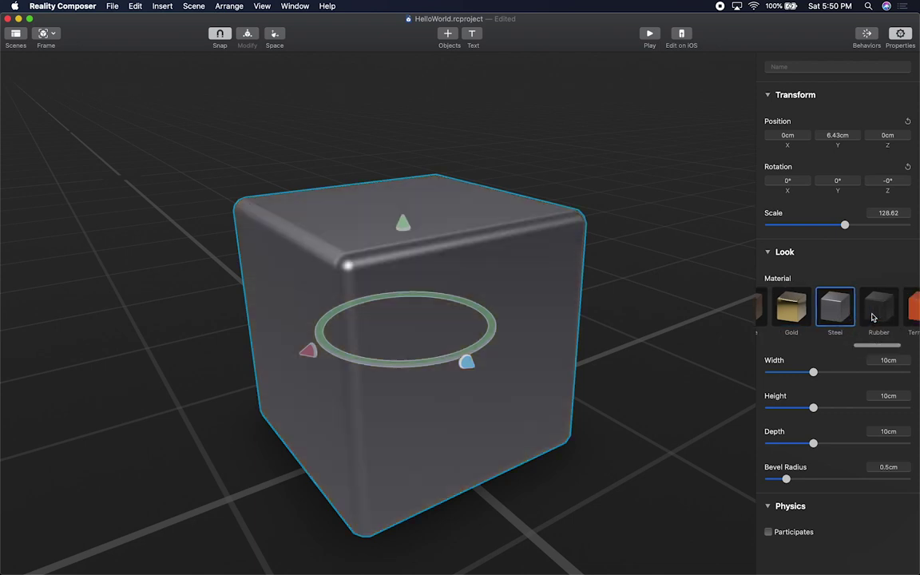
click(873, 318)
scroll(872, 317, right, 1)
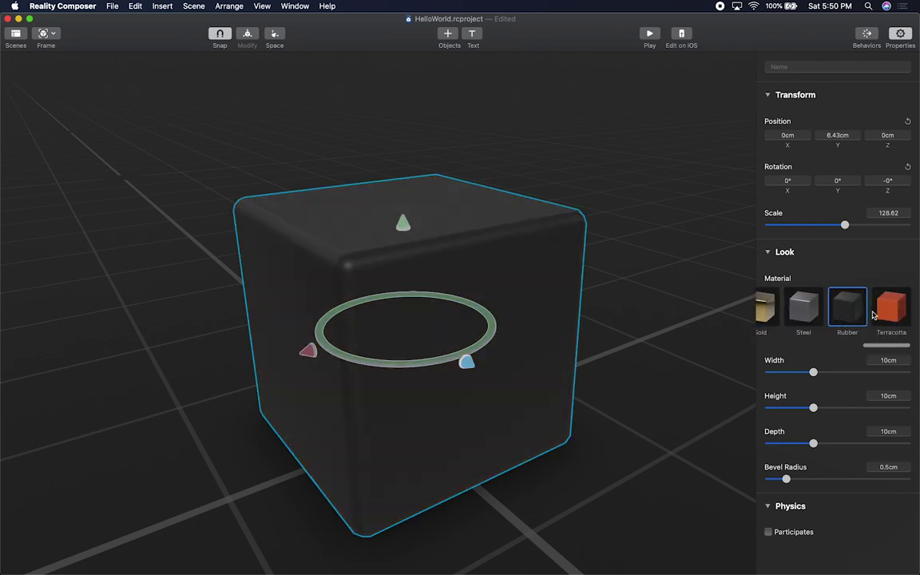
click(872, 318)
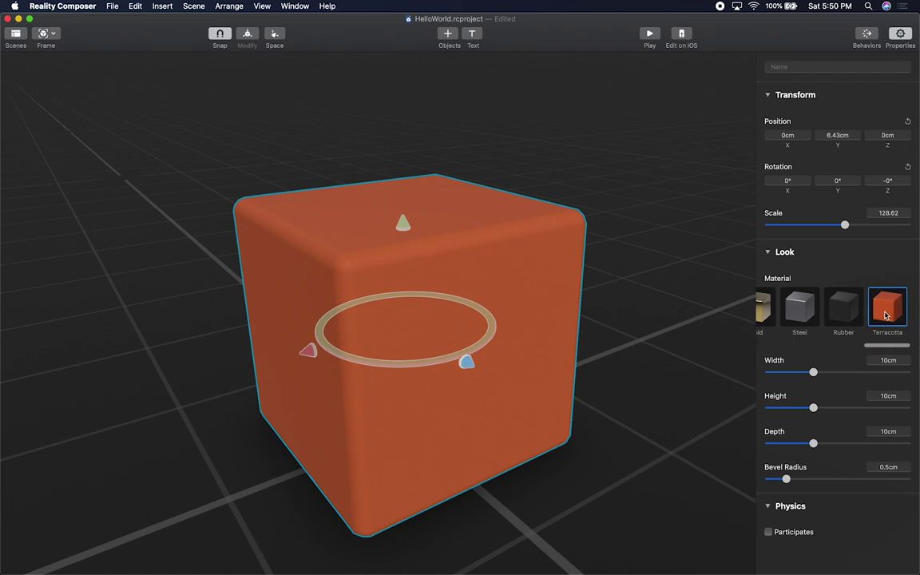
scroll(881, 315, right, 3)
- Preview Aluminum and Brass on the cube and settle on the Gold material
click(839, 311)
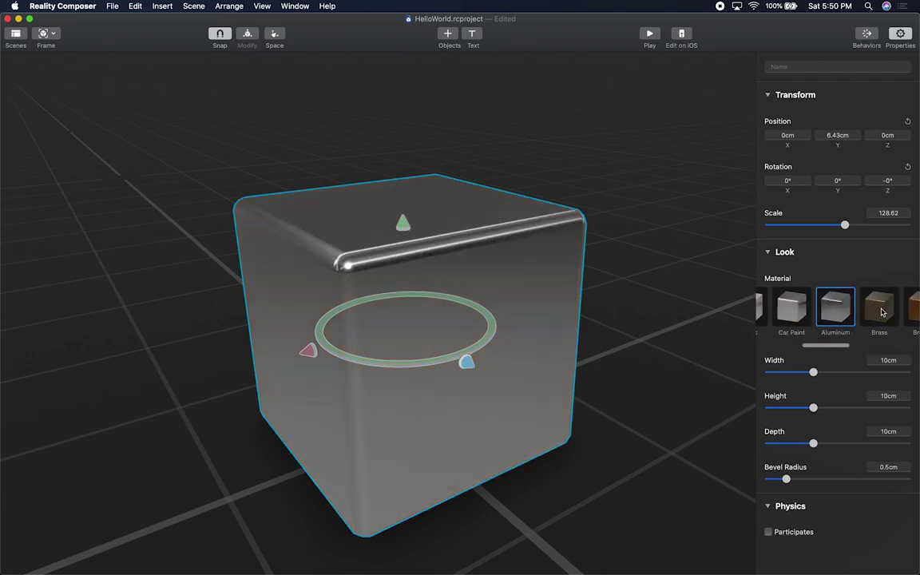
click(862, 316)
scroll(861, 317, right, 2)
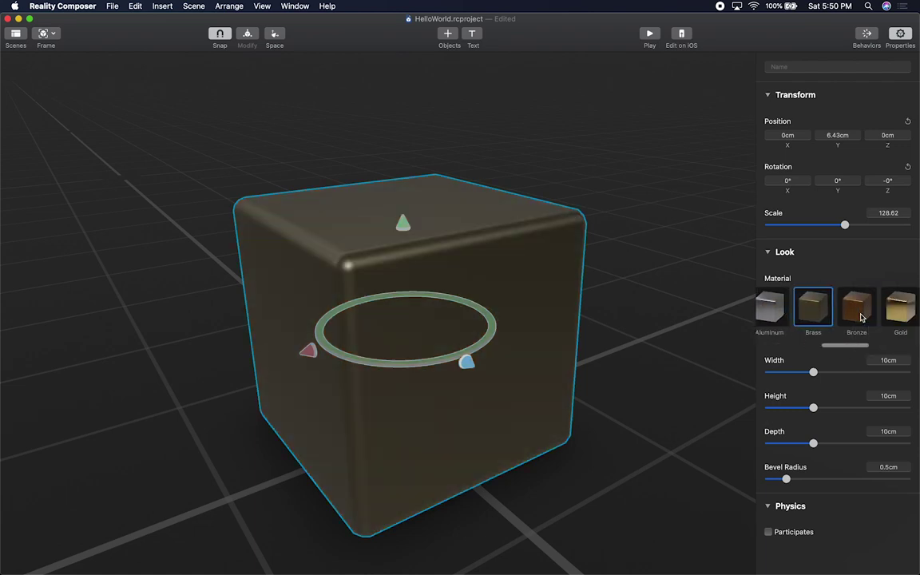
click(903, 311)
- Resize the cube to about 107.4 % scale, 8.75 cm width, 8.78 cm height and 8.89 cm depth
drag(833, 226, 837, 226)
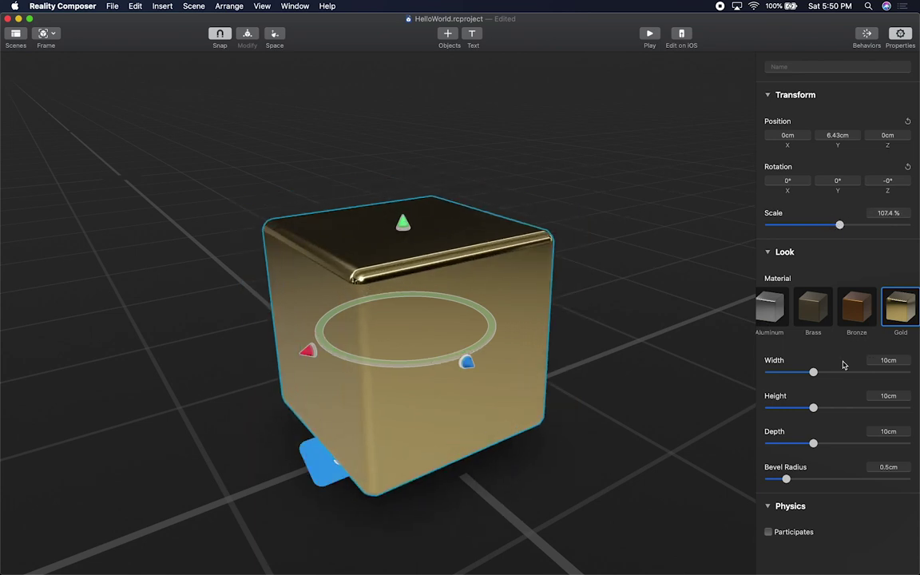
drag(812, 373, 810, 408)
mouse_move(813, 443)
mouse_down()
mouse_move(795, 444)
mouse_move(817, 444)
mouse_up()
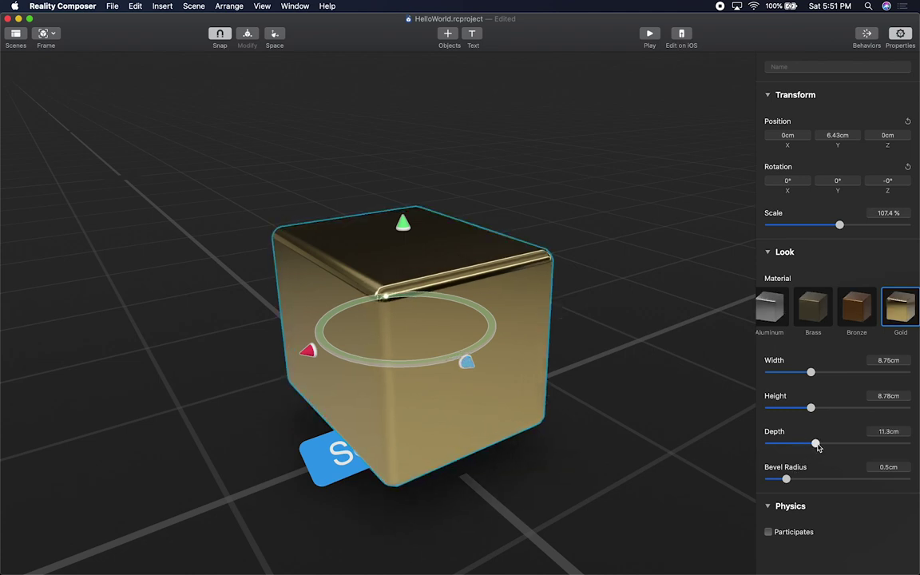
drag(815, 444, 811, 444)
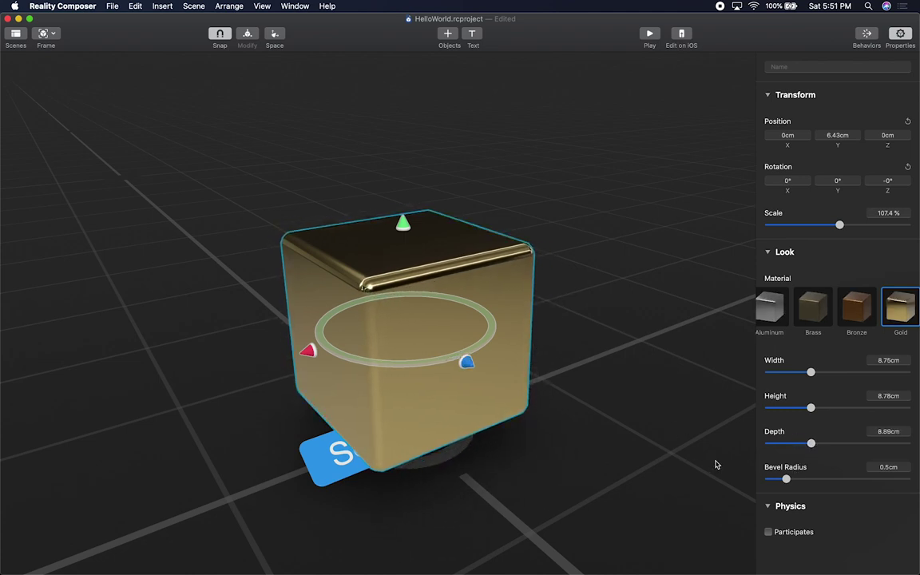
- Adjust the cube's height to about 9.92 cm and its bevel radius to about 1.19 cm
drag(787, 478, 838, 479)
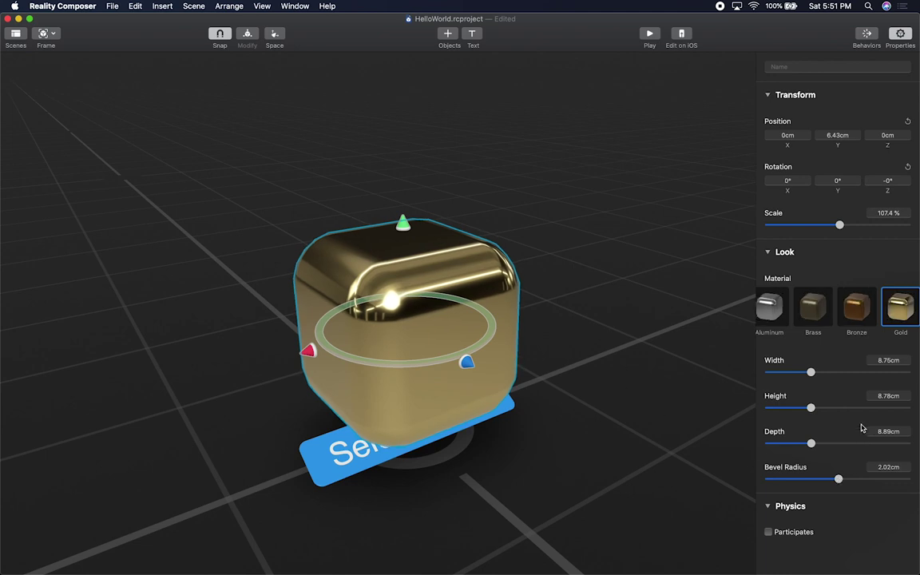
click(811, 408)
drag(811, 409, 813, 408)
drag(838, 478, 810, 479)
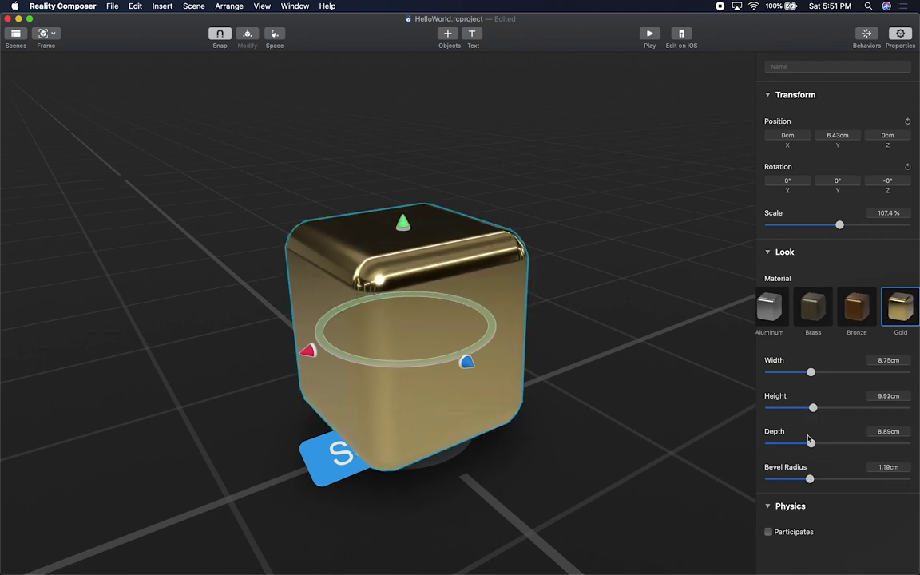
- Fine-tune the cube's bevel radius to about 1.17 cm
drag(809, 479, 808, 479)
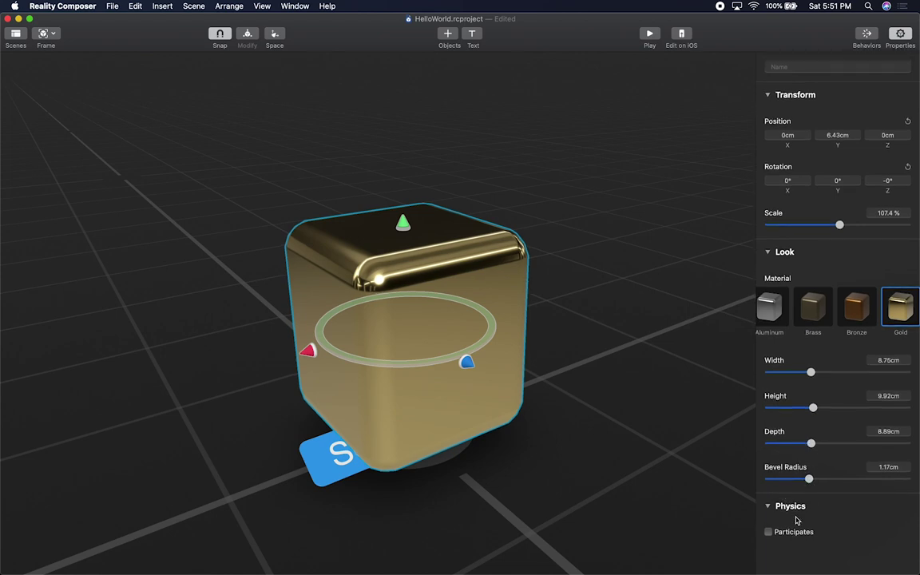
- Enable physics participation for the cube and check the motion type options, keeping Fixed
click(768, 531)
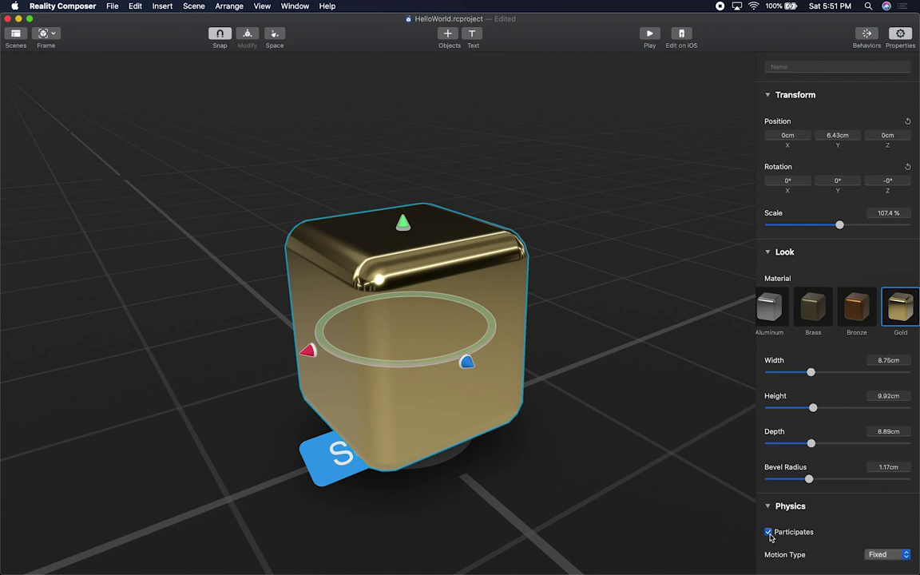
scroll(836, 525, down, 3)
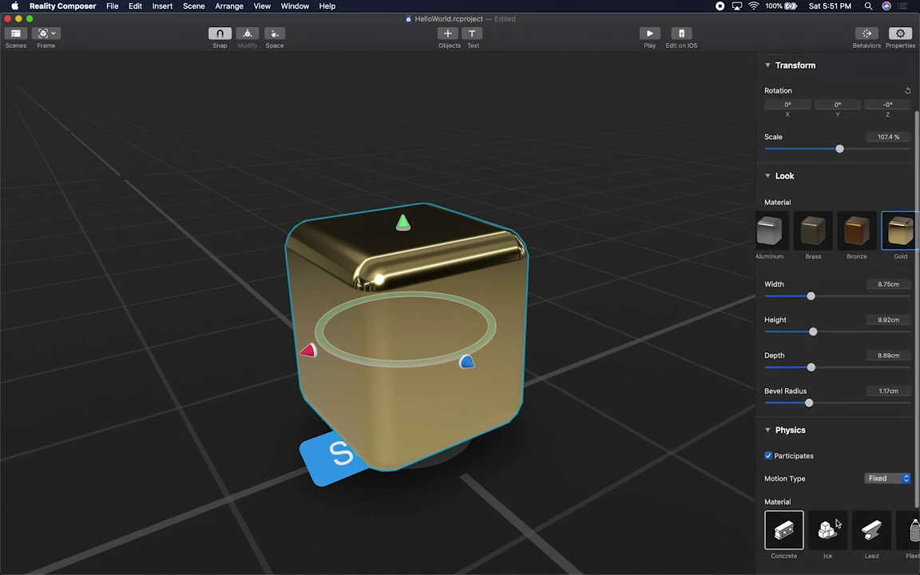
scroll(825, 519, down, 1)
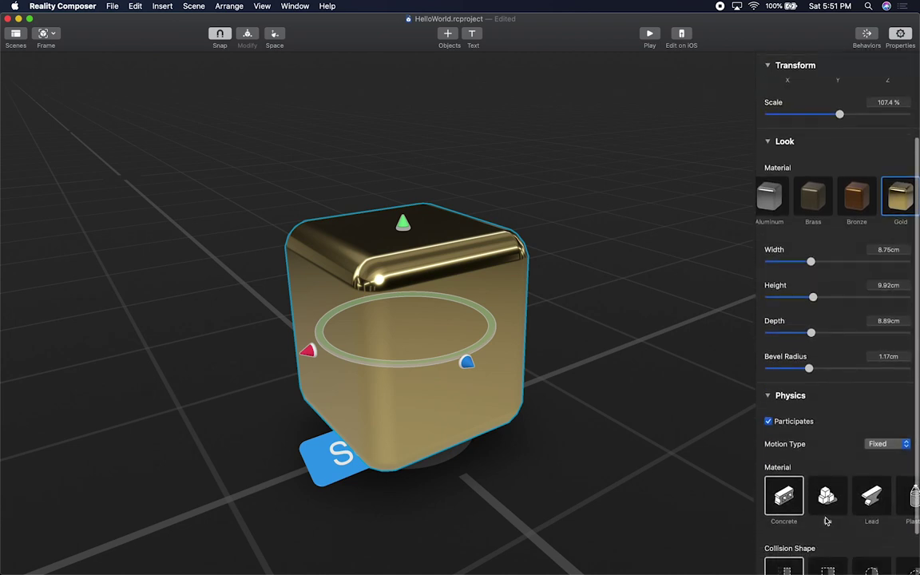
click(892, 444)
click(888, 447)
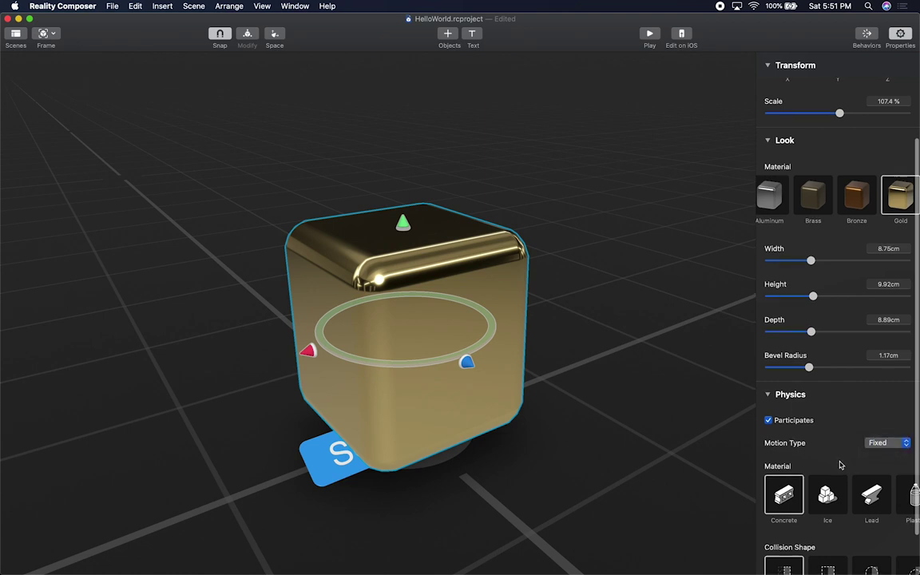
- Examine the cube's physics material and collision shape options, and turn physics participation off
scroll(822, 451, down, 1)
scroll(846, 479, right, 2)
scroll(842, 471, left, 2)
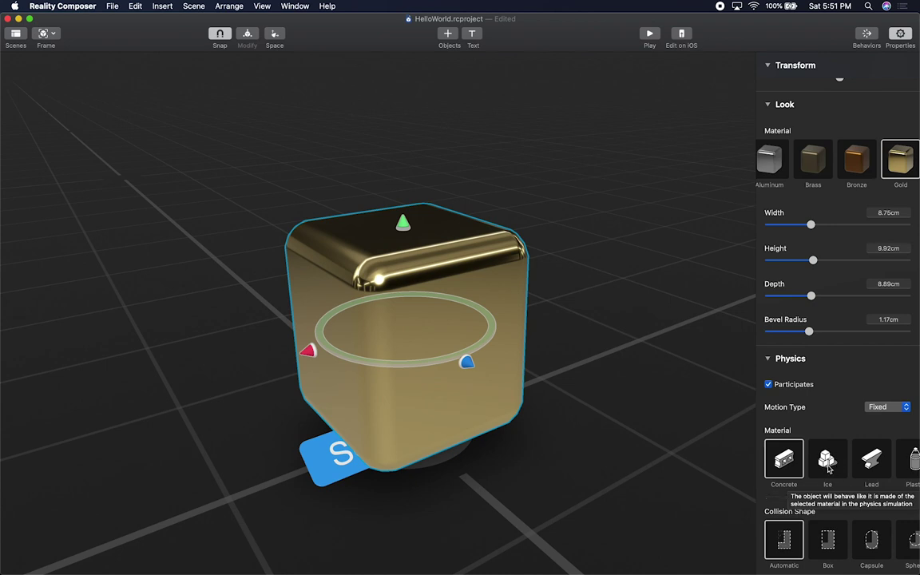
scroll(846, 483, right, 1)
scroll(858, 469, right, 5)
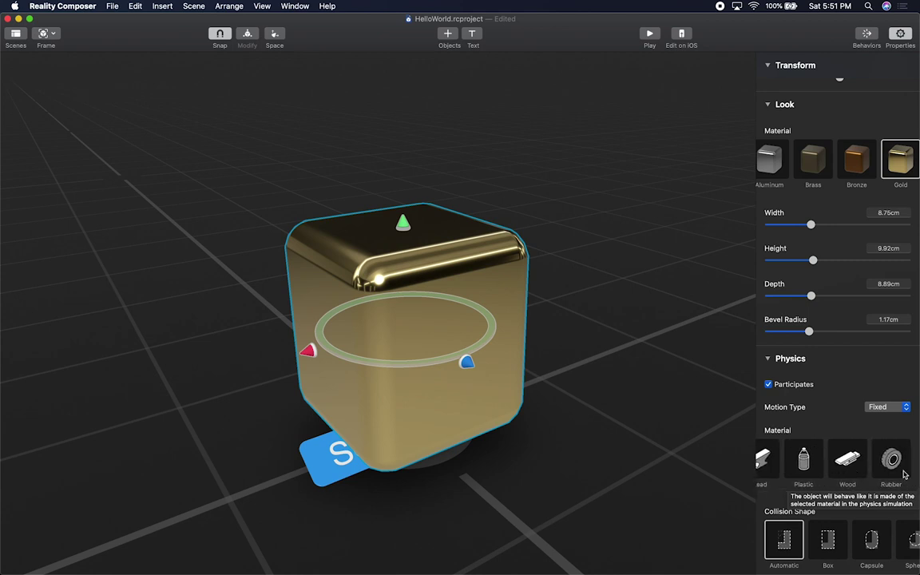
scroll(796, 475, down, 2)
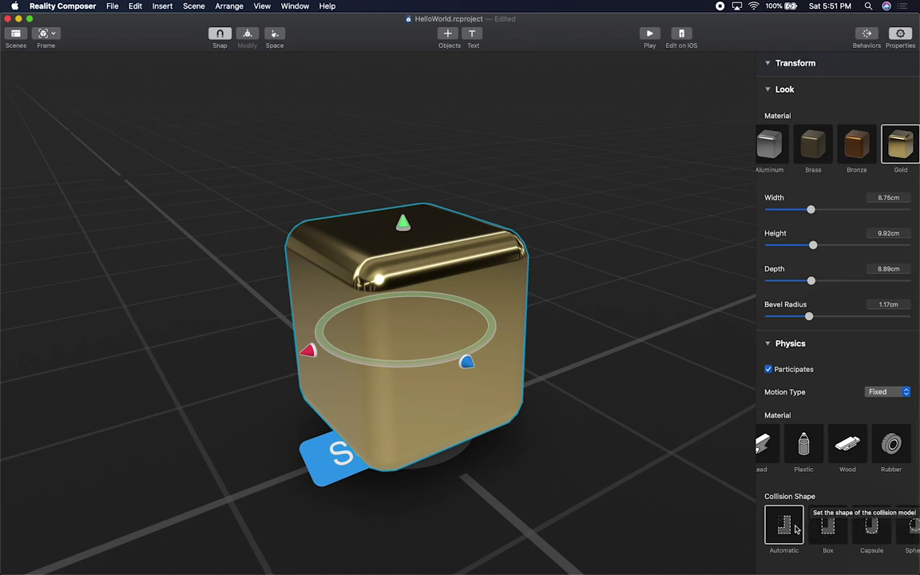
scroll(822, 527, right, 2)
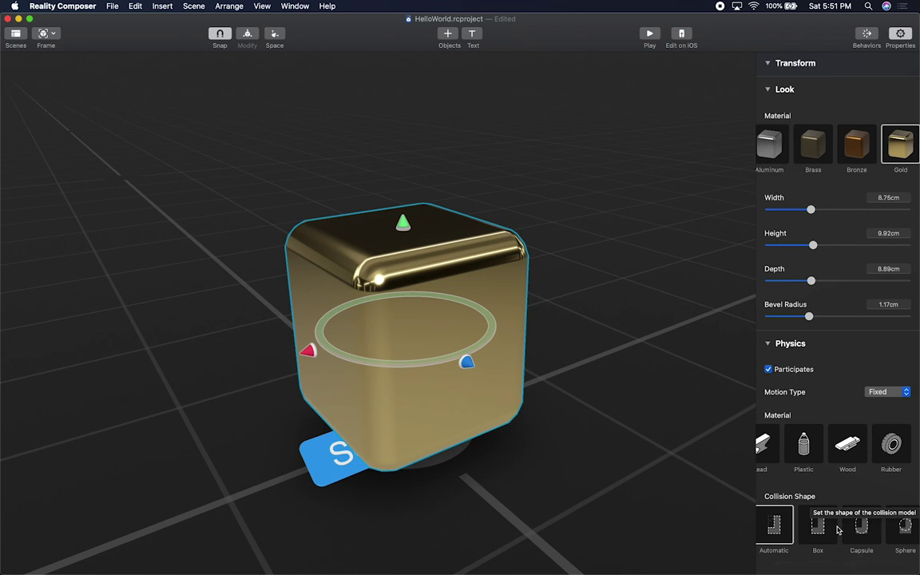
scroll(837, 530, right, 1)
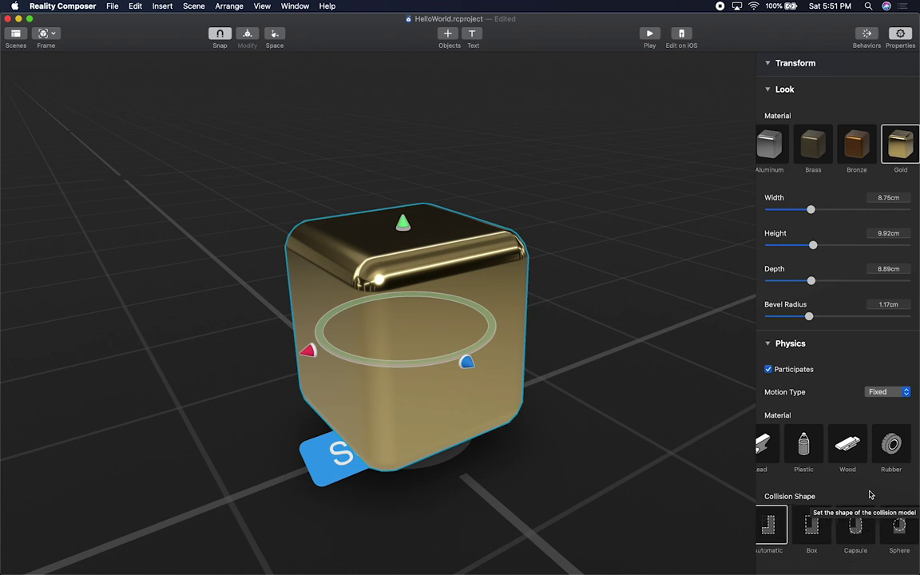
scroll(831, 527, left, 1)
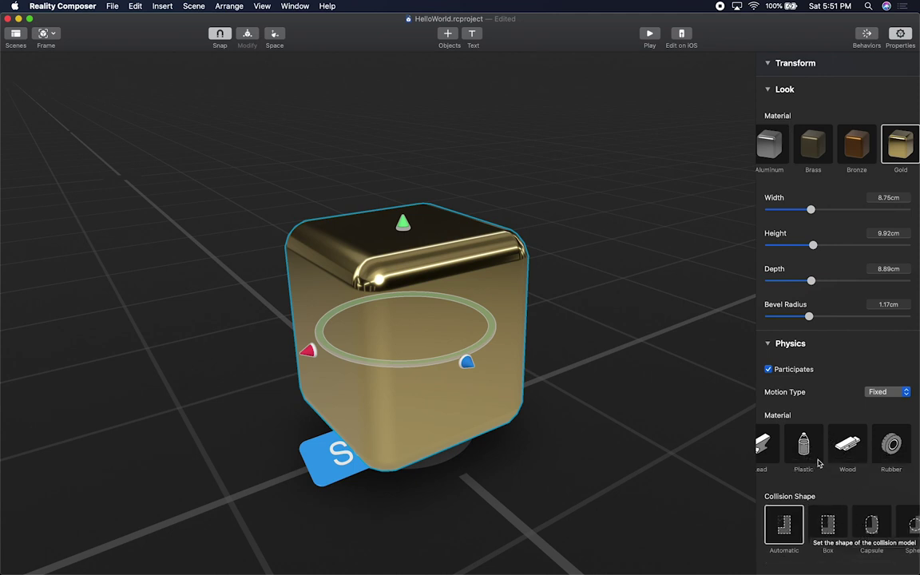
scroll(821, 469, left, 4)
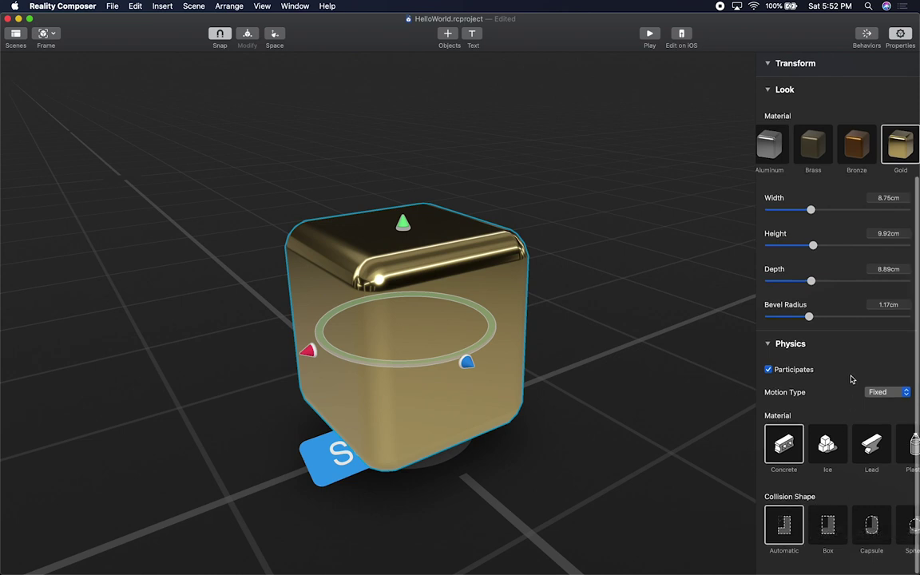
scroll(851, 380, up, 3)
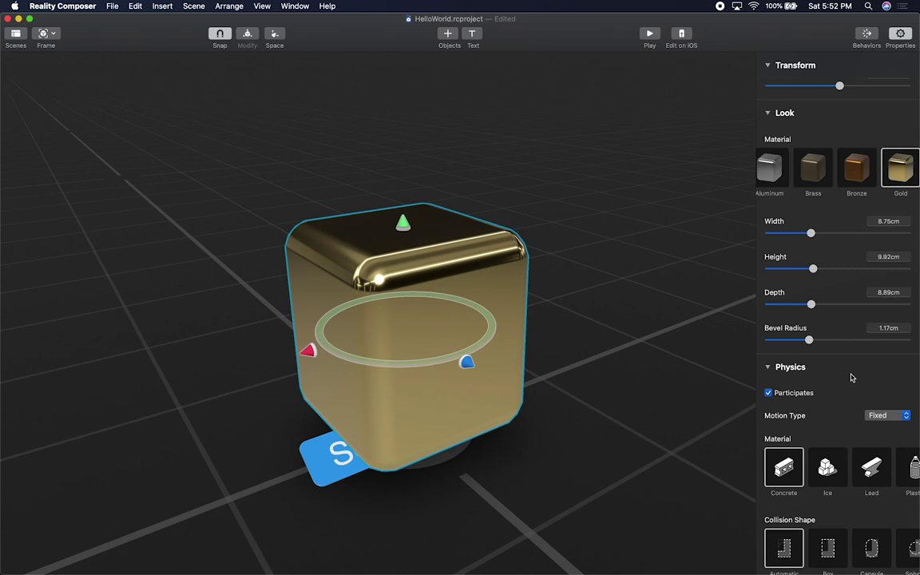
click(768, 392)
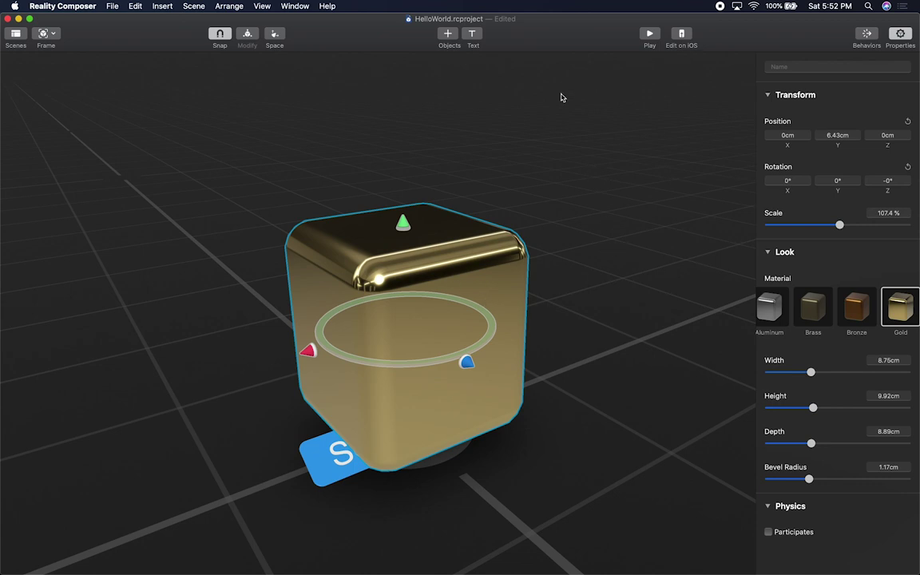
- Add a Tap & Flip behavior to the cube and confirm the cube as the tap trigger's affected object
click(867, 34)
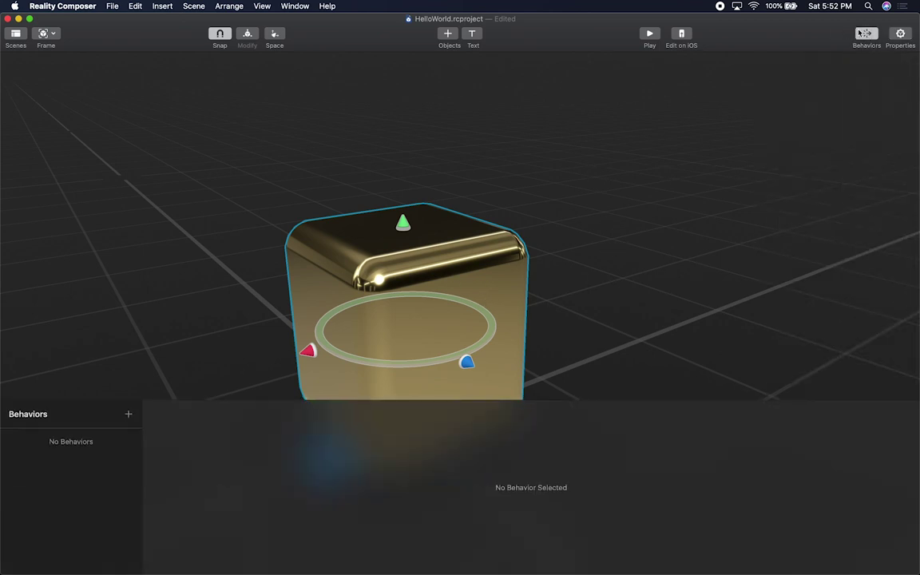
scroll(265, 299, up, 5)
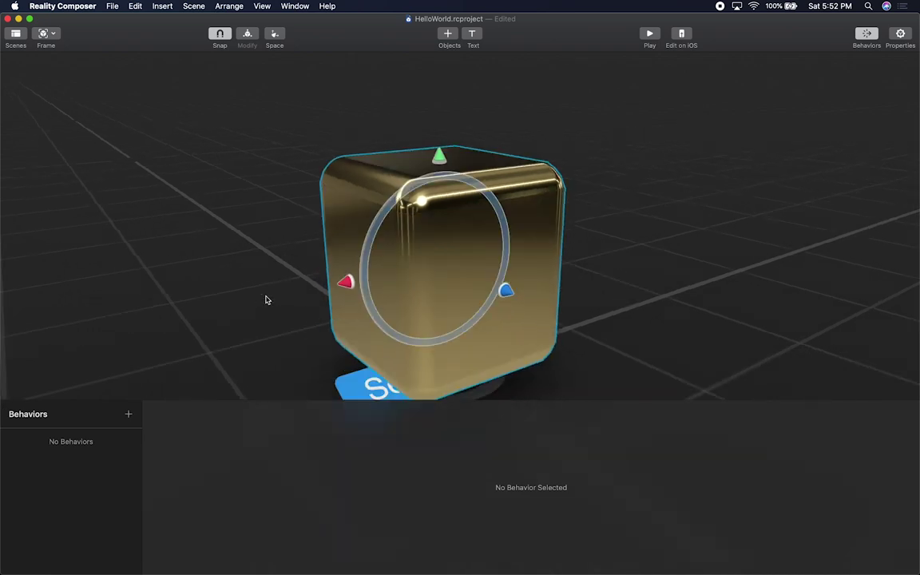
click(128, 415)
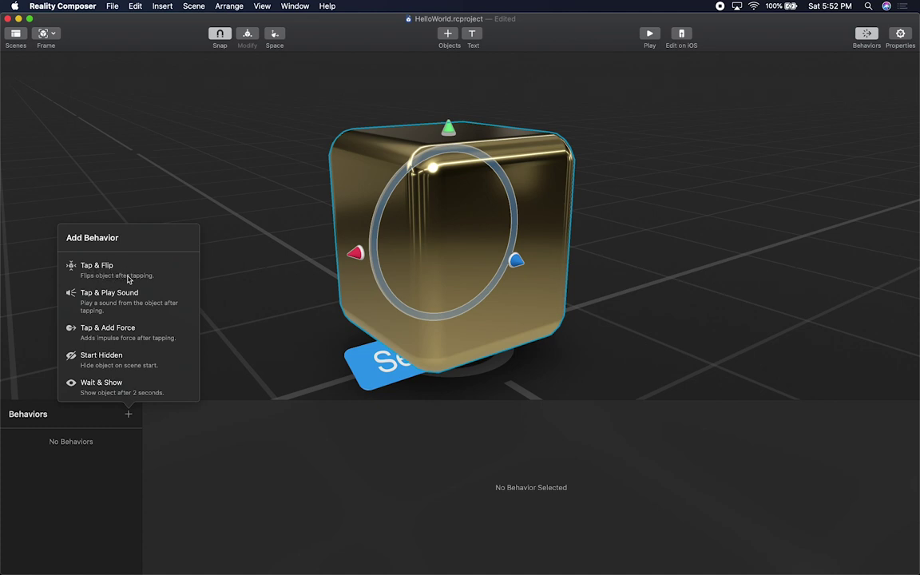
scroll(122, 296, down, 1)
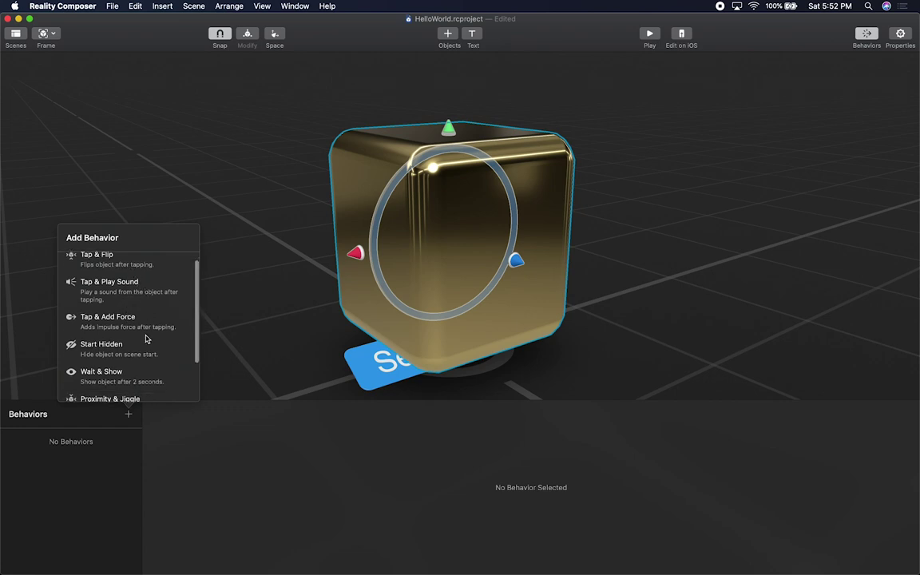
scroll(128, 325, down, 2)
scroll(133, 323, down, 2)
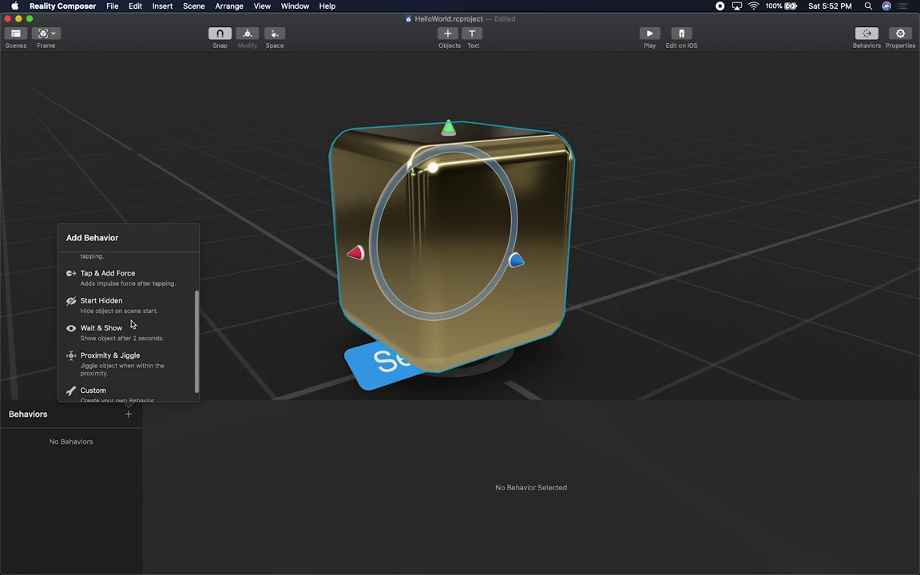
scroll(132, 324, down, 1)
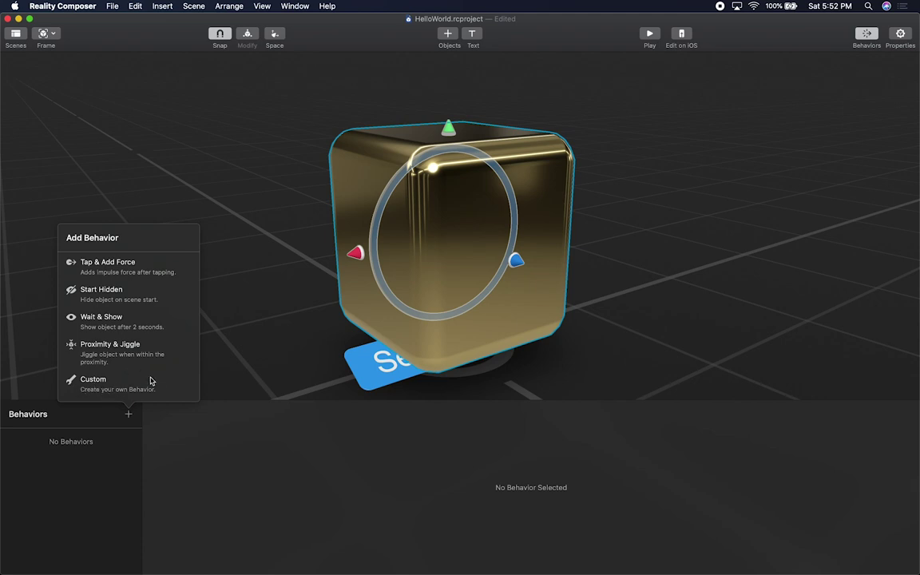
scroll(160, 322, up, 3)
click(120, 269)
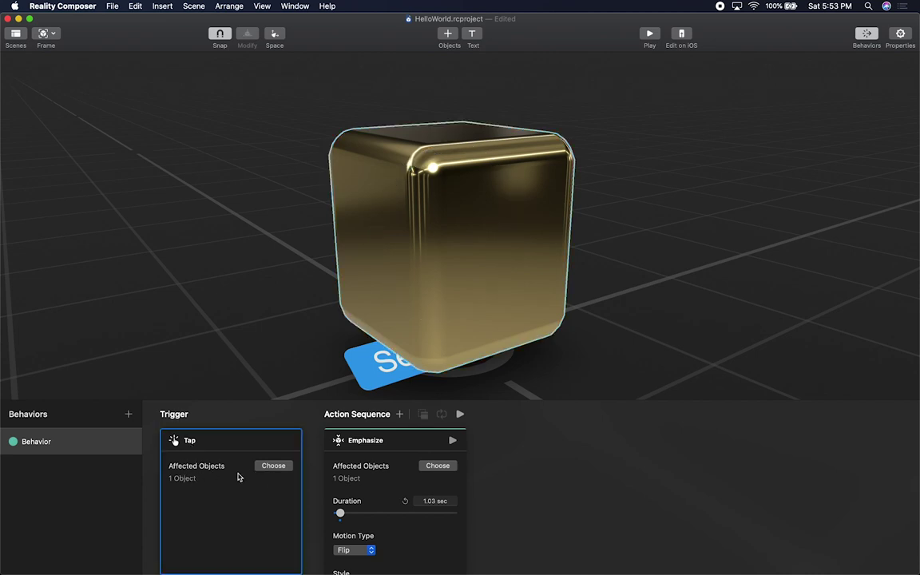
click(270, 469)
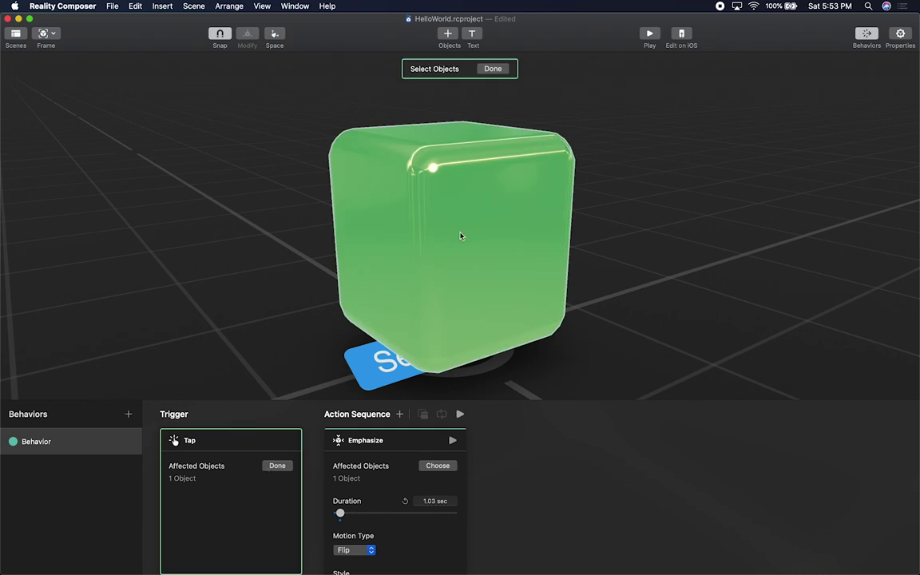
click(279, 467)
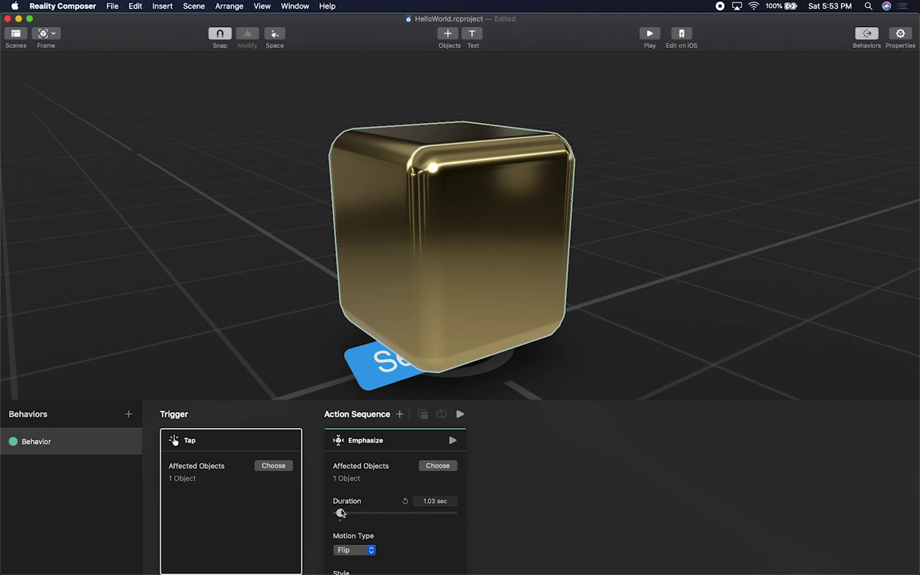
- Set the Emphasize action's duration to about 6.88 sec and its motion type to Bounce, keeping the Basic style
mouse_move(340, 513)
mouse_down()
mouse_move(362, 516)
mouse_move(353, 520)
mouse_up()
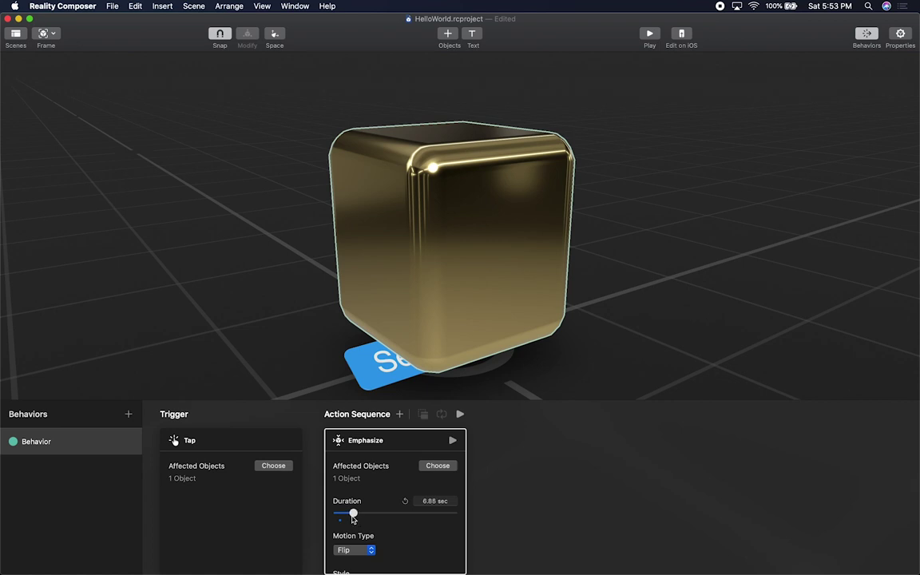
click(353, 549)
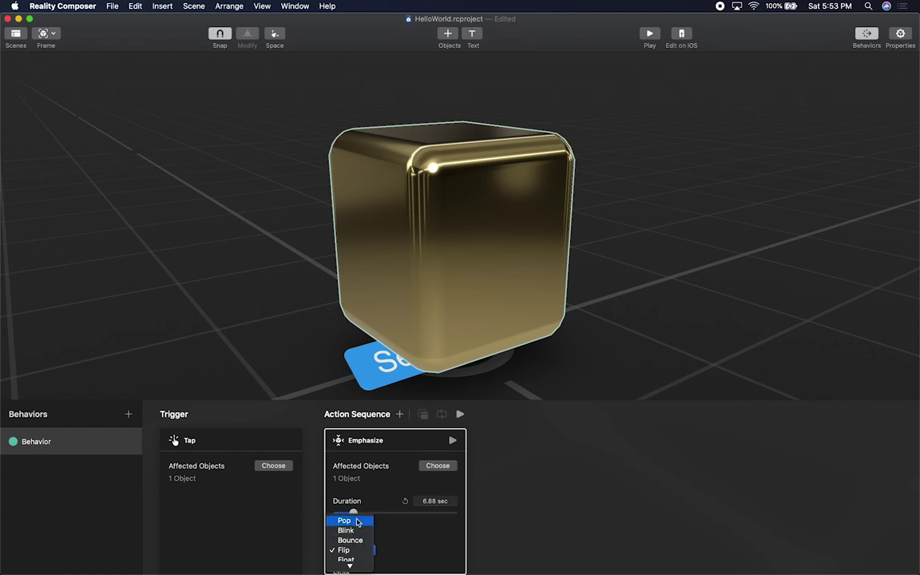
click(349, 540)
scroll(390, 549, down, 2)
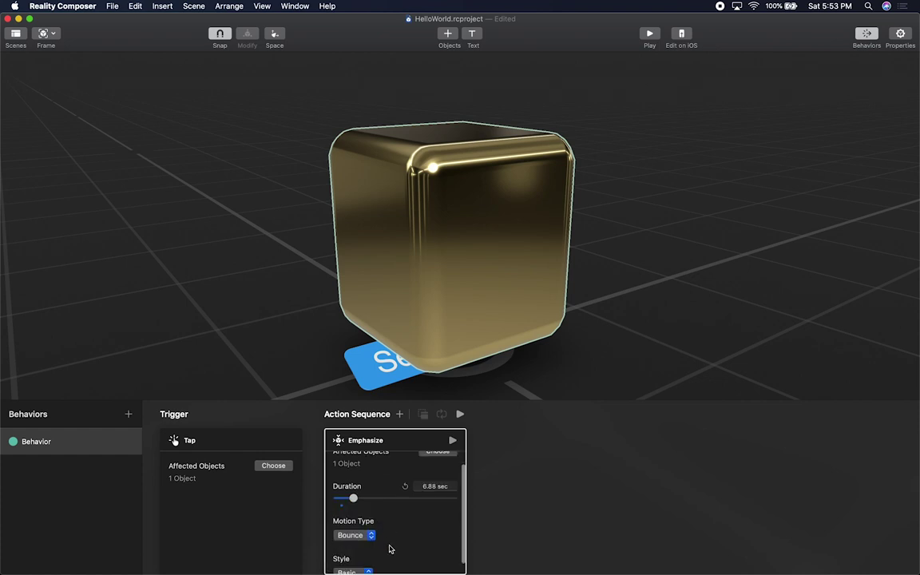
click(368, 559)
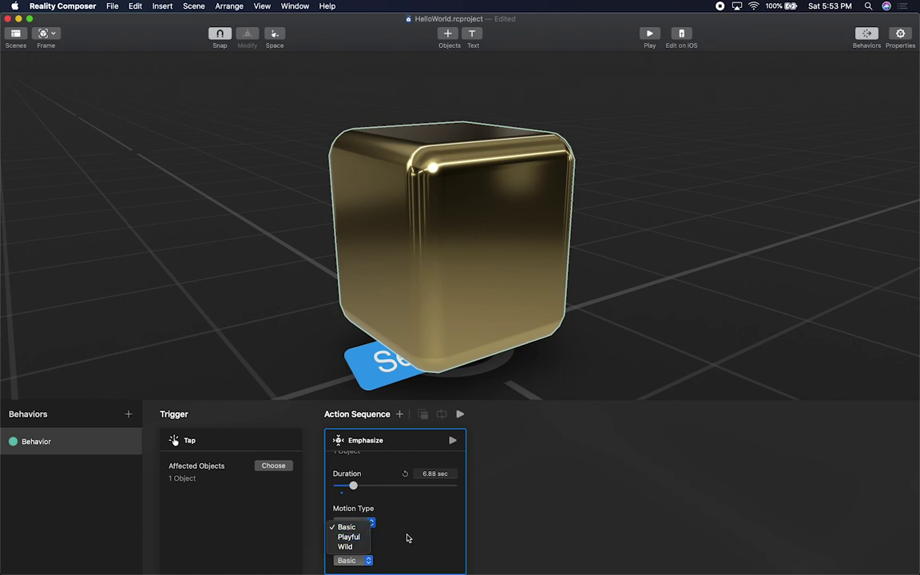
click(361, 559)
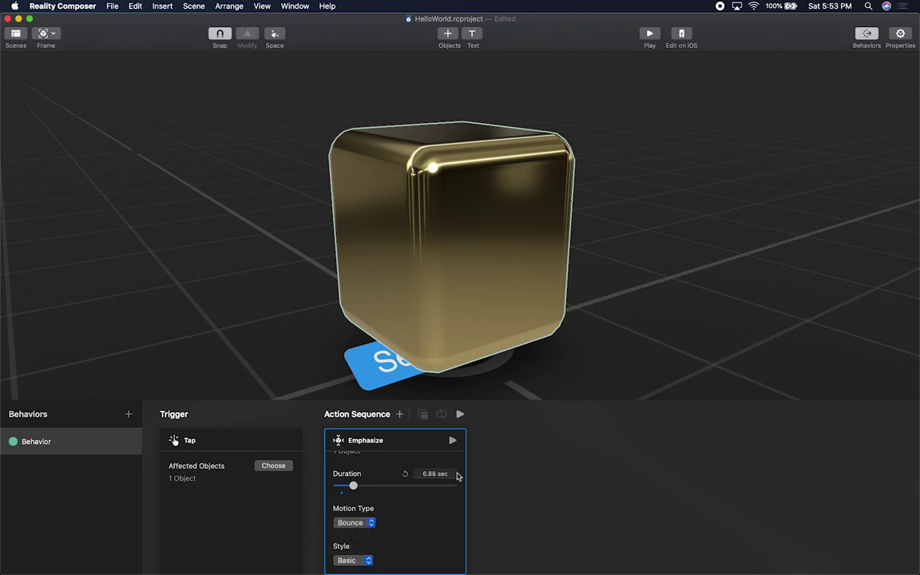
- Preview the Emphasize action's bounce animation on the cube
click(453, 440)
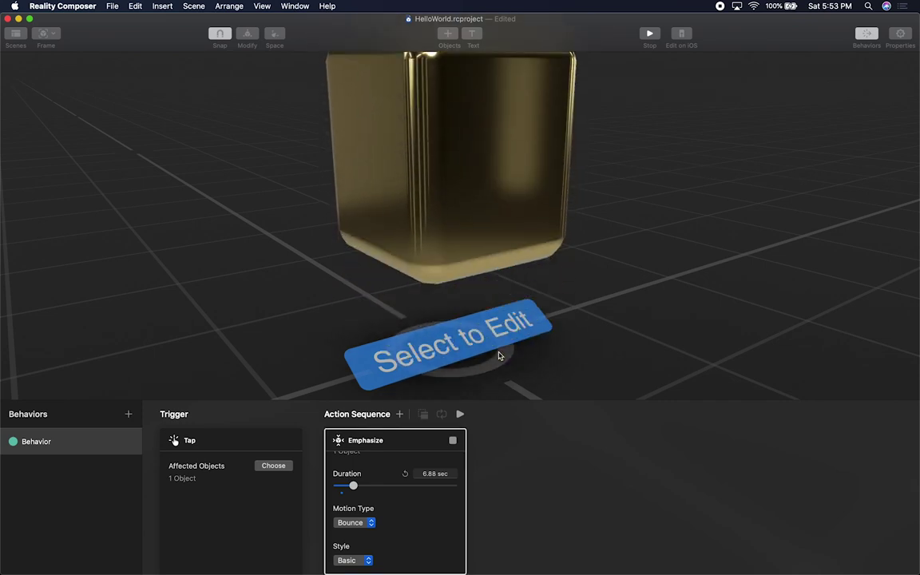
scroll(504, 296, down, 3)
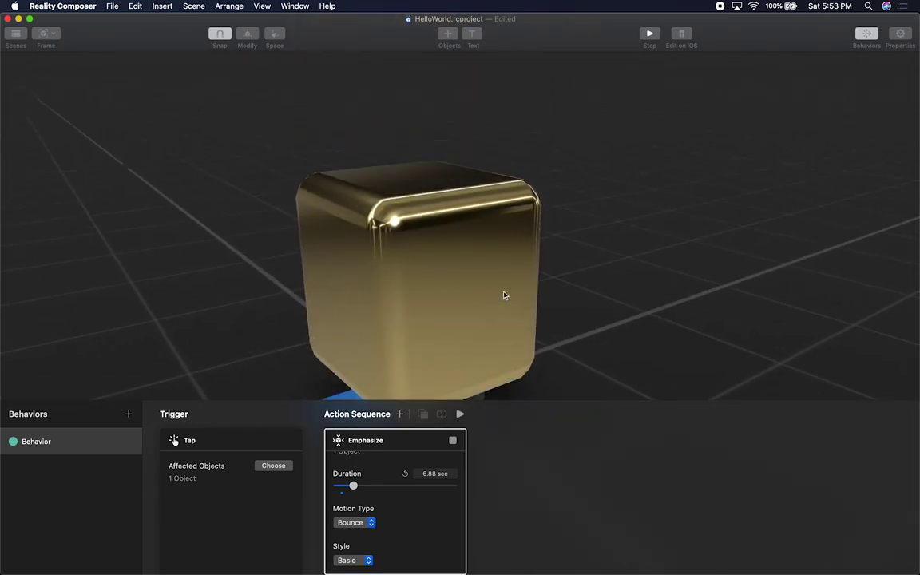
scroll(504, 296, up, 3)
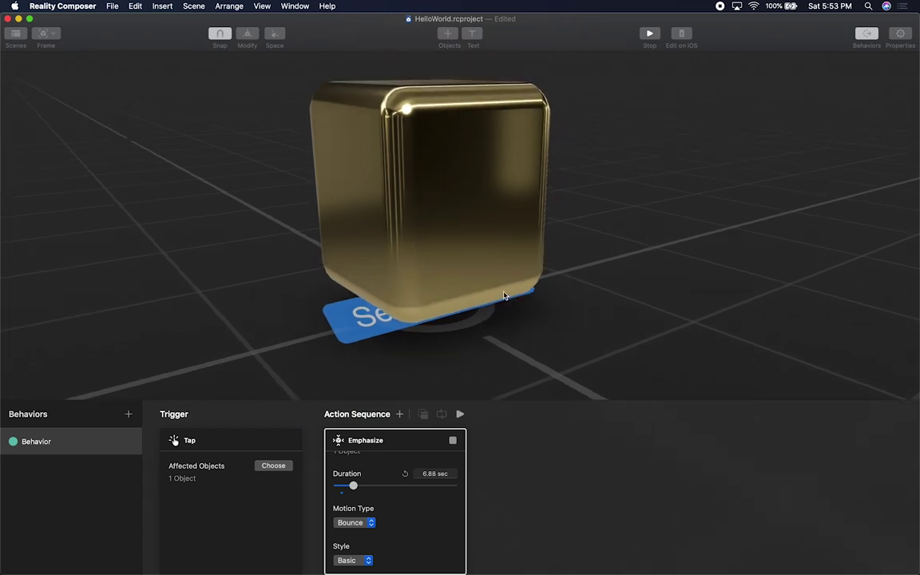
- Set the Emphasize action's duration to about 5.68 sec and its style to Playful
drag(355, 486, 341, 490)
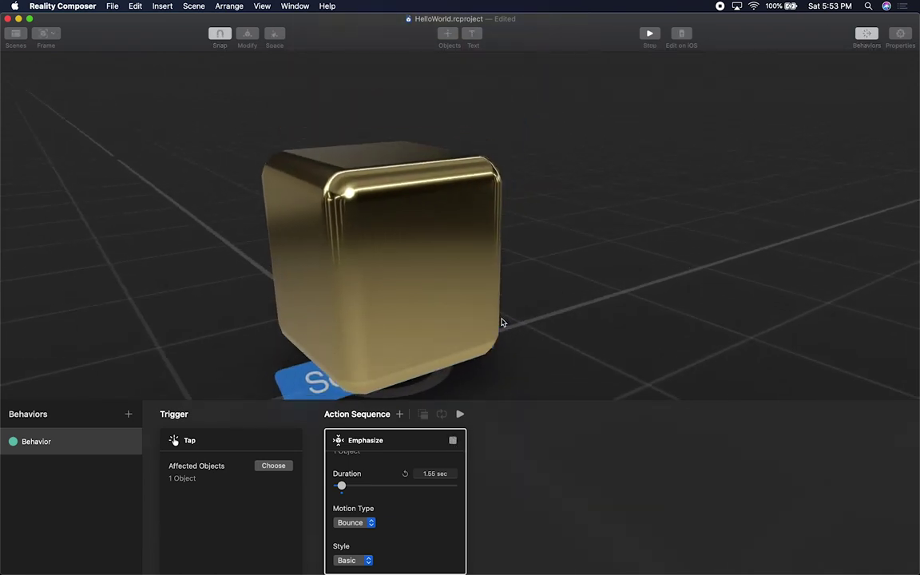
drag(342, 489, 351, 488)
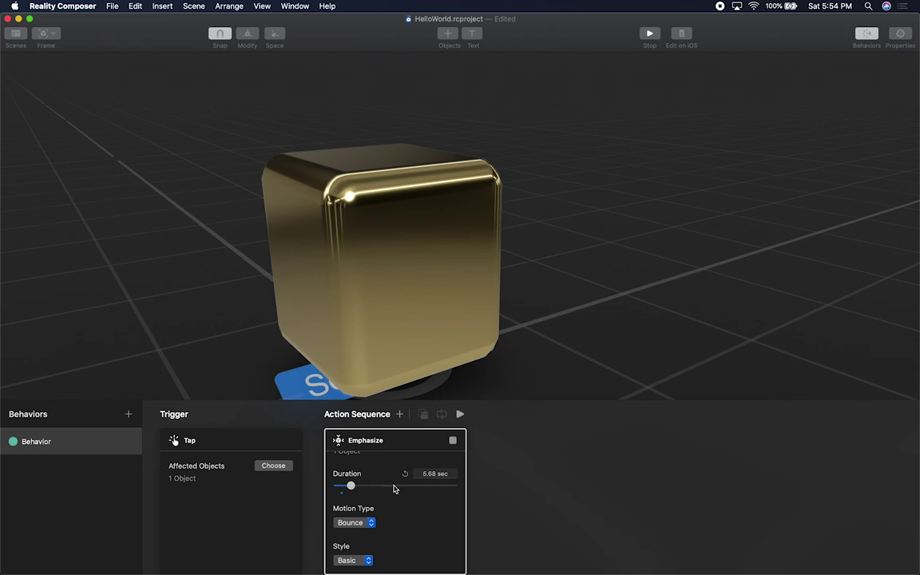
click(351, 559)
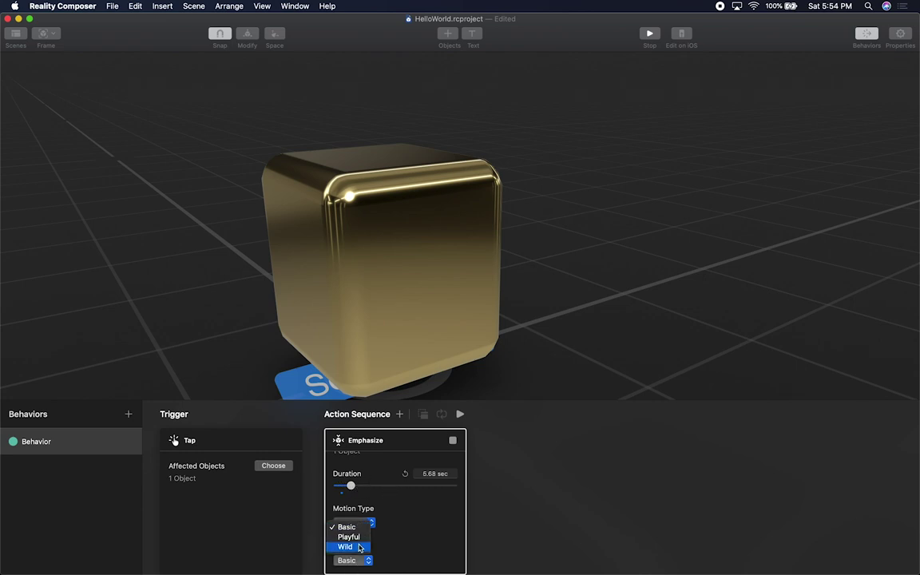
click(362, 537)
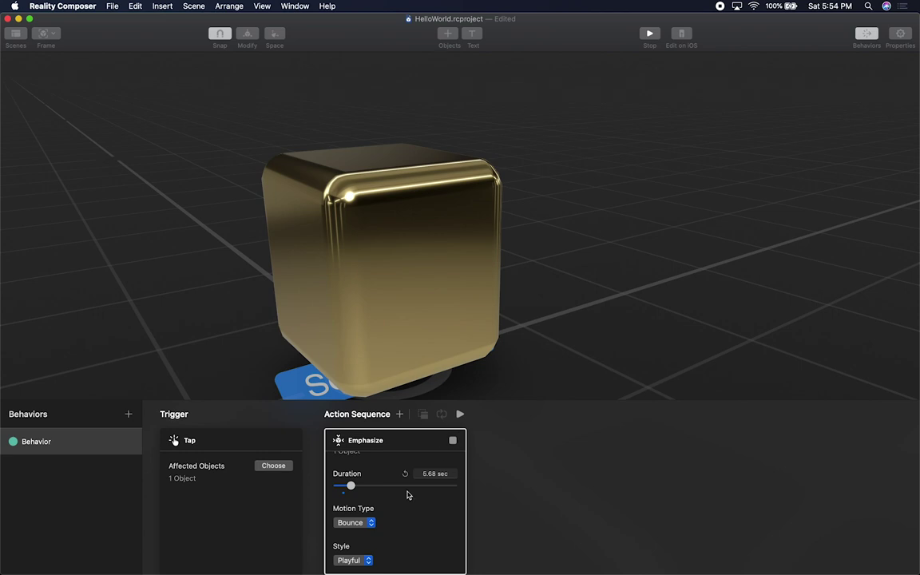
- Preview the Emphasize action's Playful bounce animation on the cube
click(454, 441)
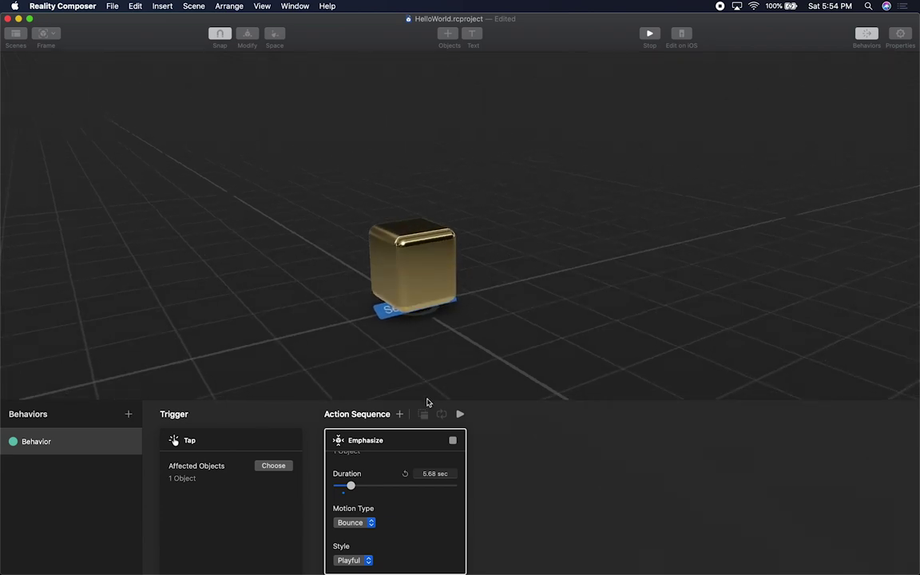
click(453, 440)
click(452, 441)
click(399, 414)
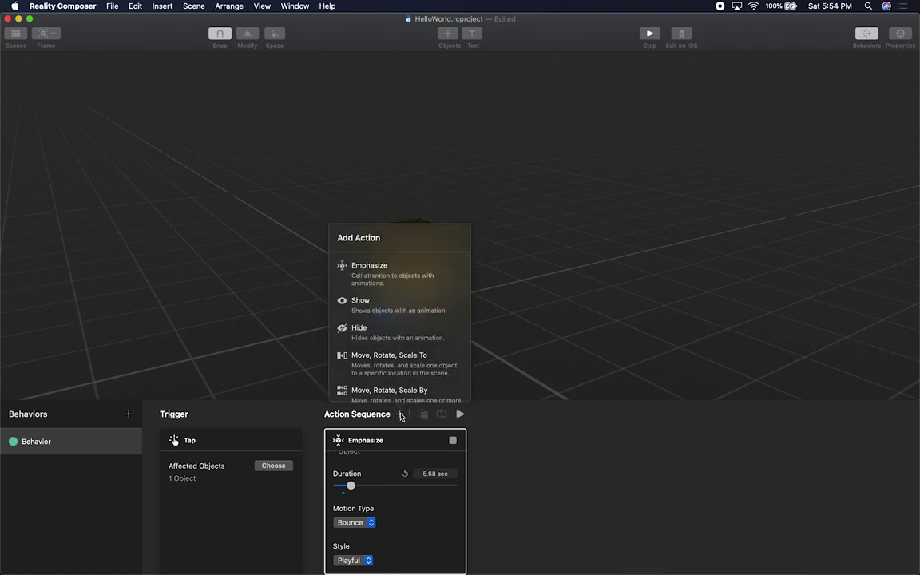
scroll(420, 331, down, 3)
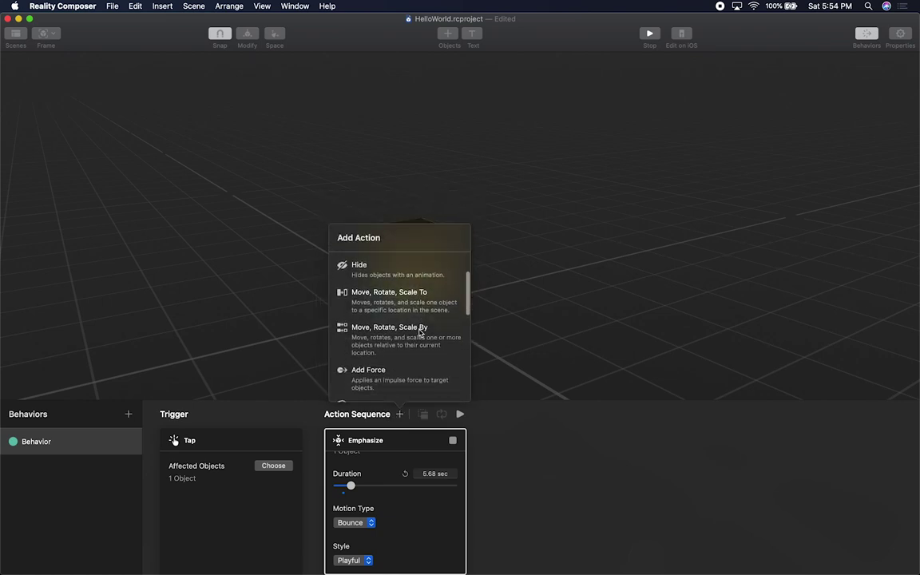
scroll(420, 330, down, 2)
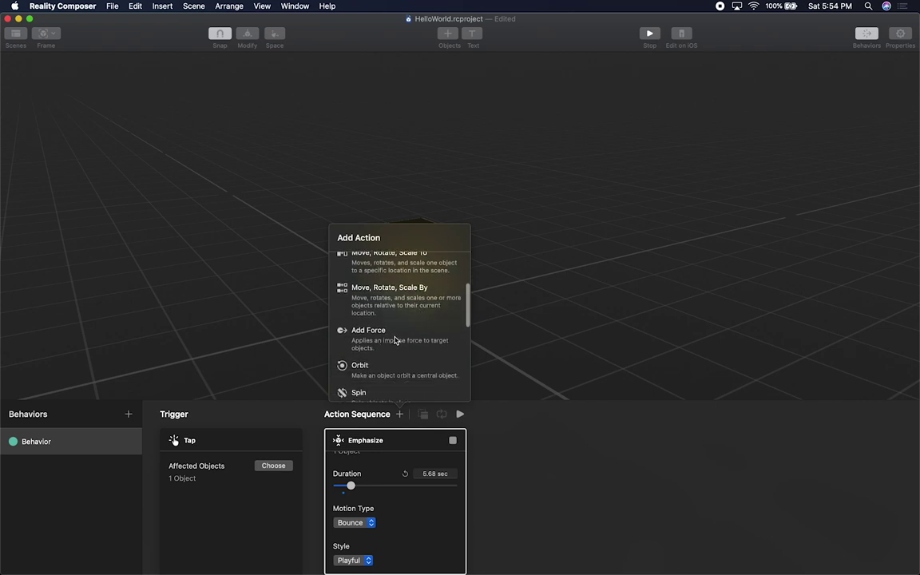
click(384, 342)
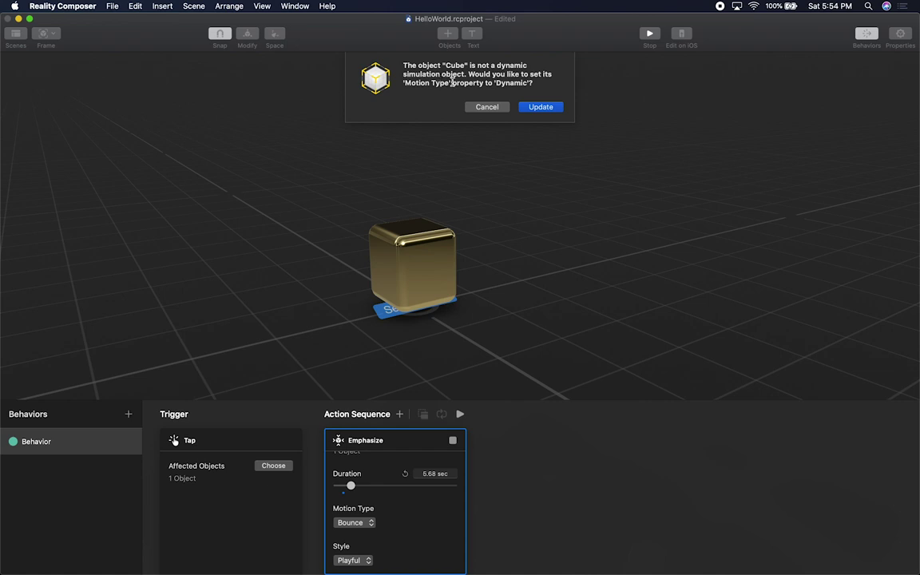
click(480, 107)
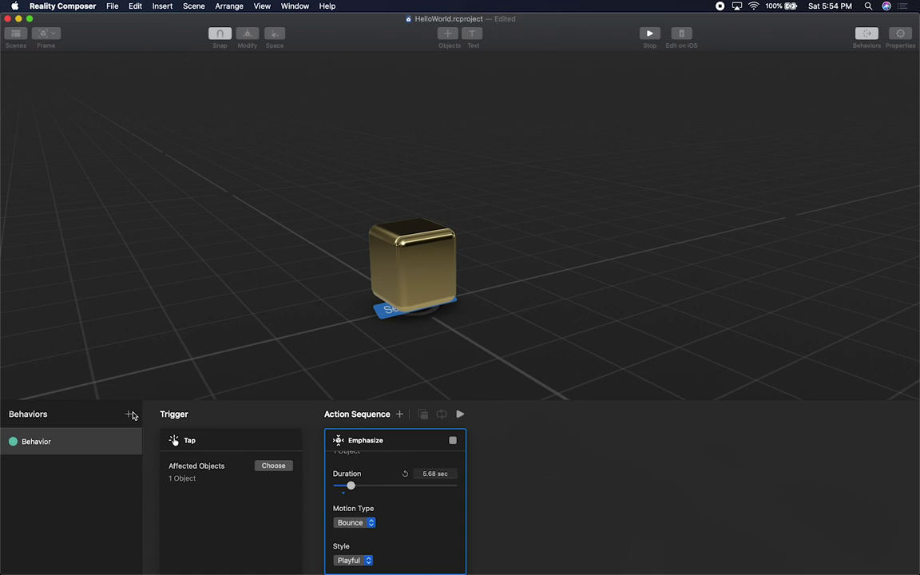
- Add a Tap & Play Sound behavior to the scene
click(128, 416)
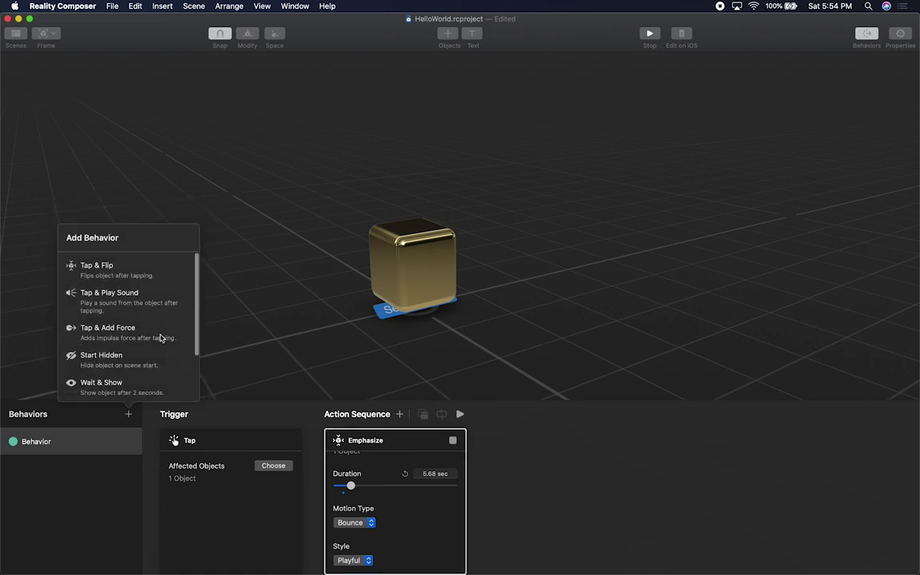
scroll(161, 339, down, 3)
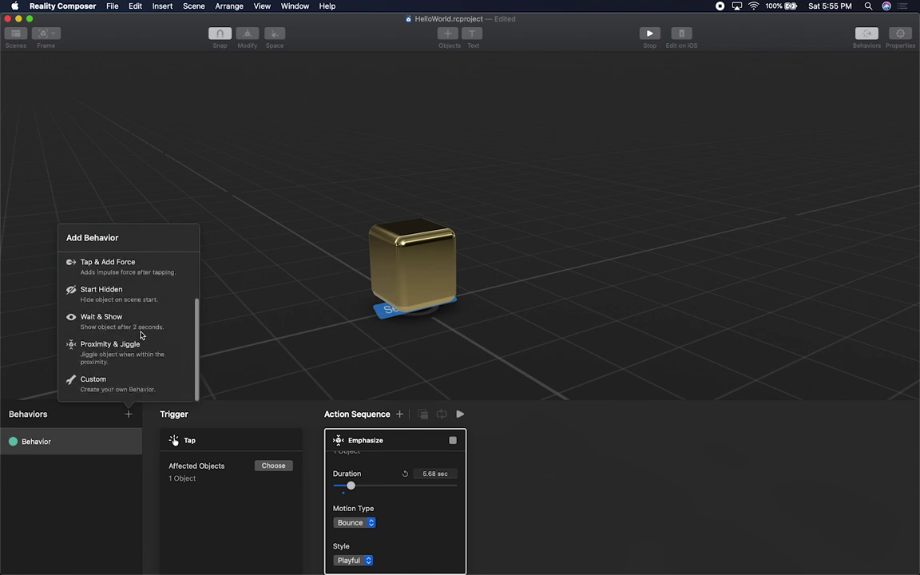
scroll(166, 304, up, 1)
scroll(165, 303, up, 3)
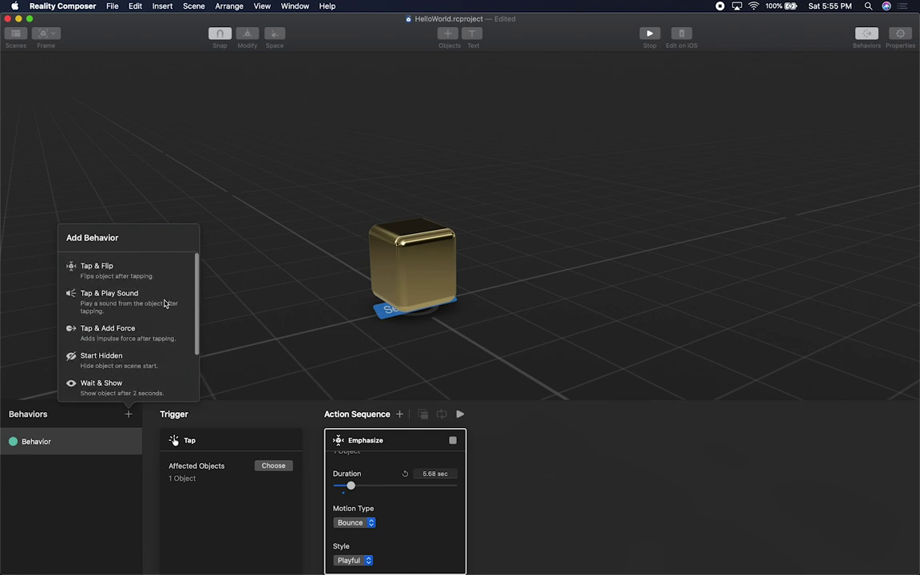
click(121, 306)
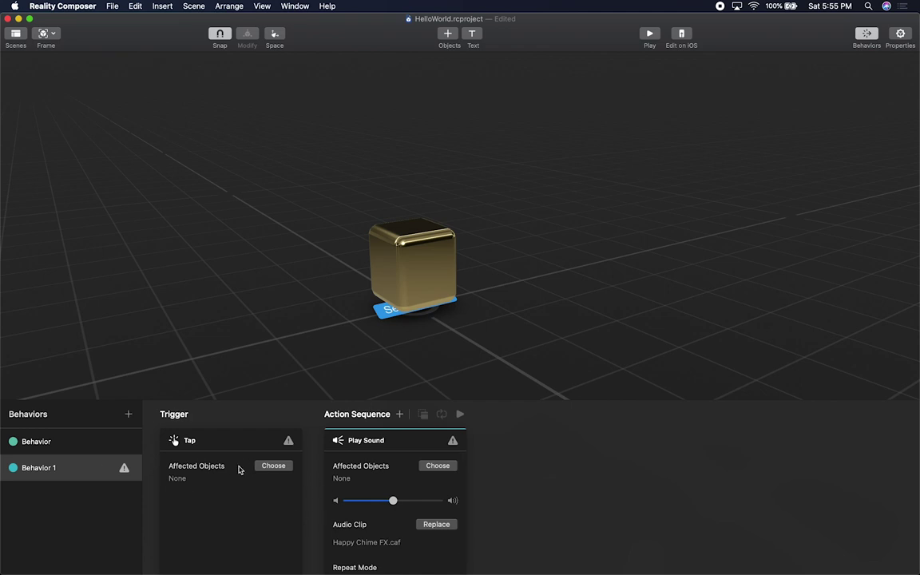
- Set the cube as the affected object of the new behavior's tap trigger
click(264, 466)
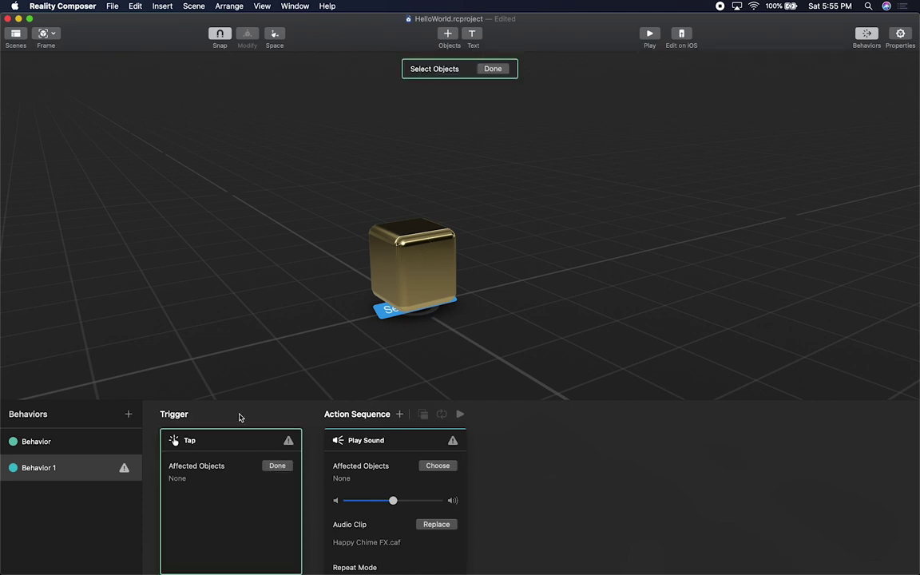
click(399, 217)
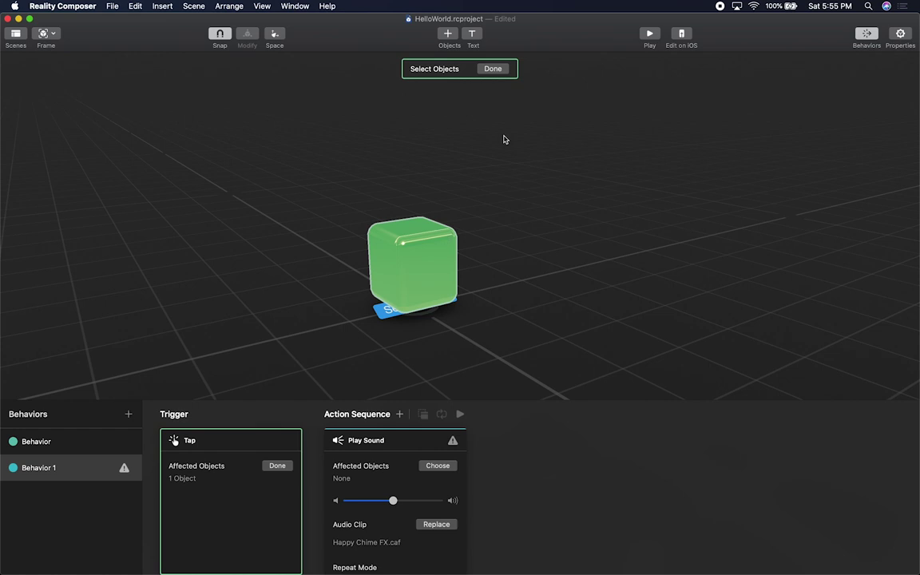
click(493, 69)
click(187, 479)
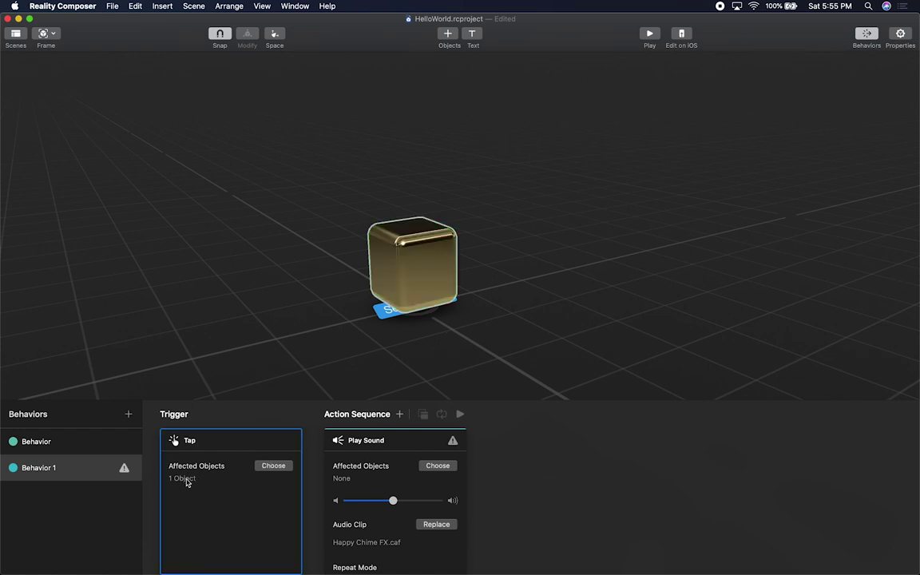
- Deselect and reselect the cube as the affected object of Behavior 1's tap trigger
click(453, 441)
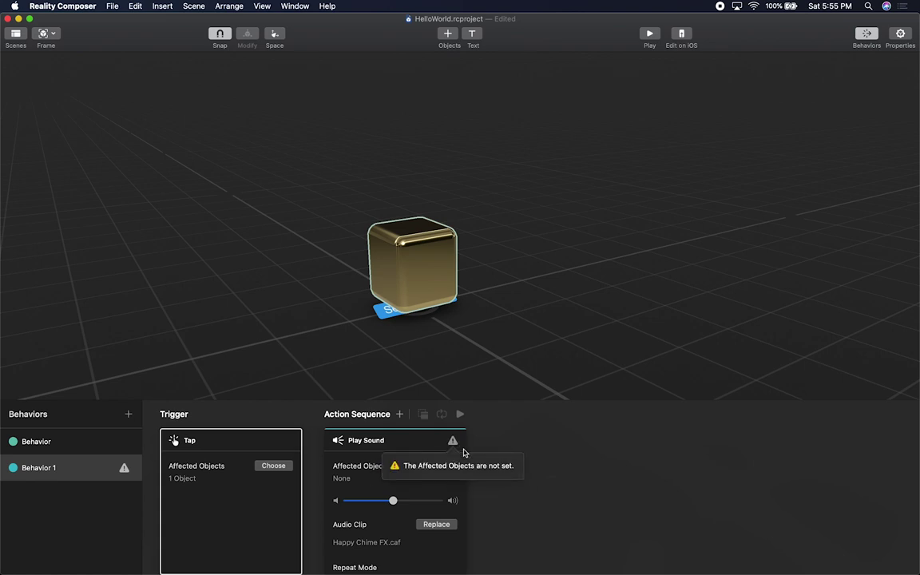
click(283, 465)
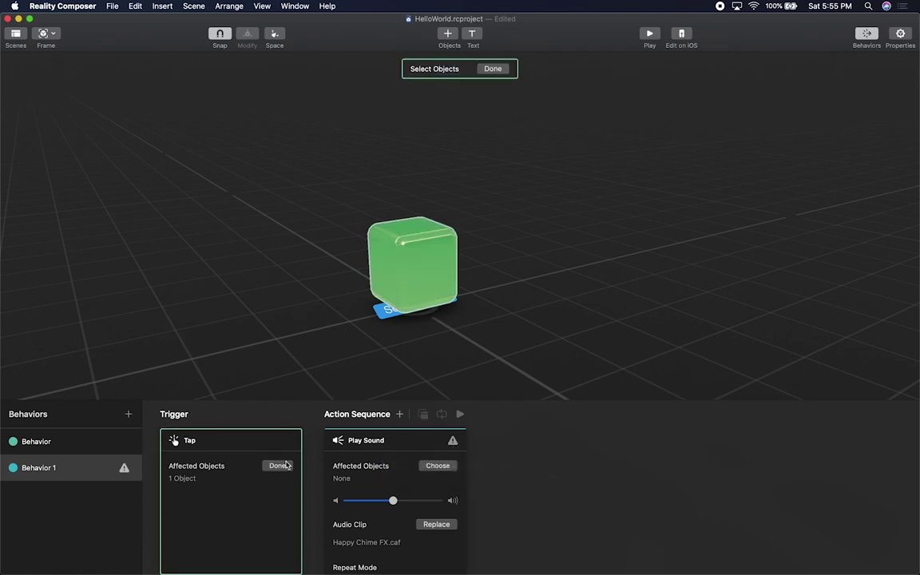
click(429, 251)
click(427, 252)
click(274, 466)
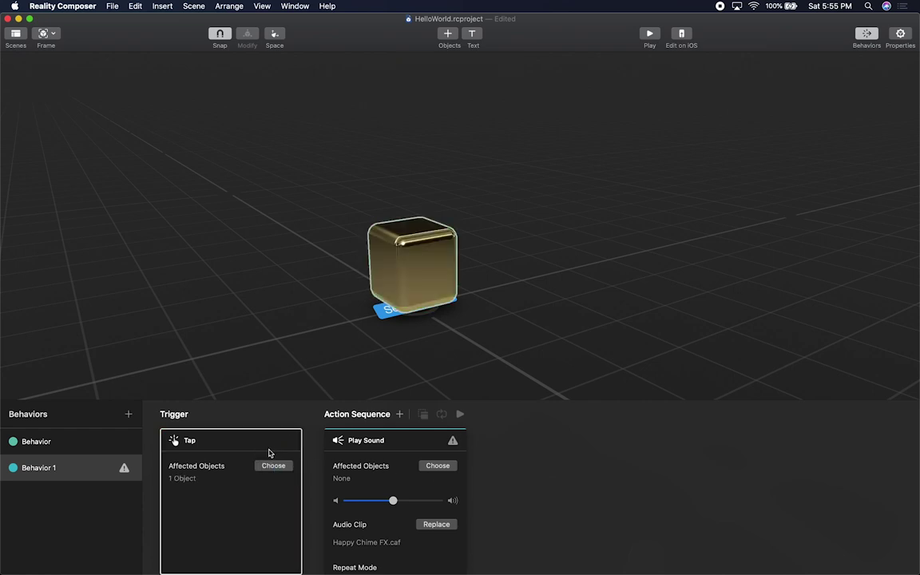
right_click(196, 480)
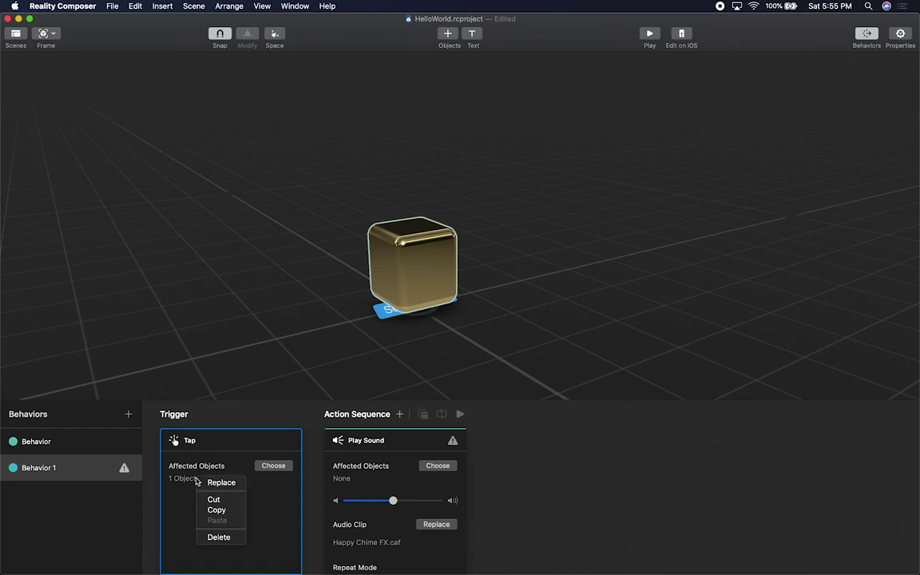
click(196, 480)
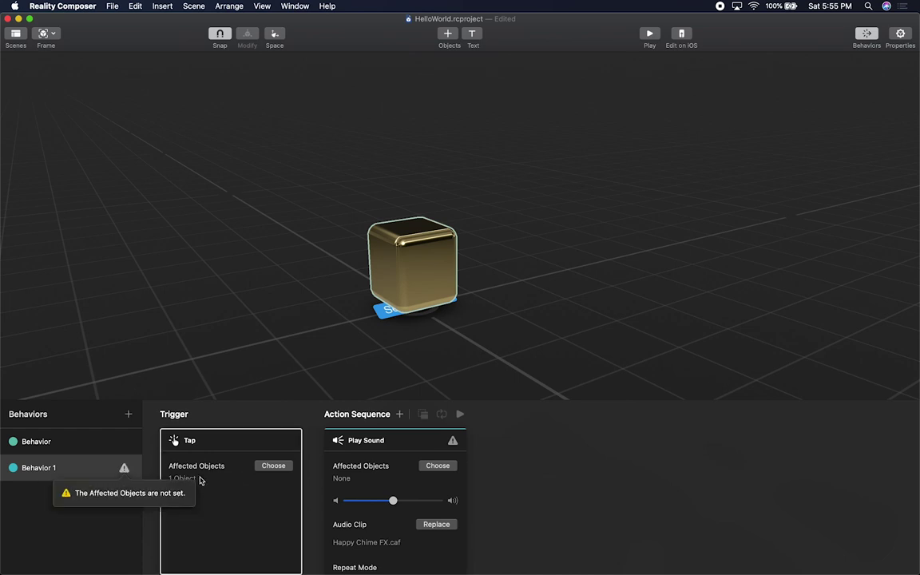
click(271, 466)
click(274, 468)
click(274, 467)
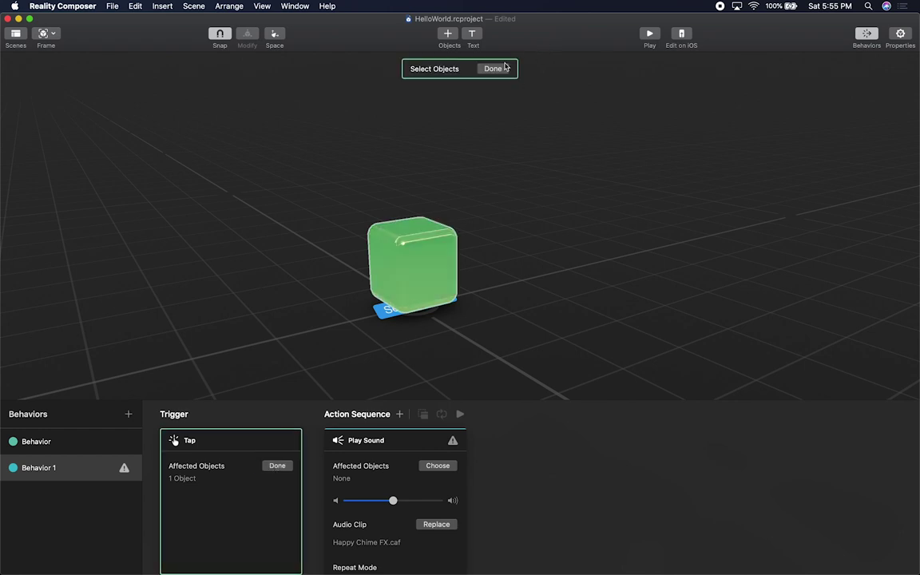
click(413, 239)
click(415, 242)
click(492, 68)
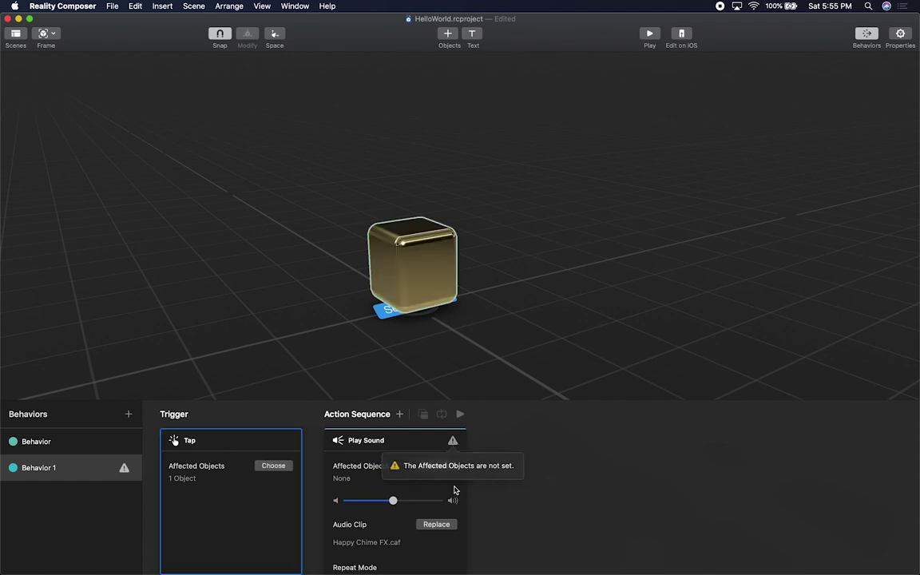
- Leave the Play Sound action's object selection empty and delete that action from Behavior 1's sequence
click(437, 465)
scroll(413, 534, down, 1)
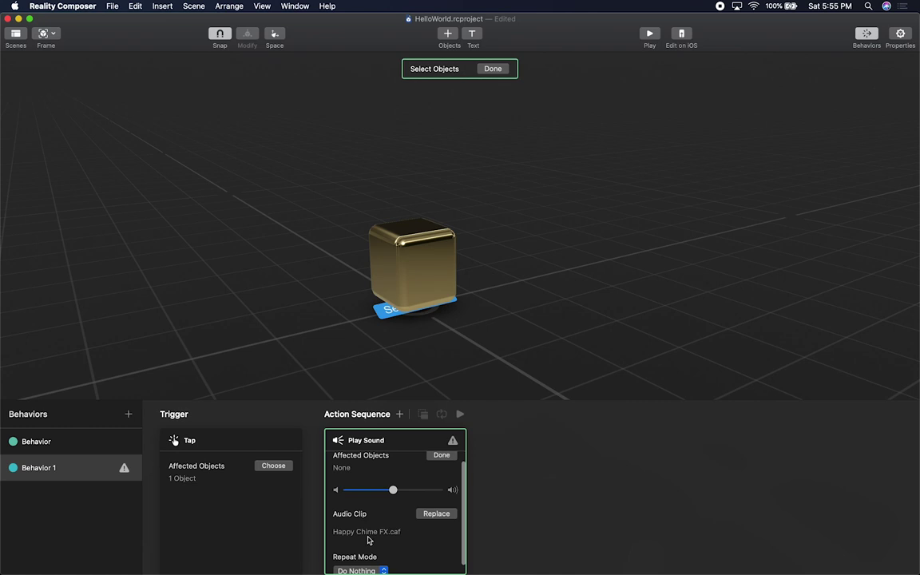
click(447, 454)
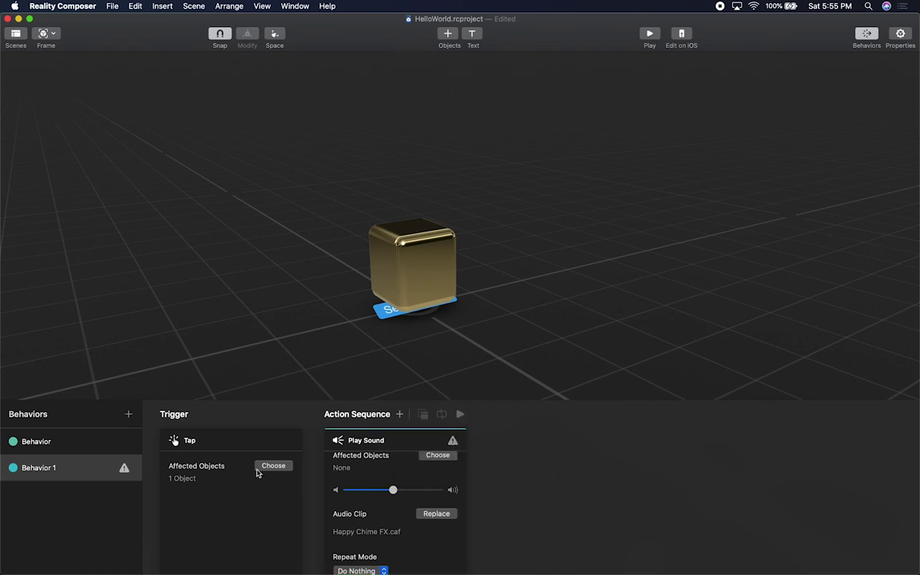
right_click(409, 433)
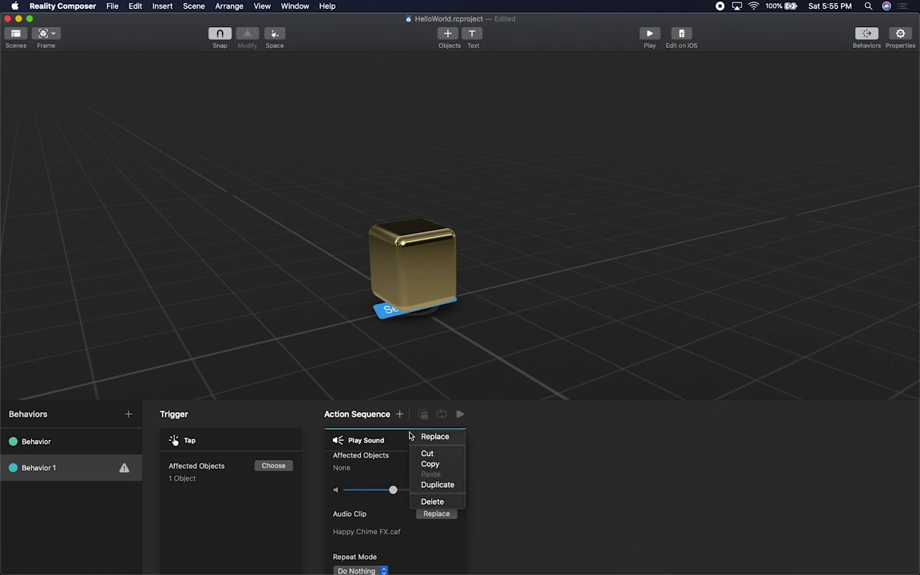
click(429, 501)
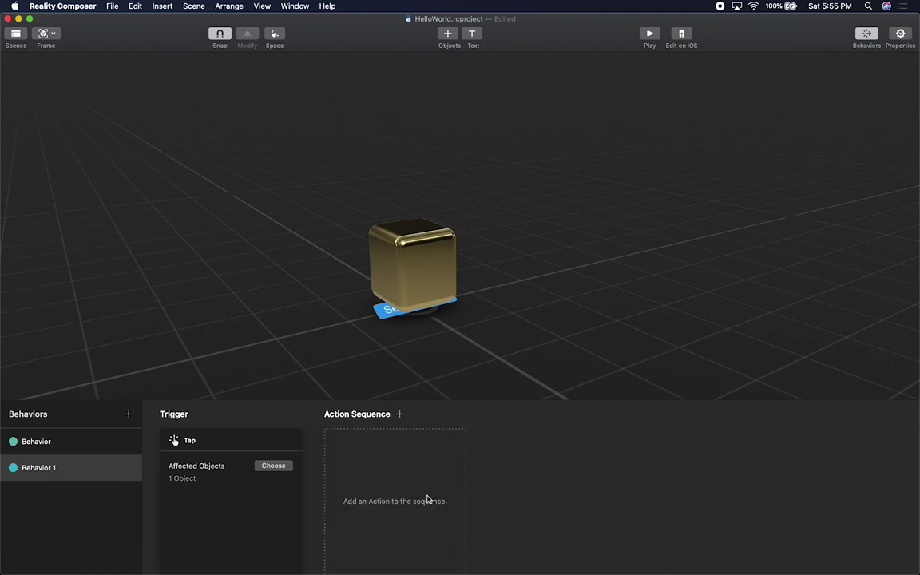
- Add a Play Sound action to Behavior 1's sequence and set the cube as its affected object
click(399, 415)
scroll(414, 357, down, 10)
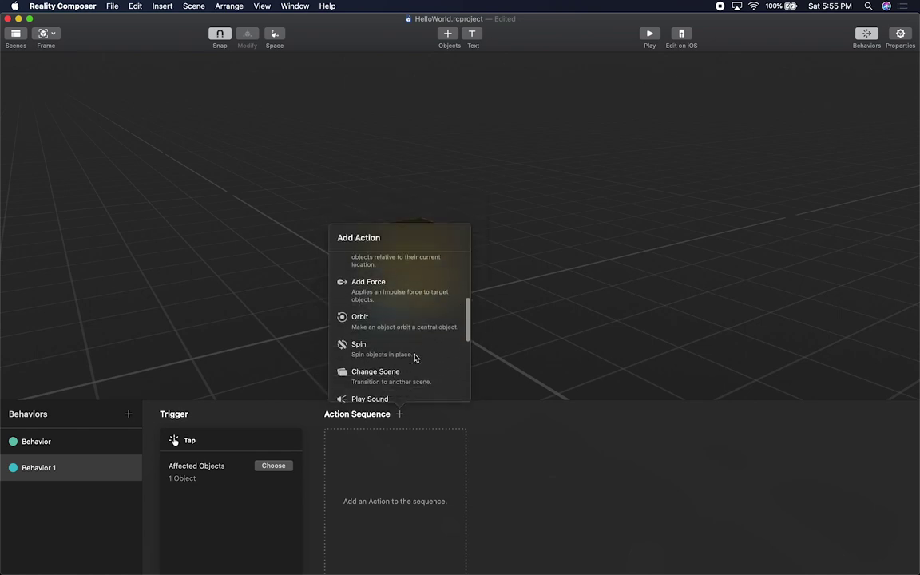
click(400, 334)
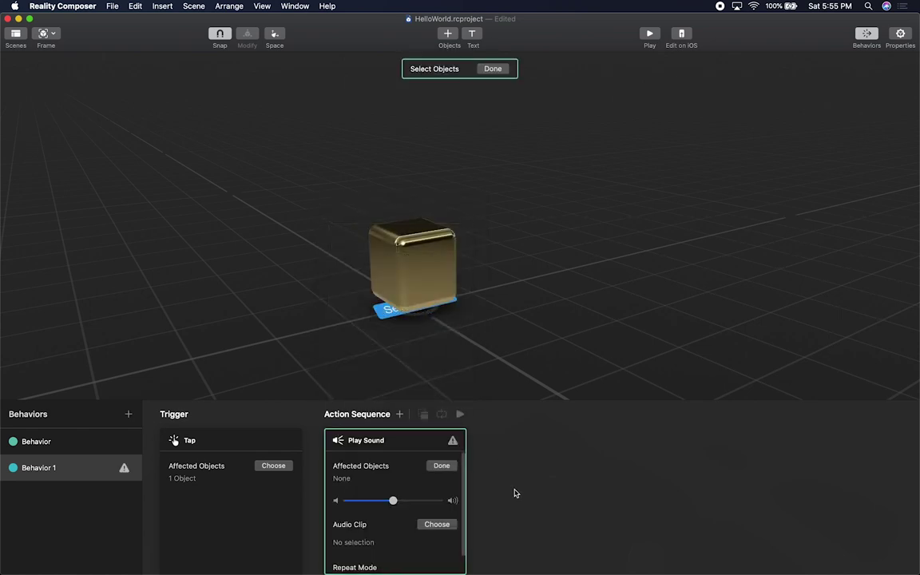
click(439, 466)
click(438, 467)
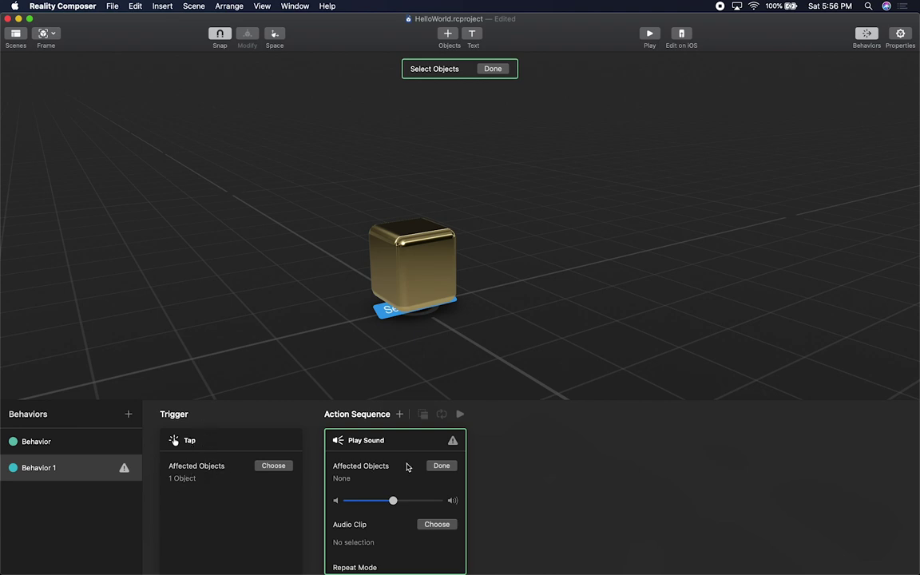
click(429, 268)
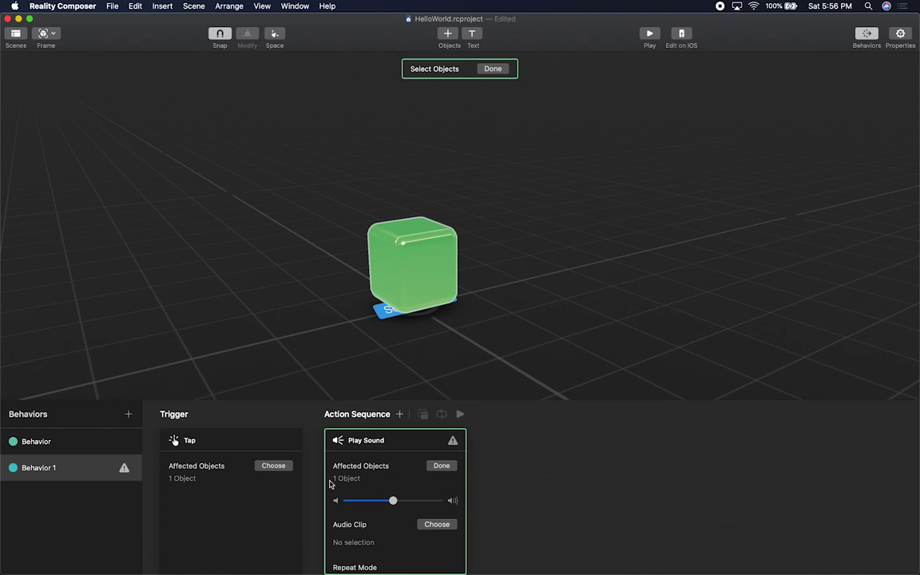
click(493, 68)
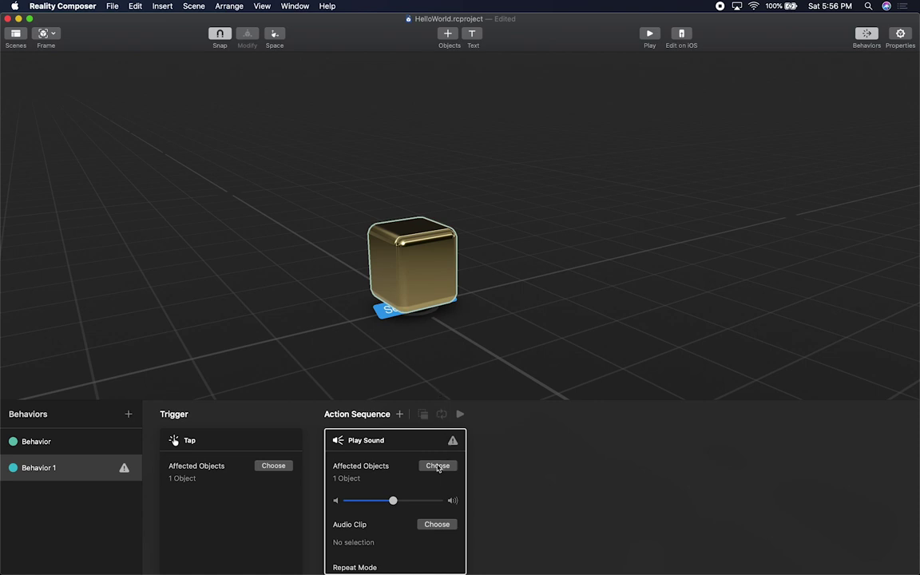
- Start downloading the Ambience sounds from the Play Sound action's audio clip library and close the library
scroll(445, 517, down, 1)
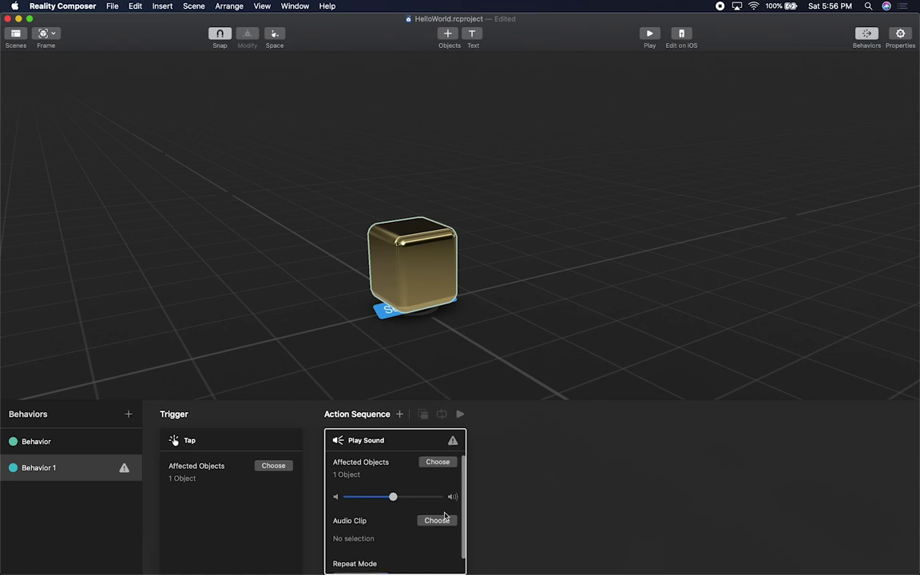
click(435, 522)
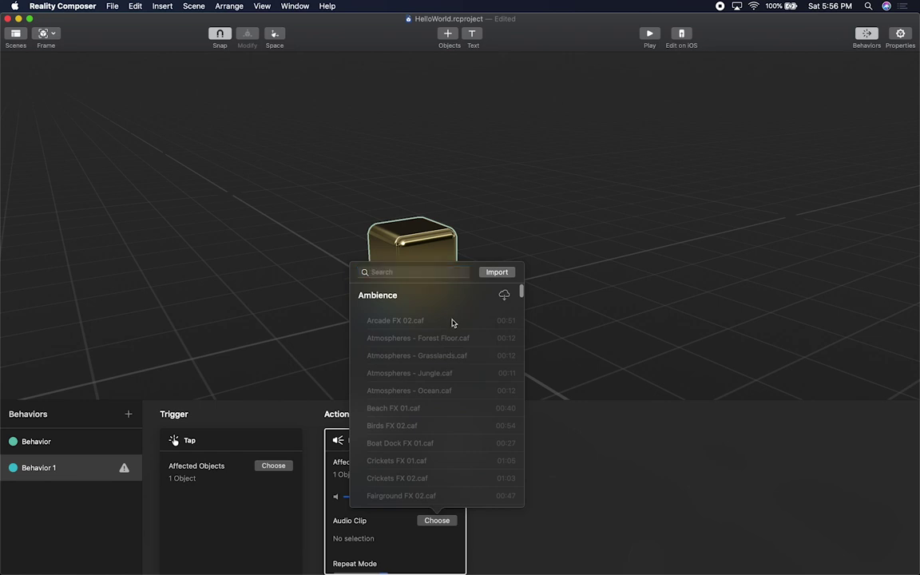
click(504, 295)
click(550, 465)
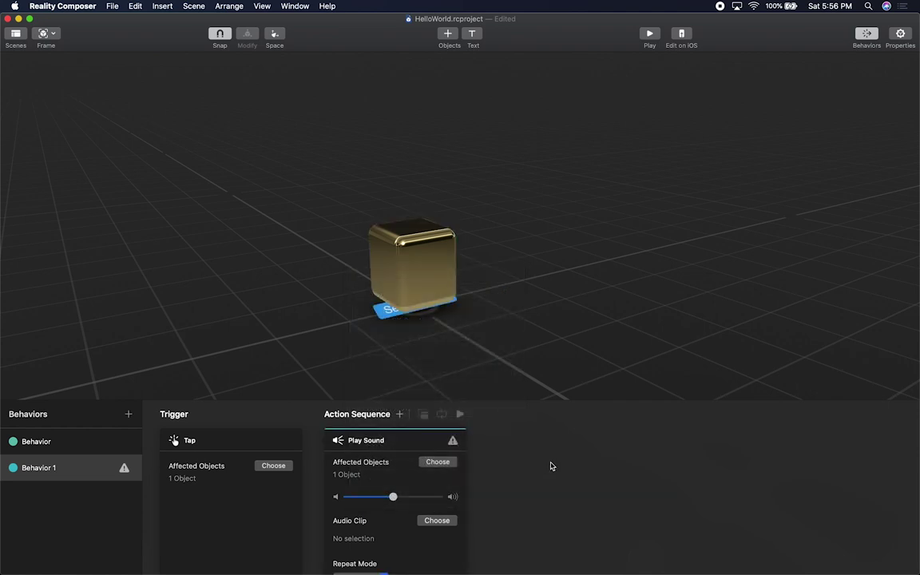
- Set Dog Bark 04.caf as the audio clip of Behavior 1's Play Sound action
scroll(437, 471, up, 1)
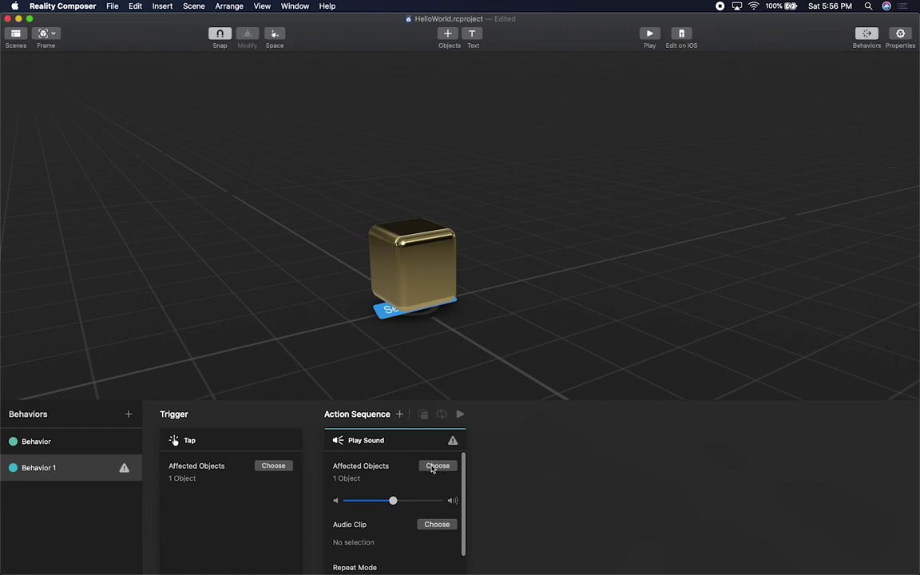
mouse_move(454, 440)
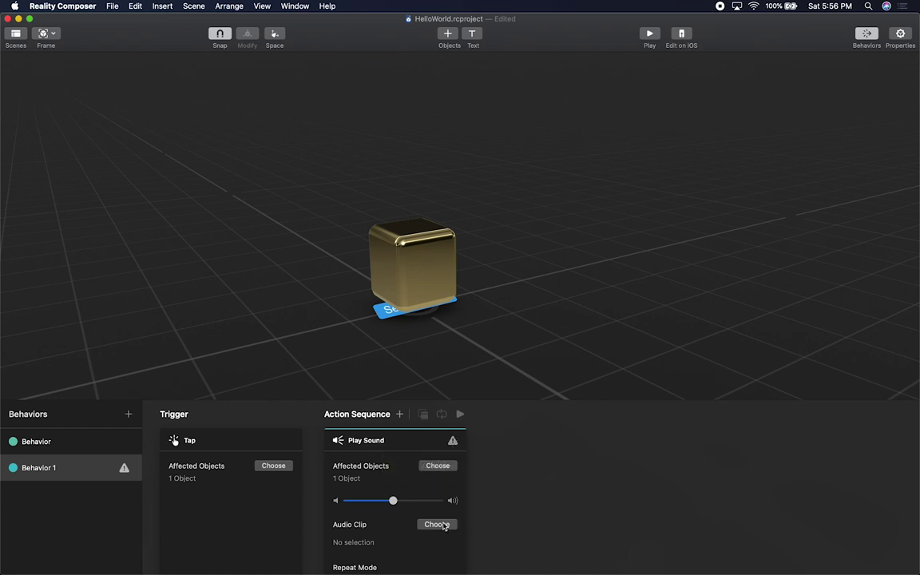
scroll(476, 376, down, 5)
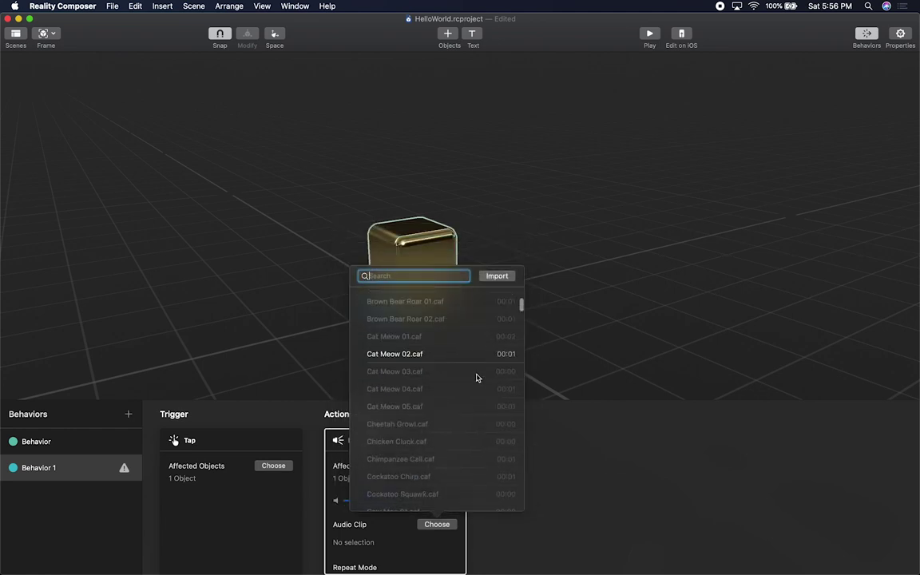
scroll(477, 376, up, 4)
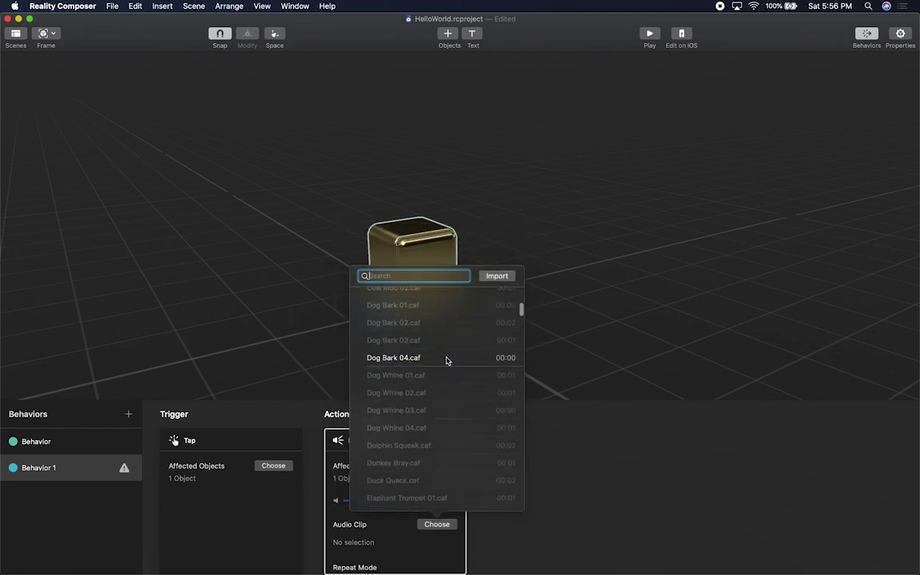
click(446, 360)
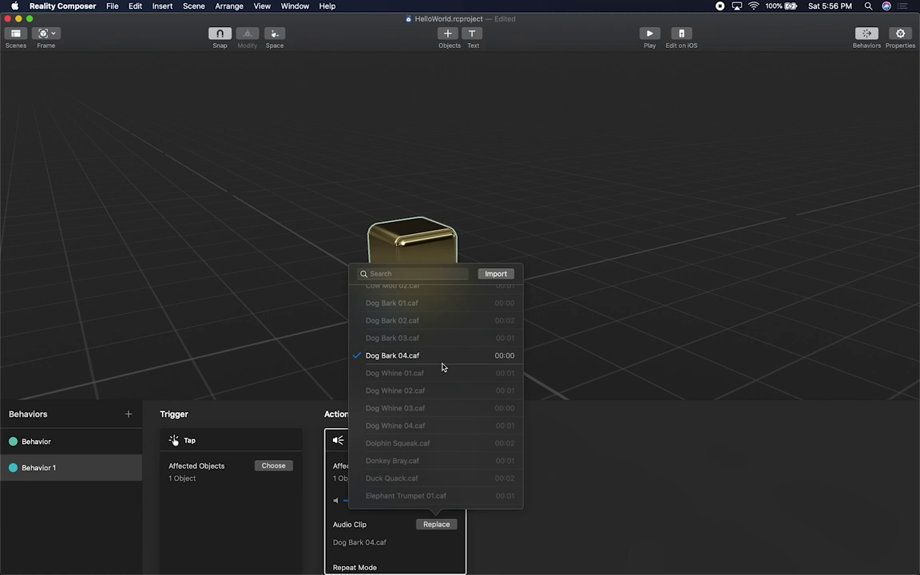
click(578, 481)
scroll(405, 495, down, 2)
- Preview the Play Sound action and its sequence, then play the scene, tap the cube to test both behaviors and stop playback
click(453, 440)
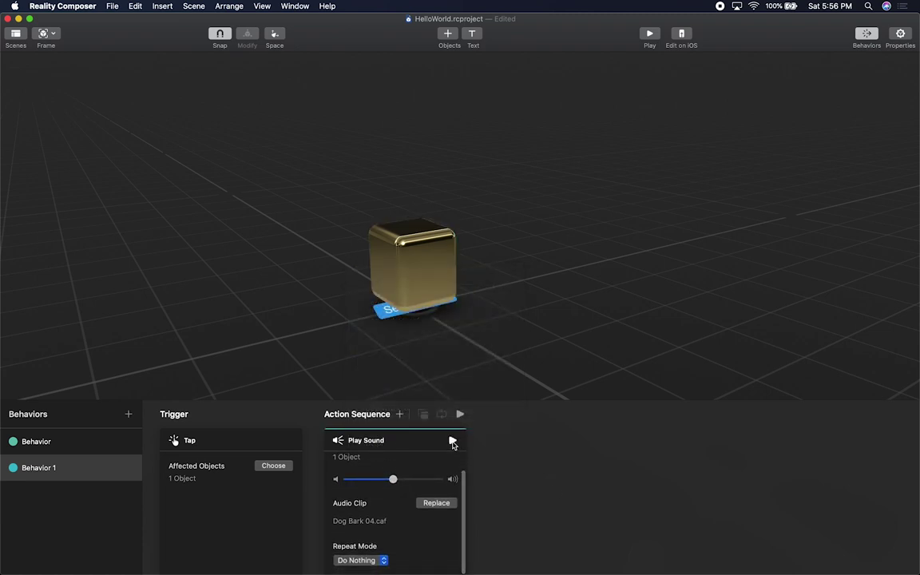
click(460, 413)
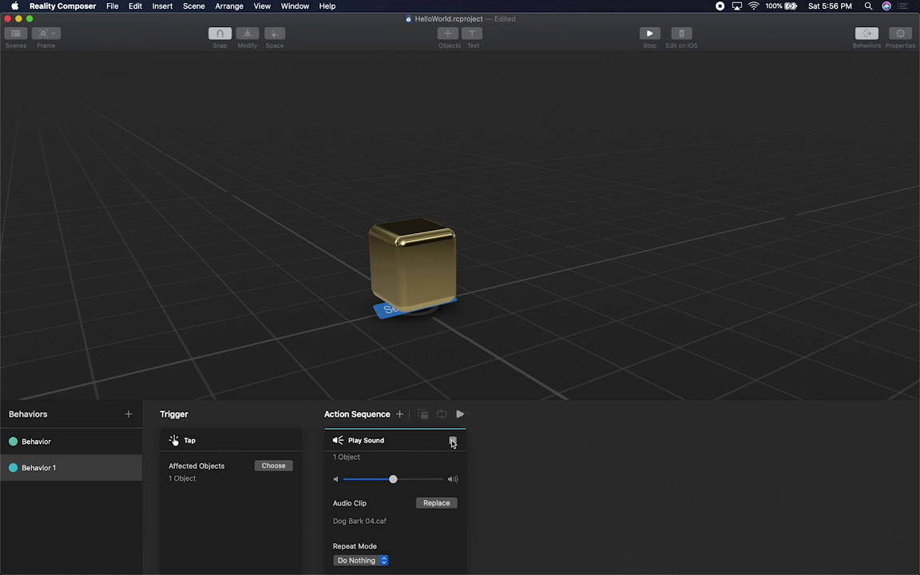
click(649, 33)
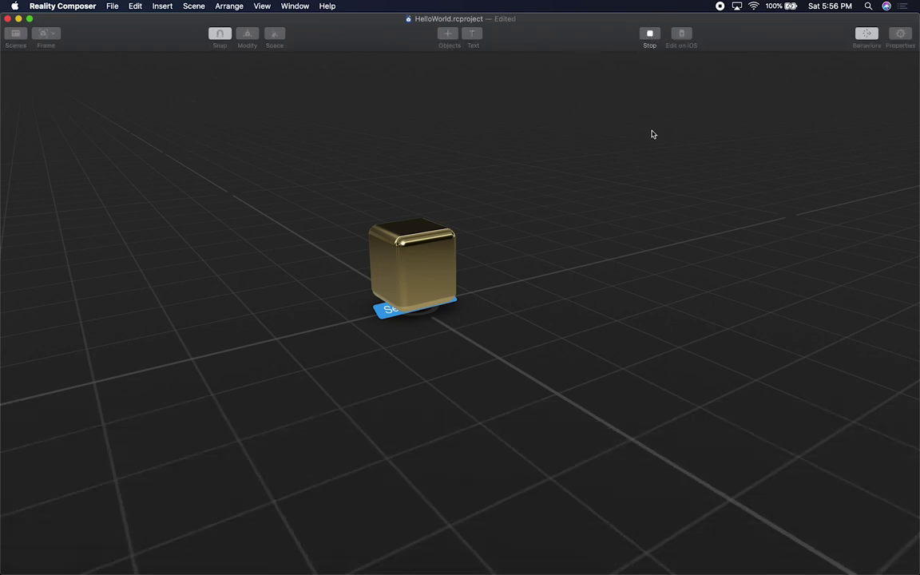
click(383, 254)
click(415, 257)
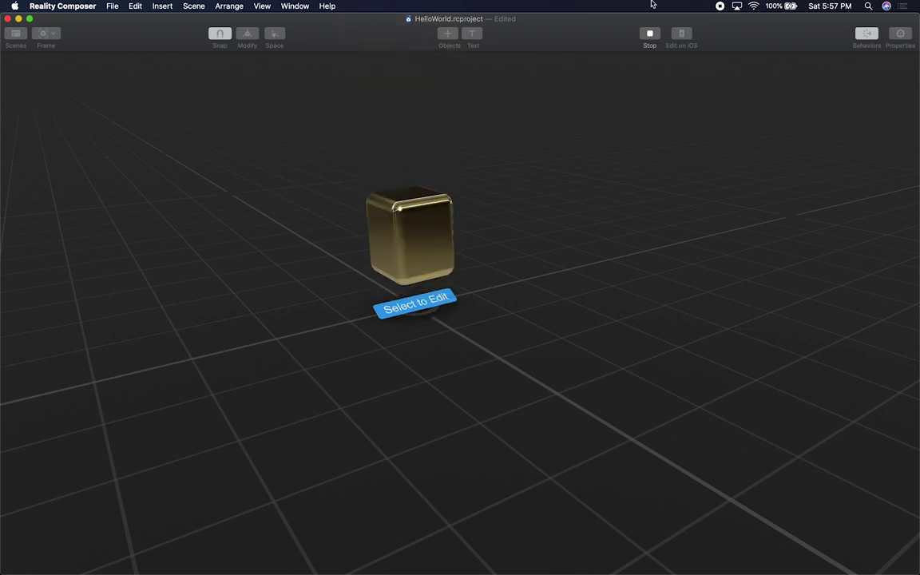
click(649, 33)
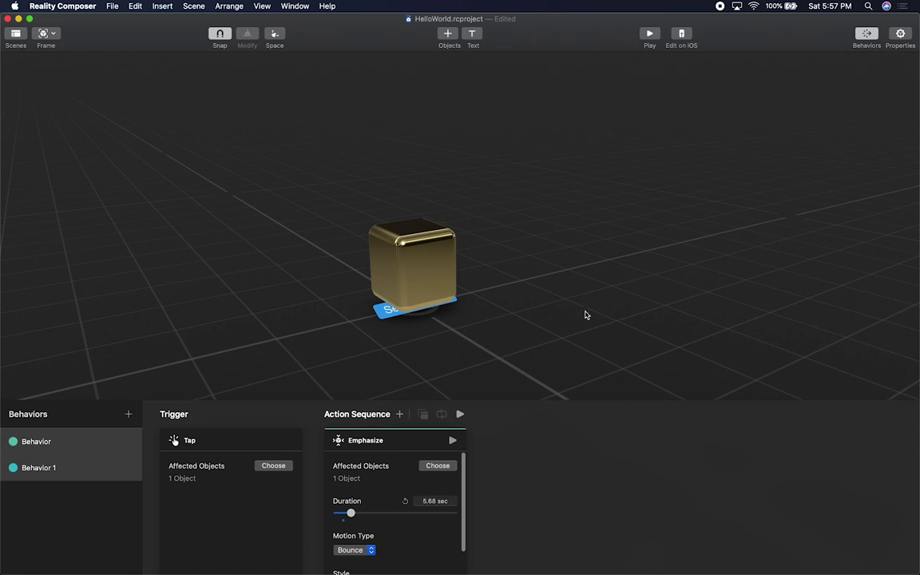
- Rename the first behavior, which bounces the cube, as TapAndBounce
click(46, 445)
right_click(49, 445)
click(34, 452)
right_click(45, 473)
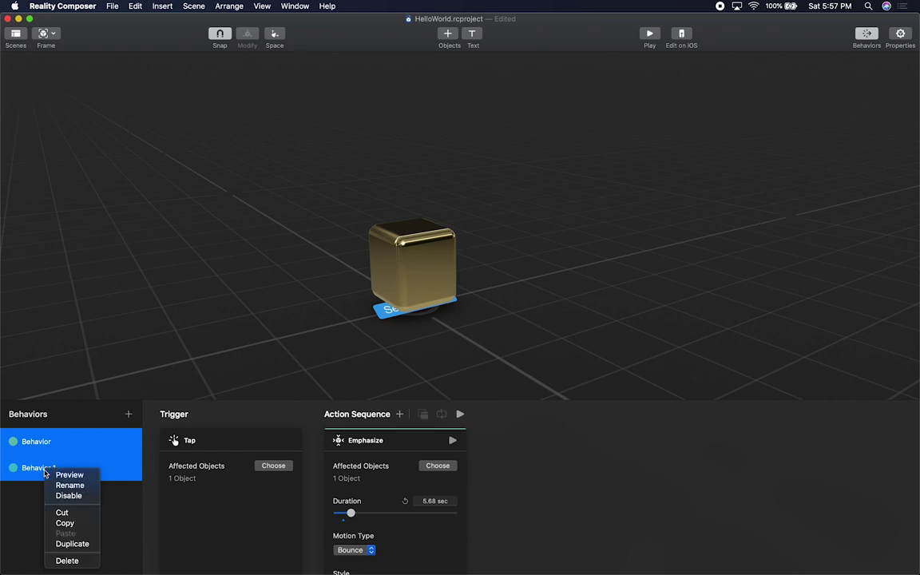
click(64, 485)
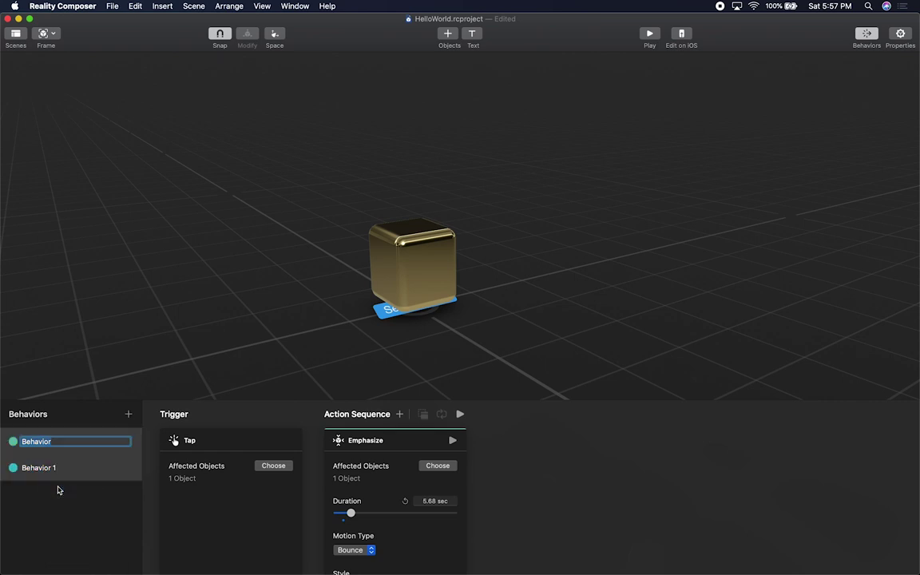
text(TapAndBounce)
key(Return)
- Rename Behavior 1 as TapAndPlaySound
right_click(48, 470)
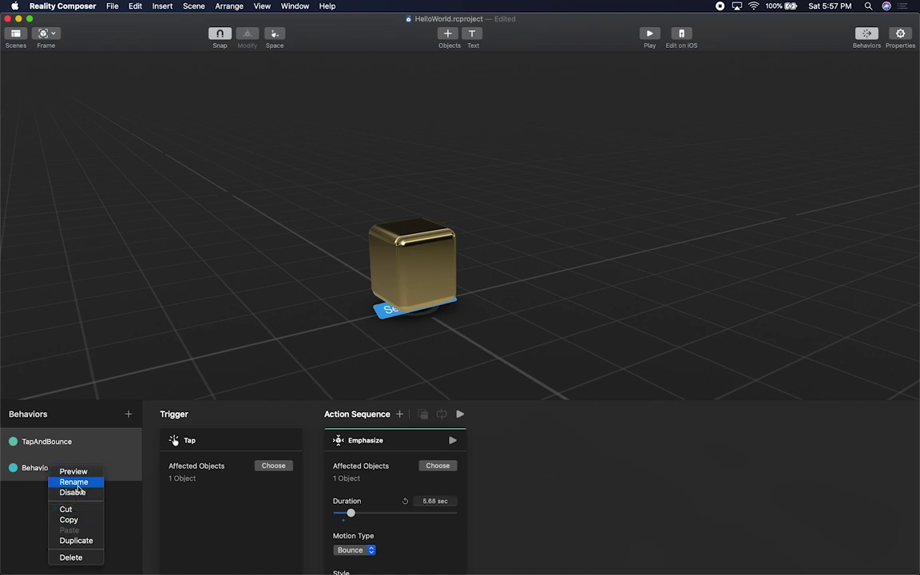
click(74, 482)
text(T)
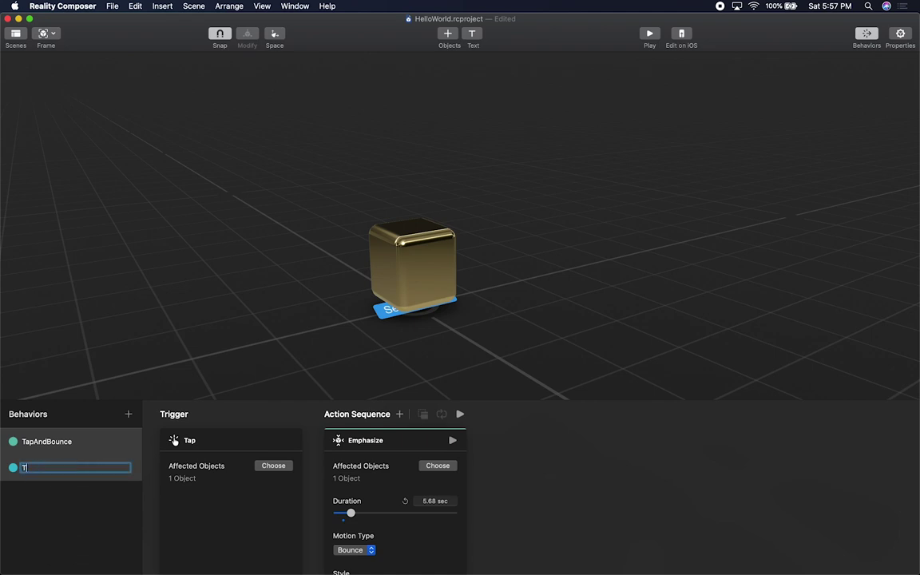
text(apAndBou)
text(TapAndPlaySound)
key(Return)
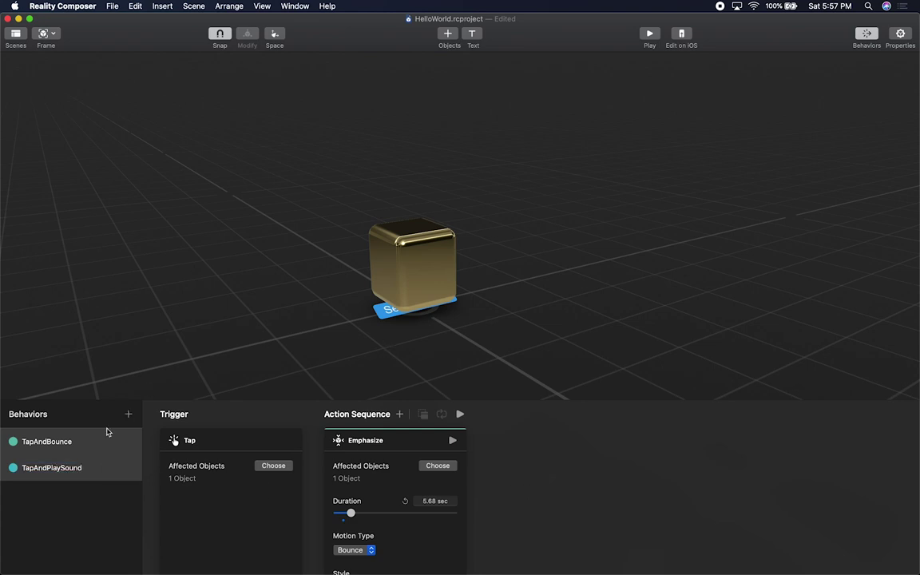
click(128, 413)
scroll(148, 383, down, 2)
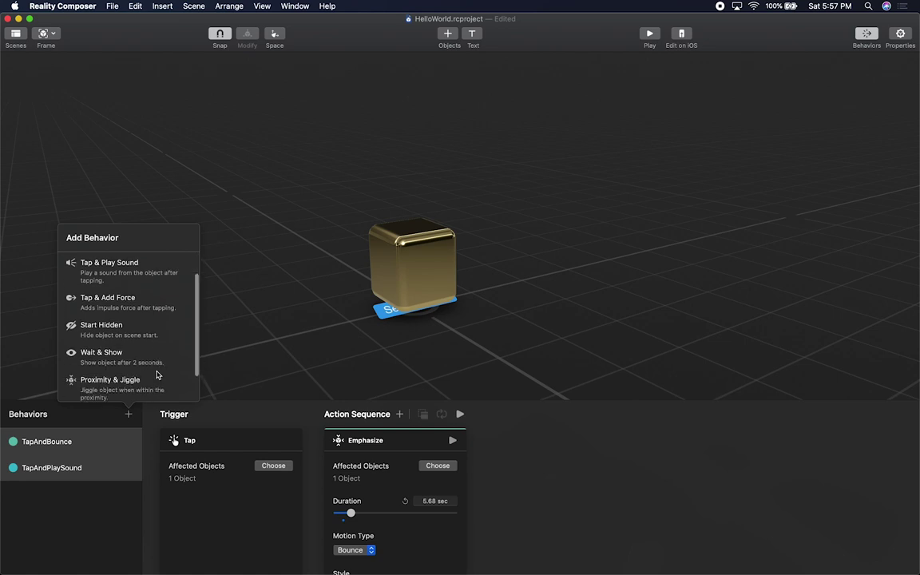
click(327, 209)
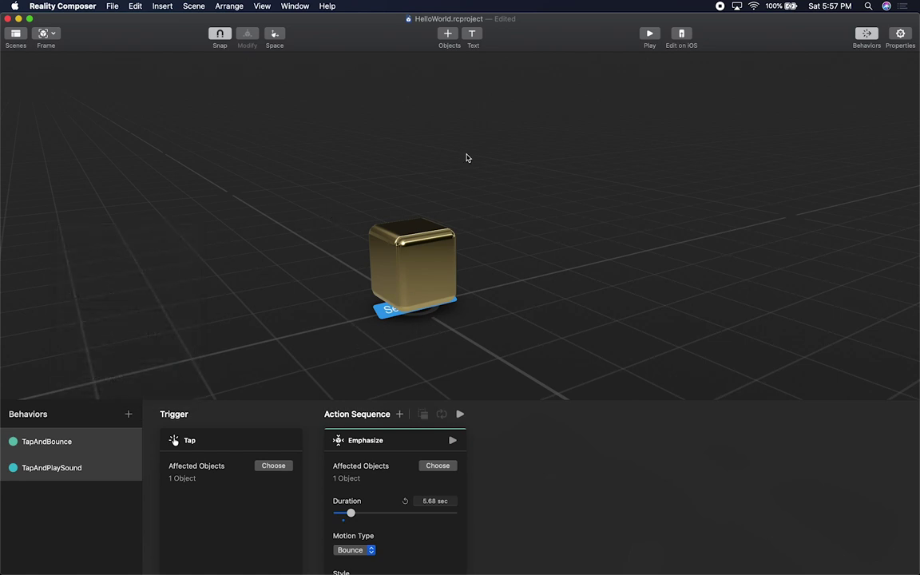
- Add a text object to the scene and raise it above the cube to a Y position of about 19.22 cm
click(472, 36)
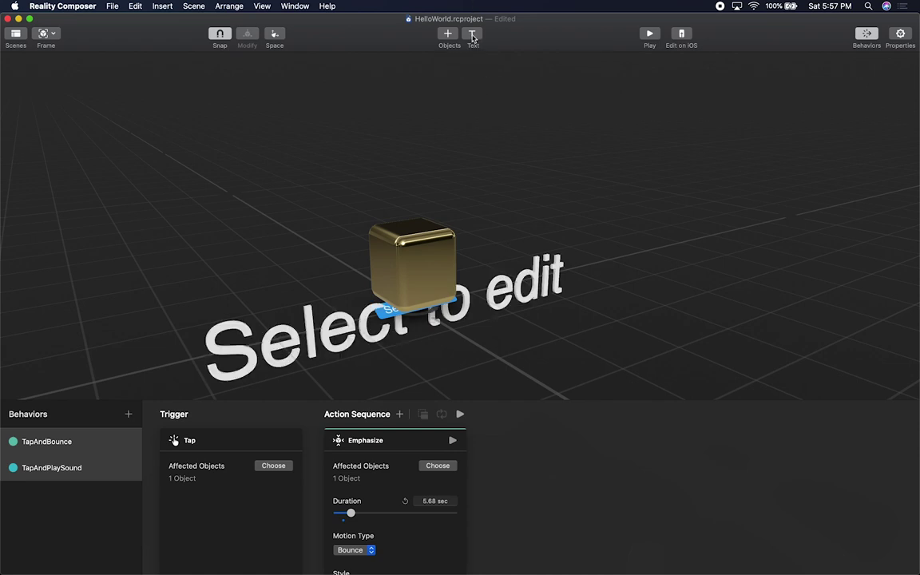
click(324, 344)
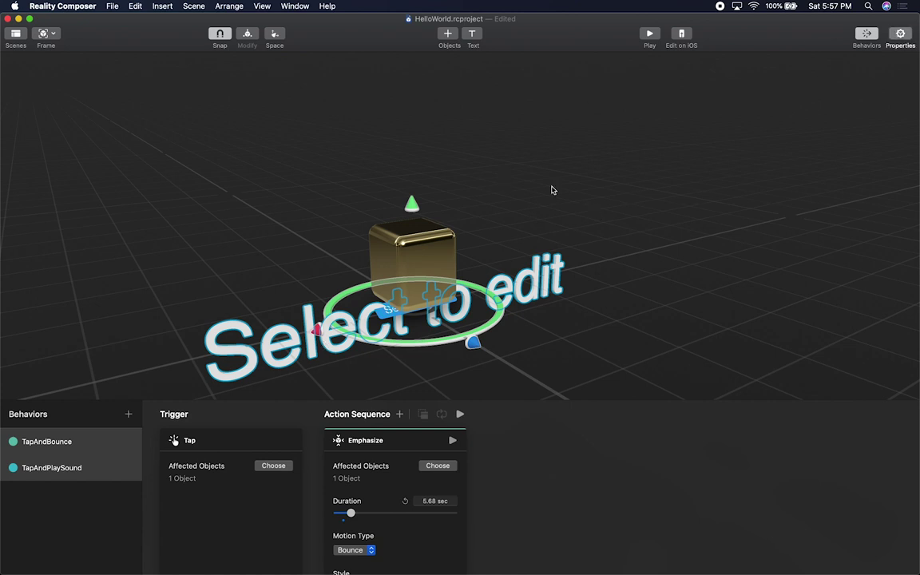
drag(412, 205, 421, 52)
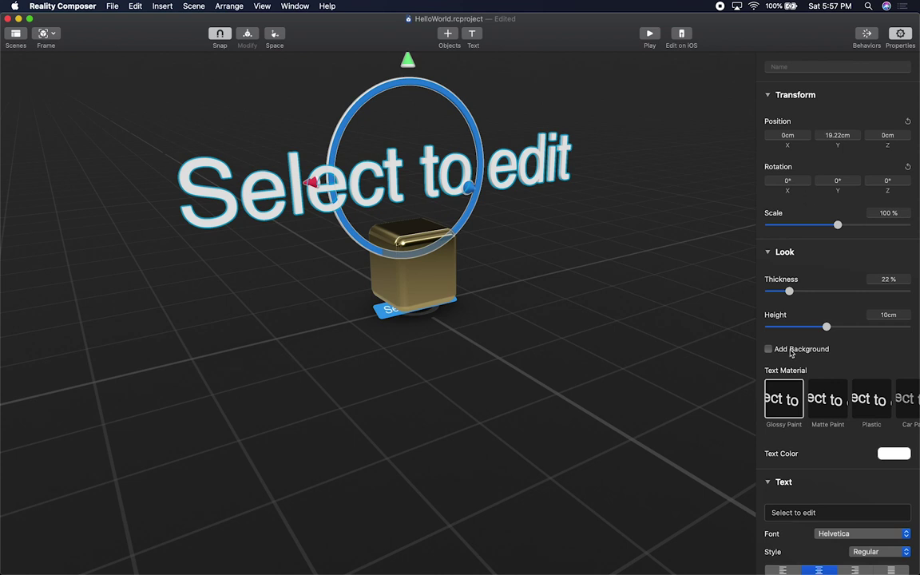
- Change the new text object's wording to HELLO WORLD
triple_click(808, 515)
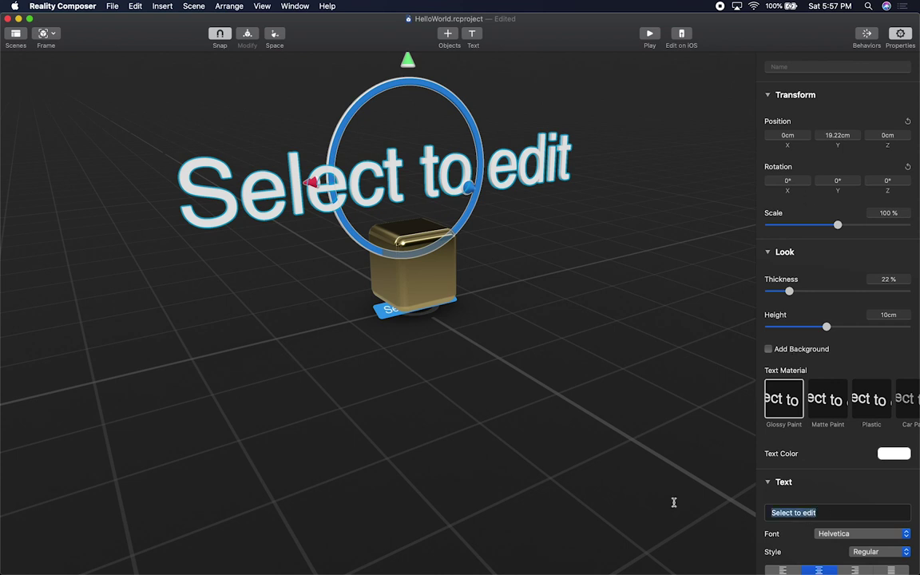
text(HELLO WORLD)
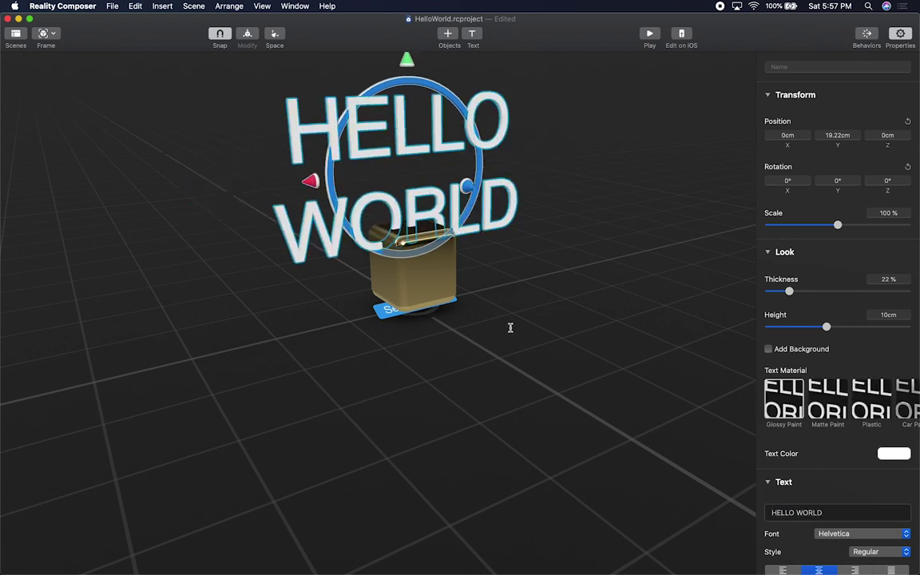
mouse_move(310, 180)
mouse_down()
mouse_move(296, 184)
mouse_move(306, 182)
mouse_up()
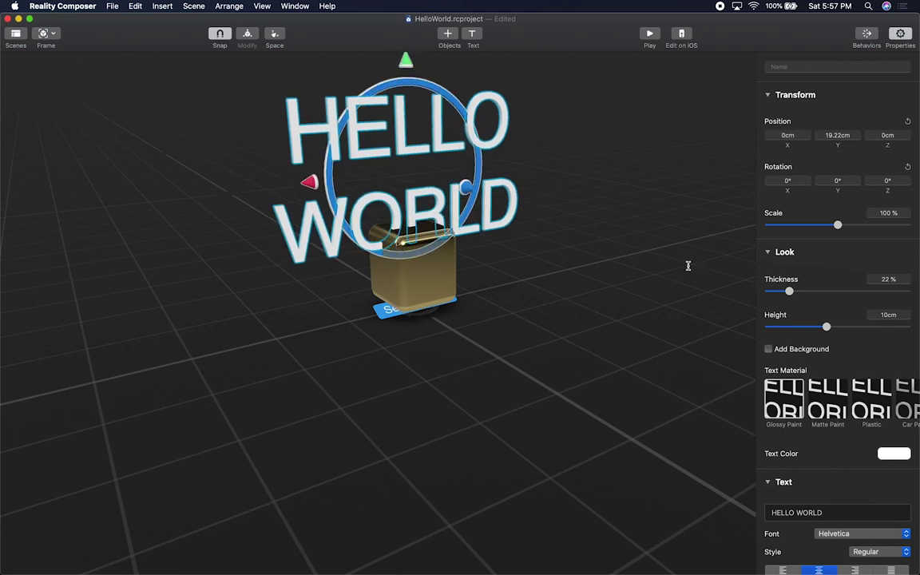
- Set the HELLO WORLD text's height to about 5.56 cm, thickness to about 51% and scale to about 102.7%
drag(825, 327, 812, 329)
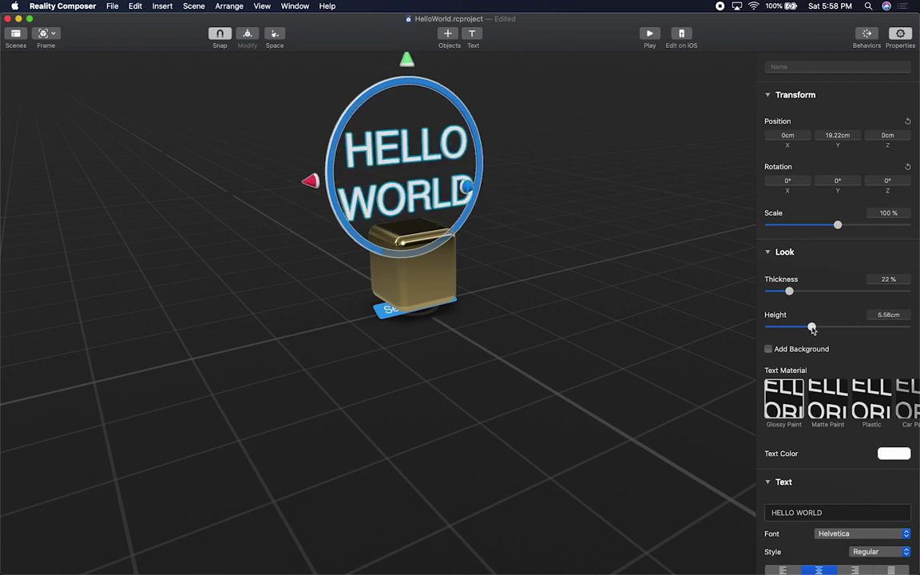
drag(789, 292, 816, 295)
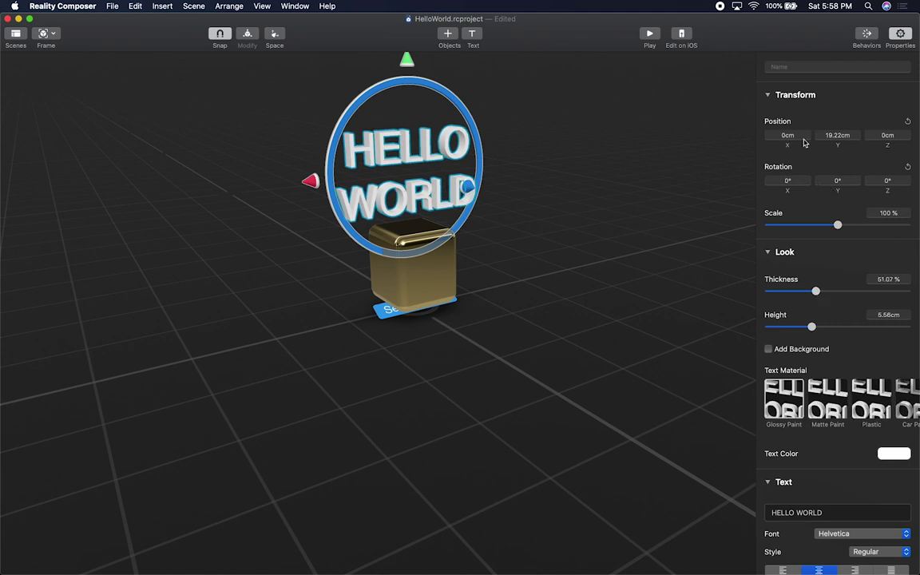
mouse_move(835, 224)
mouse_down()
mouse_move(825, 224)
mouse_move(855, 225)
mouse_move(838, 225)
mouse_up()
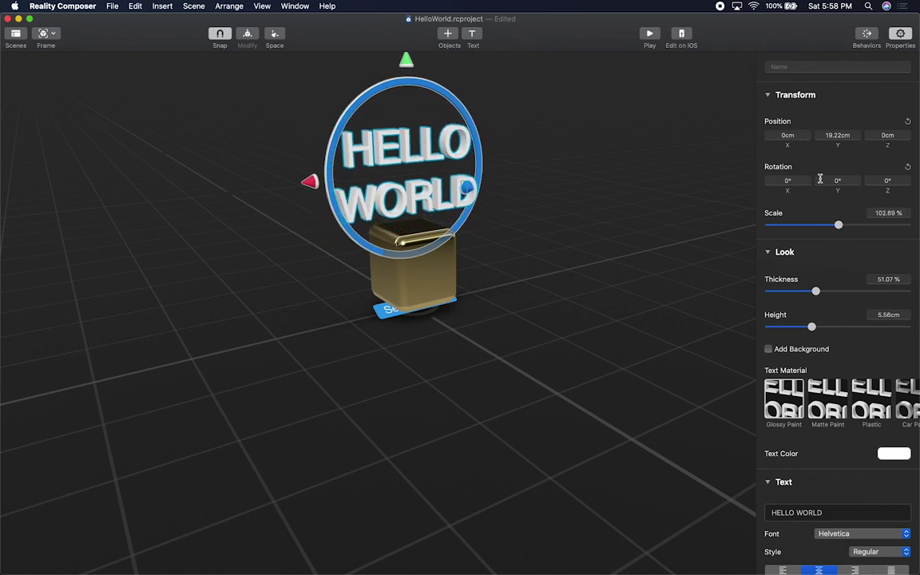
- Rotate the HELLO WORLD text 10° about the Y axis and check it from the front
click(821, 181)
text(10)
key(Return)
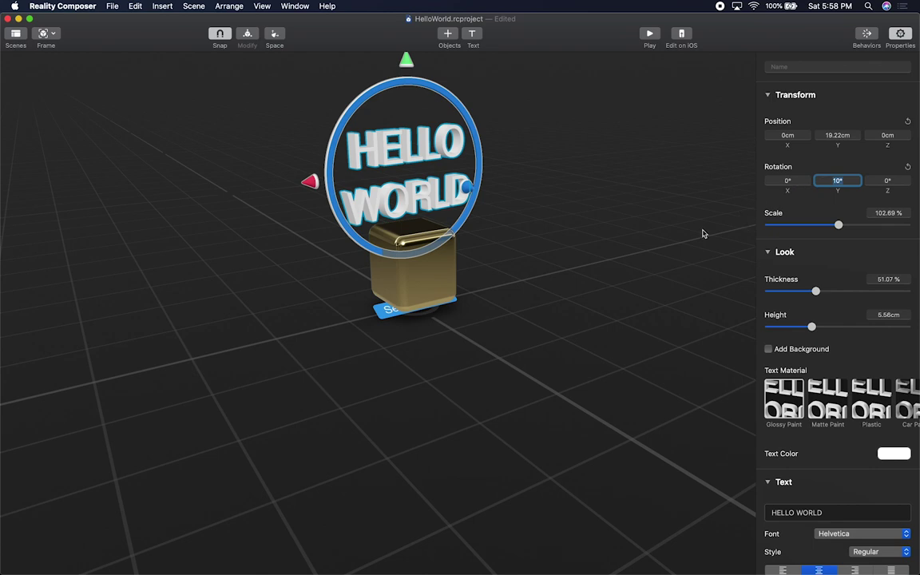
drag(550, 328, 491, 343)
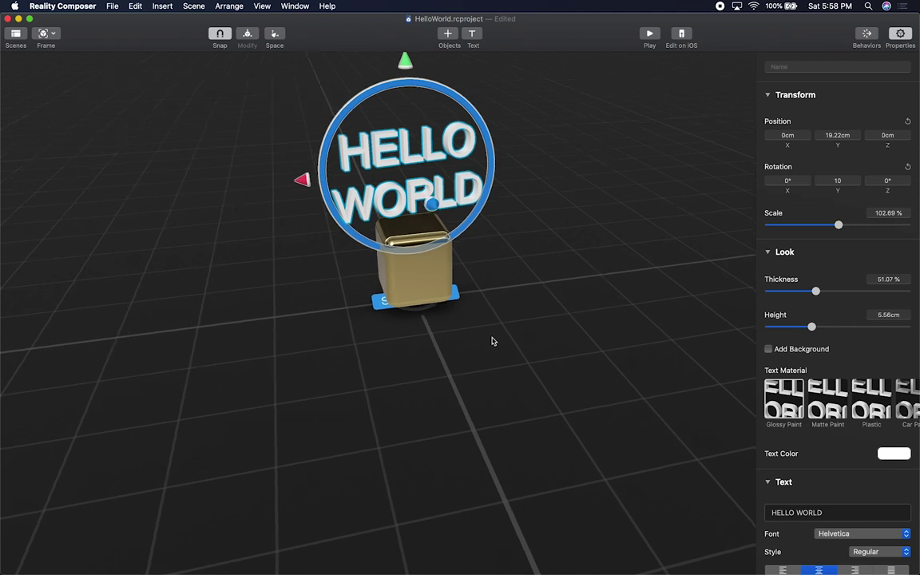
drag(507, 314, 492, 364)
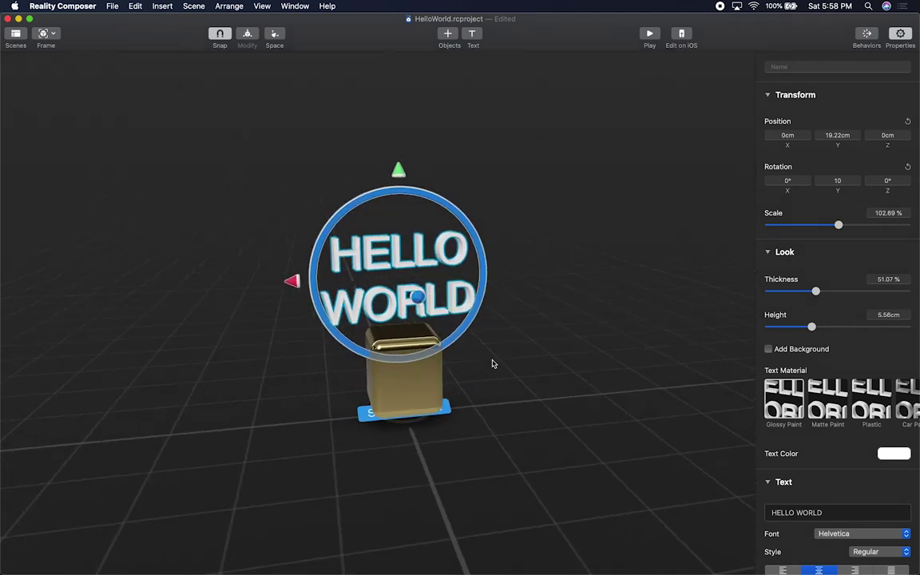
- Try several paint, plastic and metal materials on the HELLO WORLD text, including Aluminum and Gold, and apply Bronze
scroll(820, 452, down, 1)
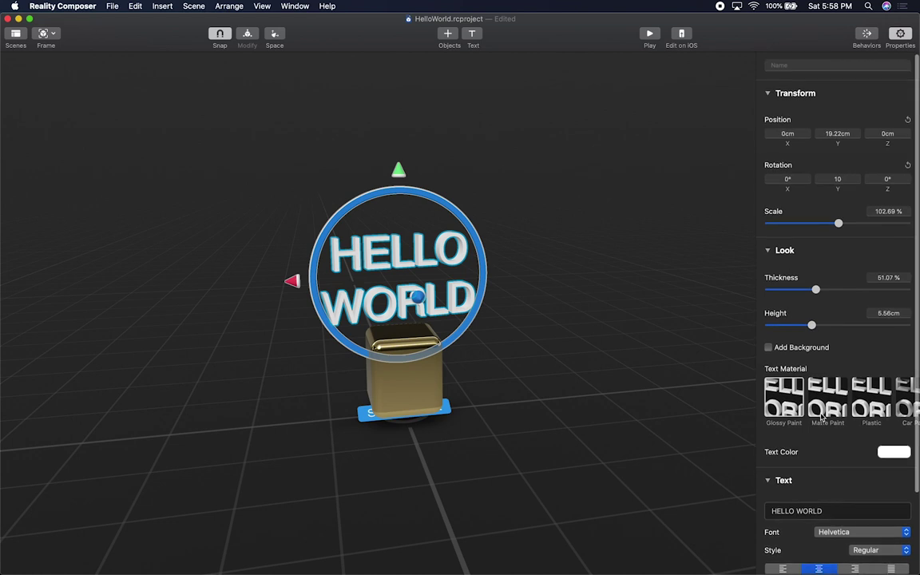
click(826, 409)
click(868, 393)
click(898, 397)
scroll(898, 397, right, 5)
click(886, 397)
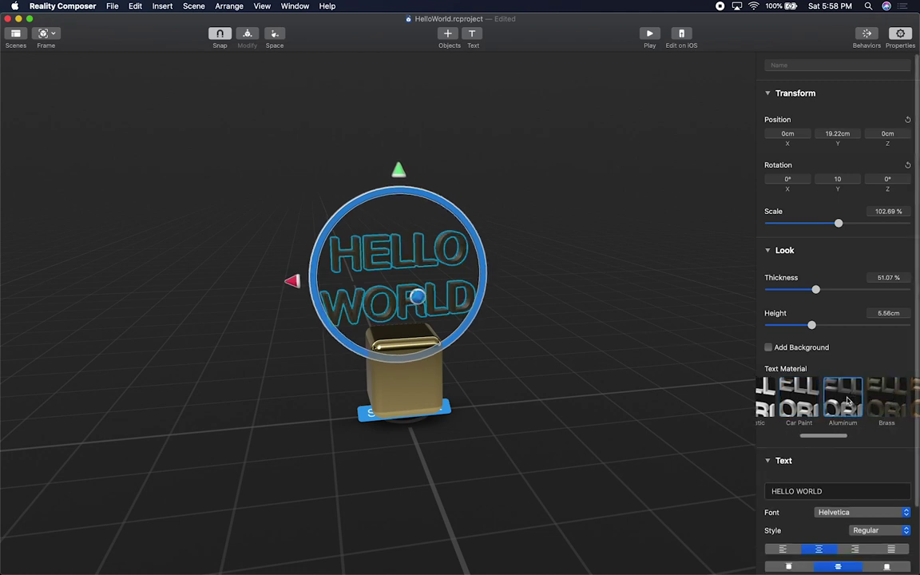
click(848, 402)
scroll(862, 399, right, 2)
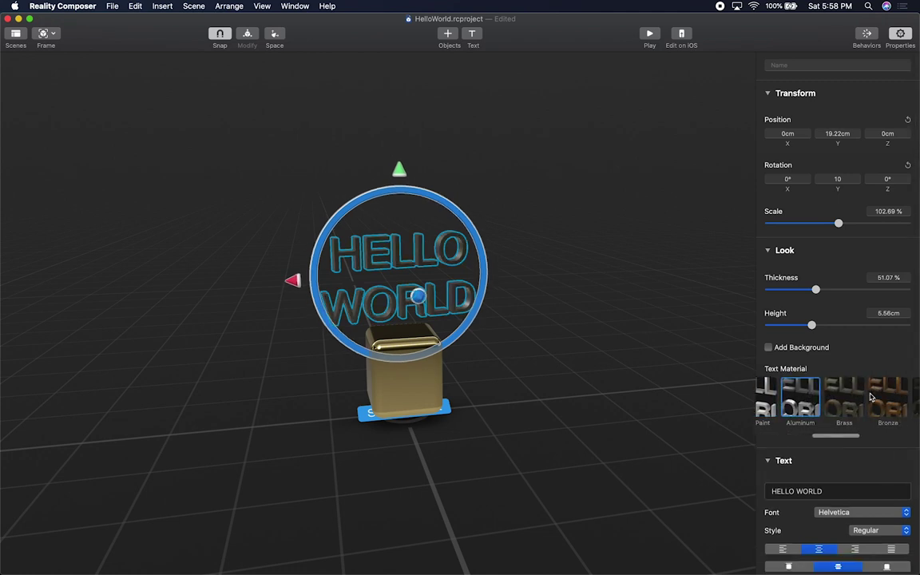
click(885, 395)
scroll(881, 391, right, 2)
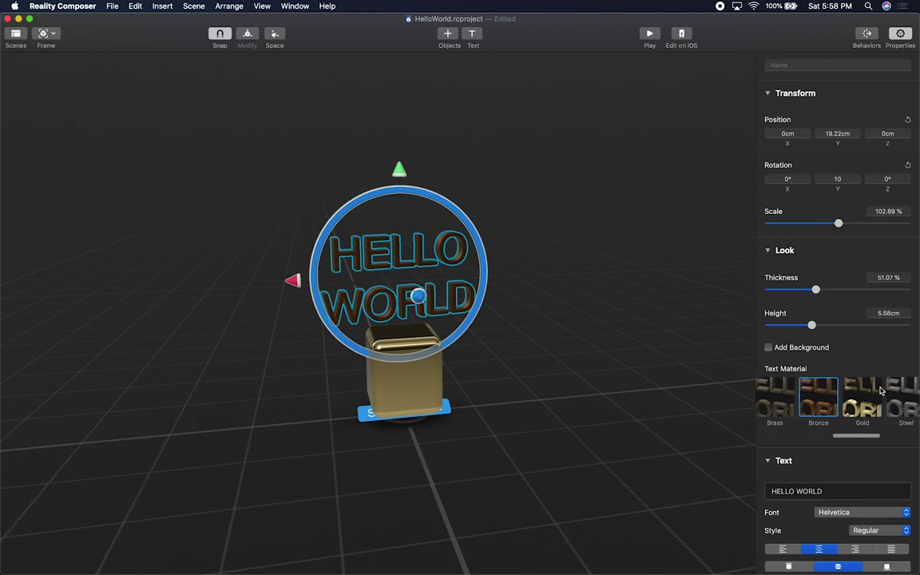
click(861, 397)
scroll(858, 397, right, 2)
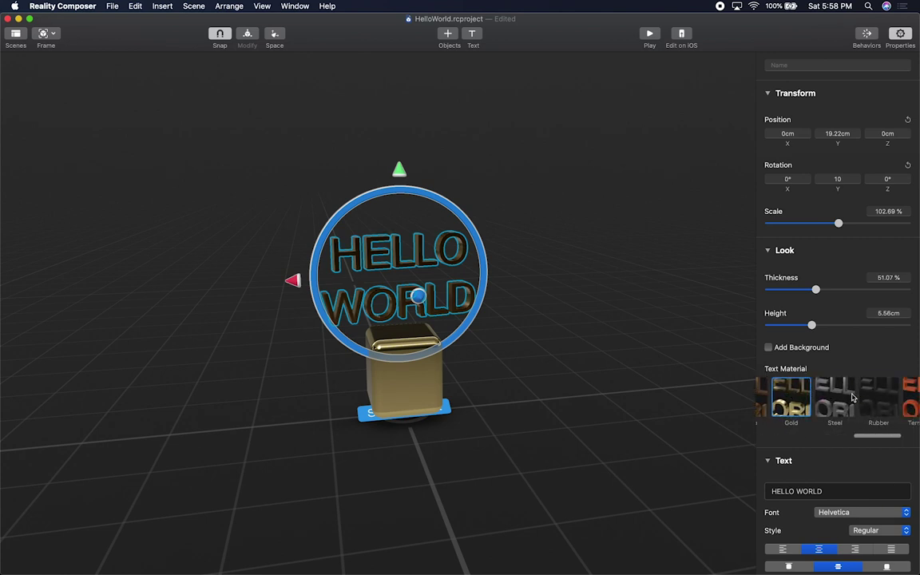
scroll(858, 396, left, 3)
click(835, 399)
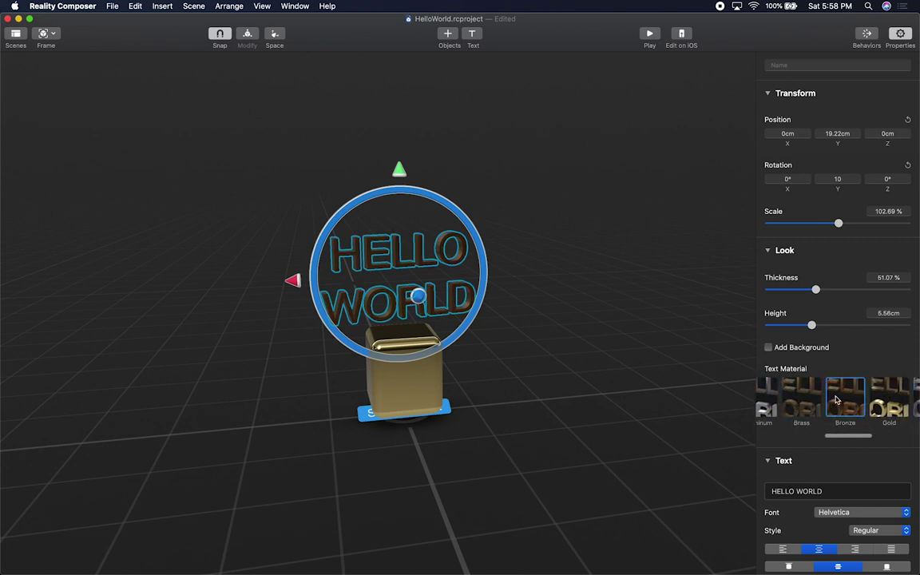
- Apply the Aluminum material to the HELLO WORLD text and check it from above
scroll(830, 399, left, 3)
click(809, 401)
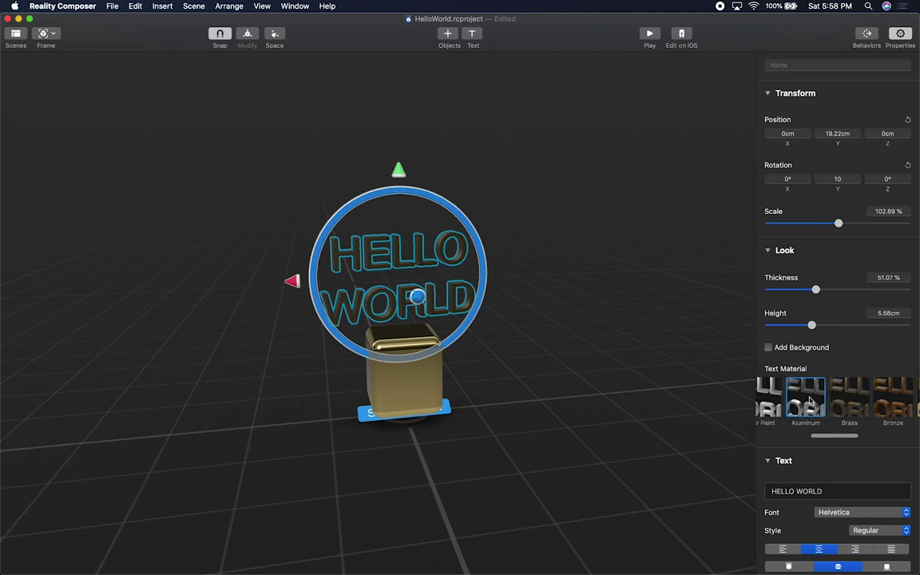
click(583, 387)
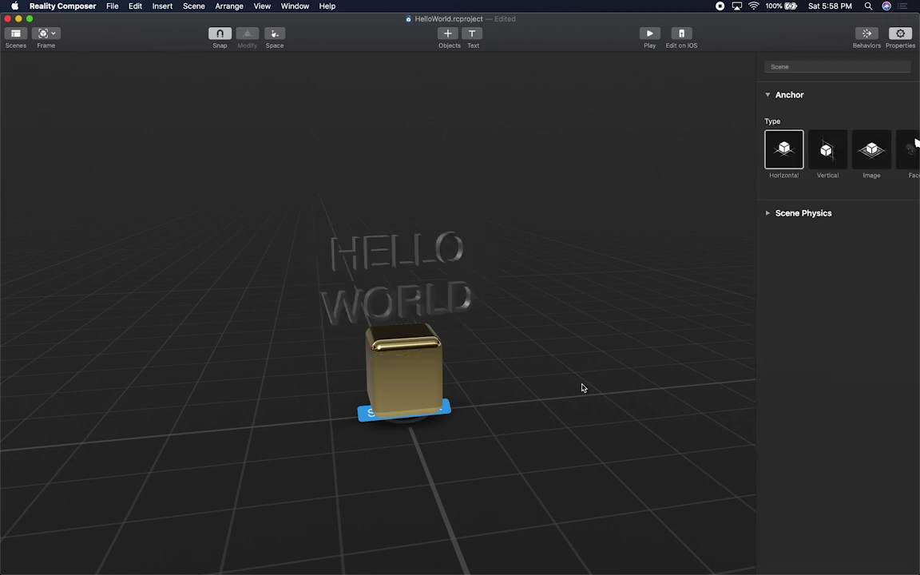
drag(561, 377, 468, 419)
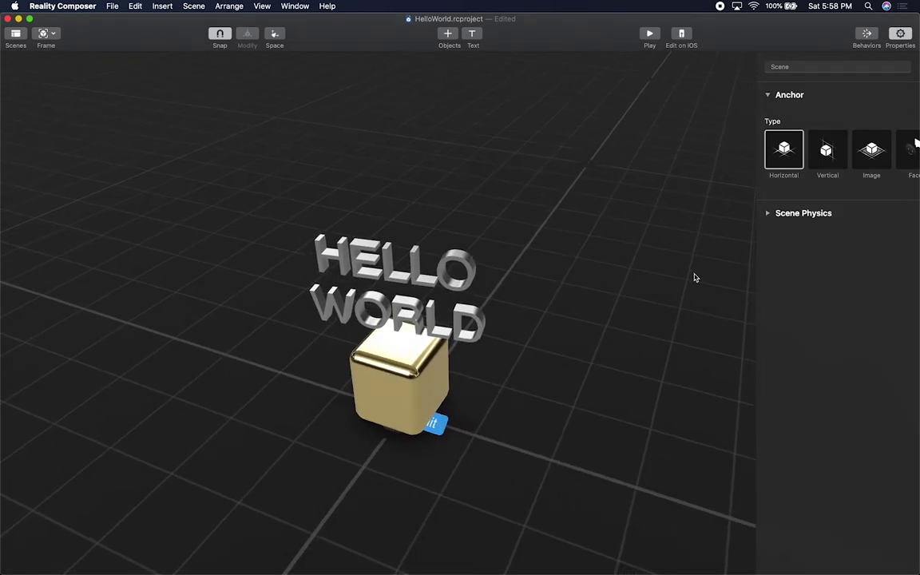
- Try the Galvji, Futura and Copperplate fonts on the HELLO WORLD text and settle on Arial Narrow
click(436, 289)
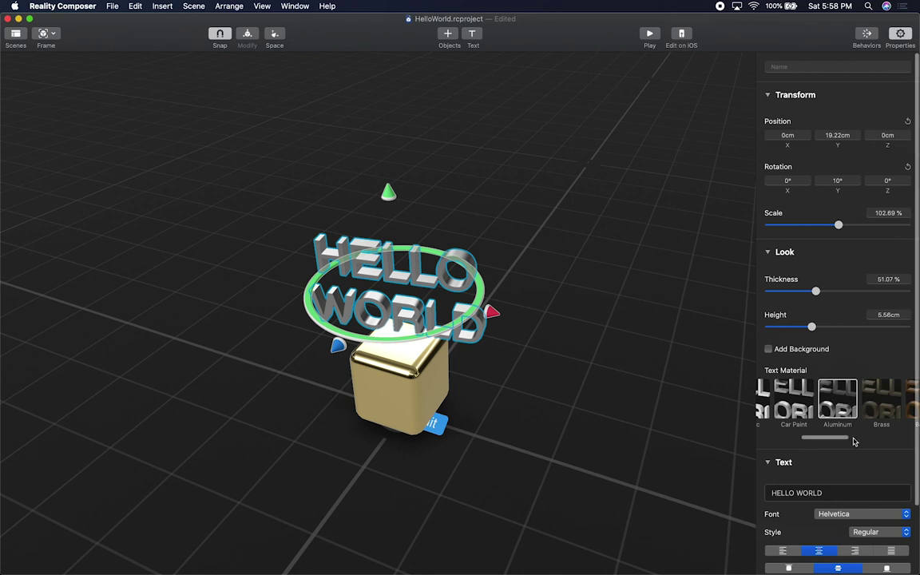
scroll(852, 441, down, 1)
scroll(852, 442, down, 2)
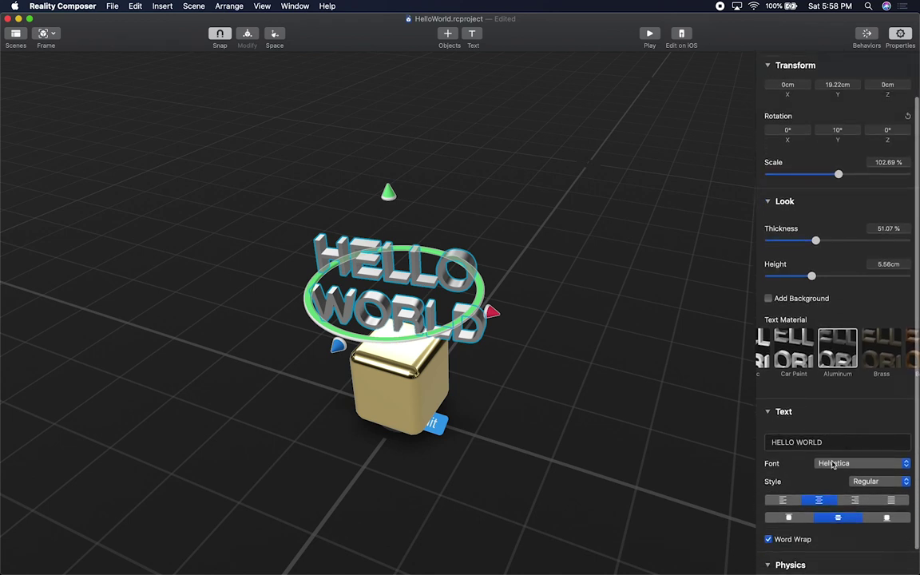
click(837, 463)
click(837, 464)
click(838, 464)
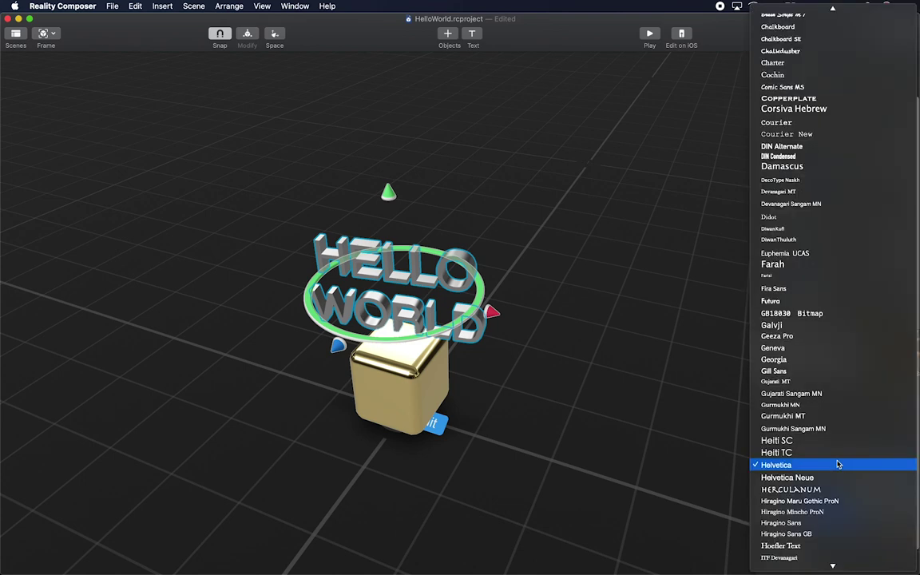
click(816, 323)
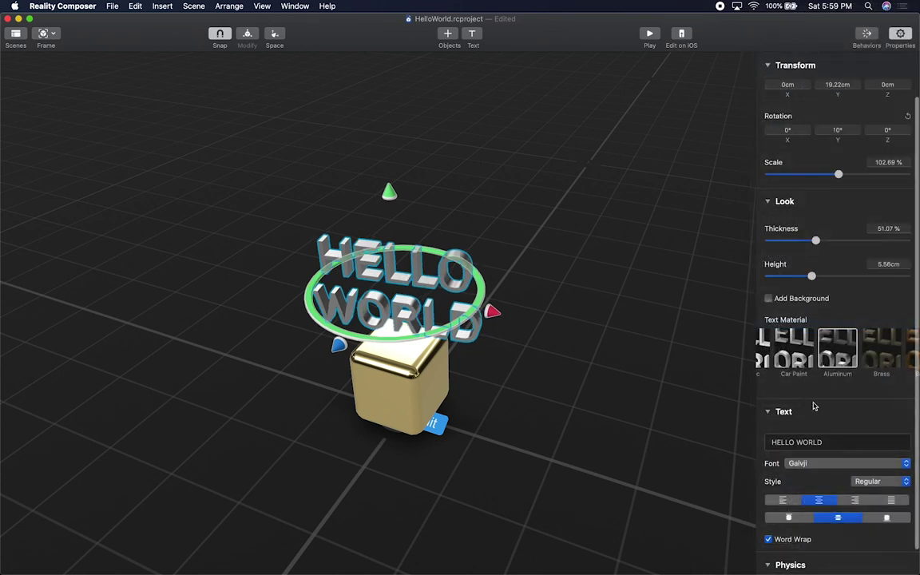
click(816, 465)
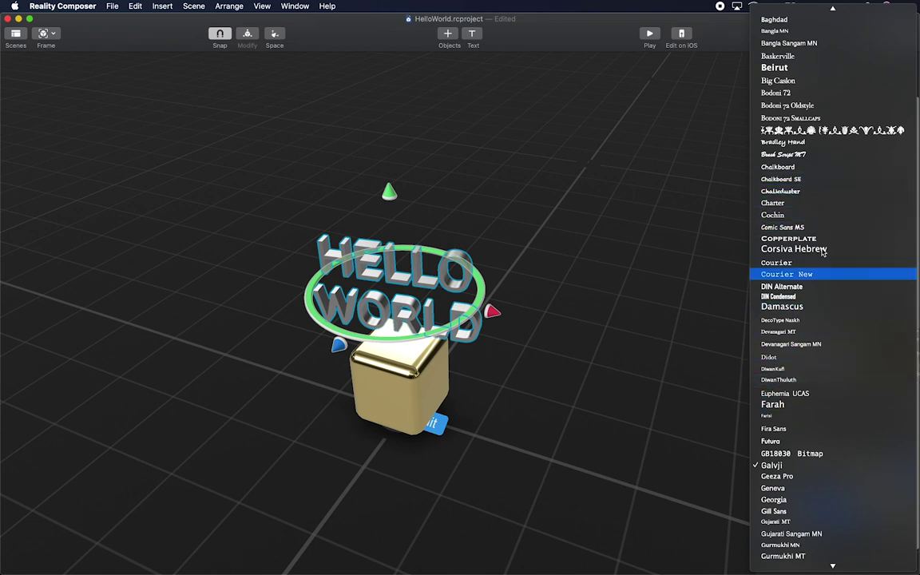
click(796, 441)
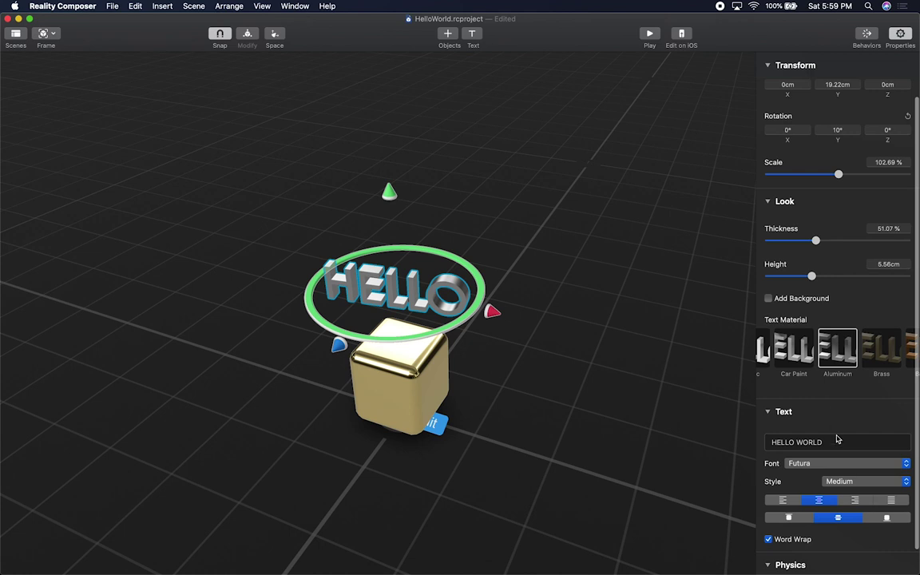
click(878, 466)
click(834, 261)
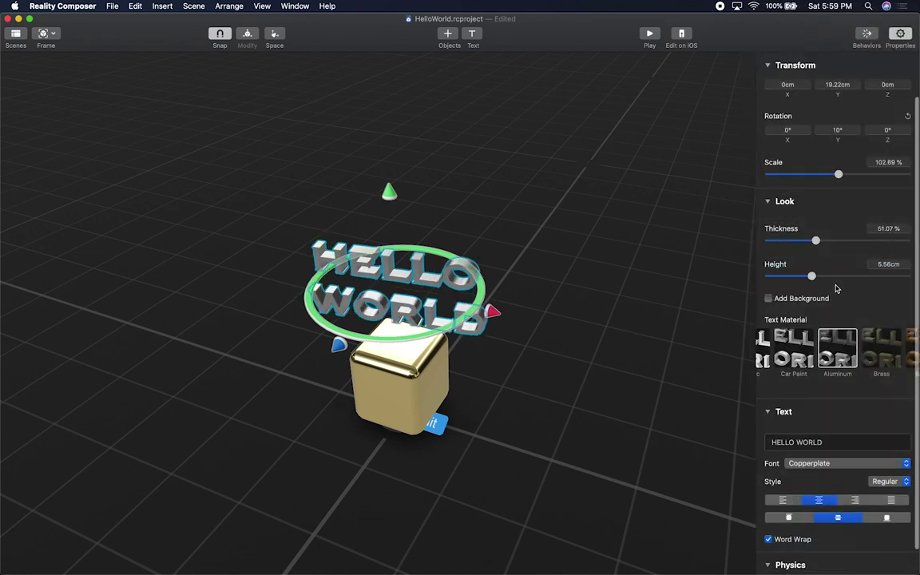
click(840, 471)
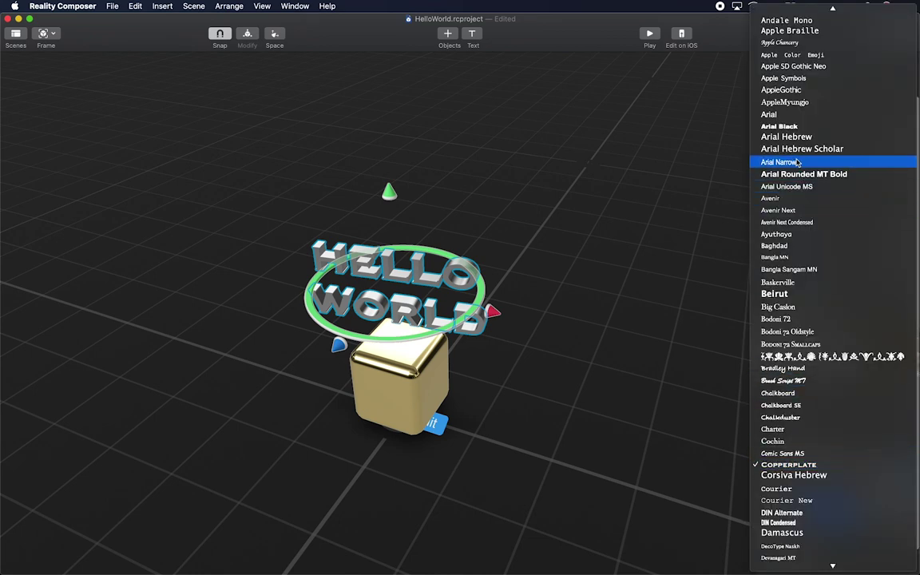
click(797, 163)
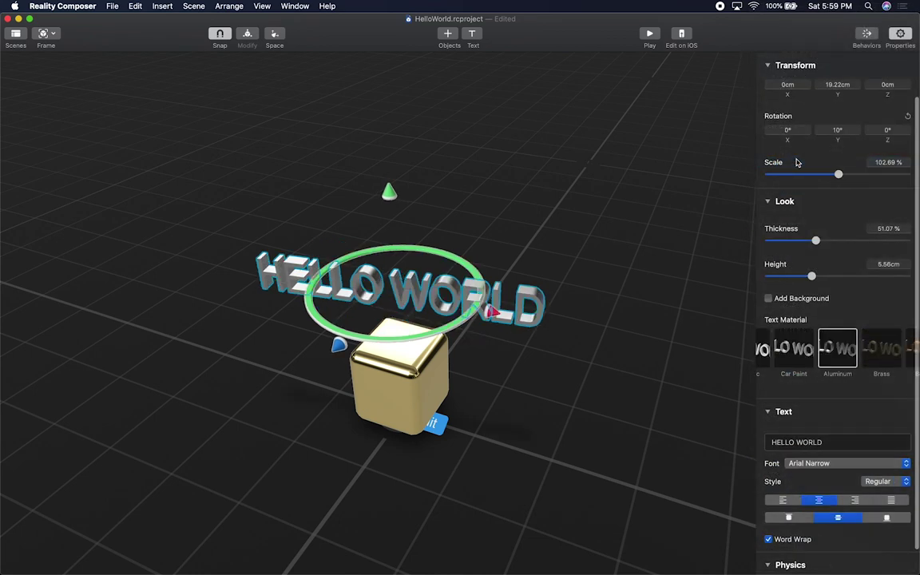
mouse_move(561, 431)
mouse_down()
mouse_move(589, 390)
mouse_move(525, 441)
mouse_move(551, 431)
mouse_up()
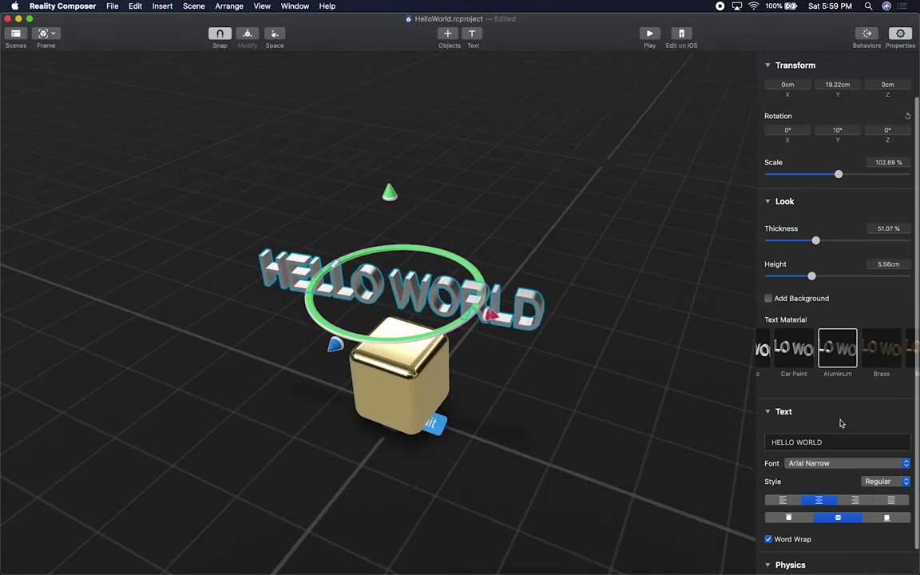
- Try the Italic and Bold styles on the HELLO WORLD text and set it back to Regular
scroll(839, 423, down, 2)
click(870, 467)
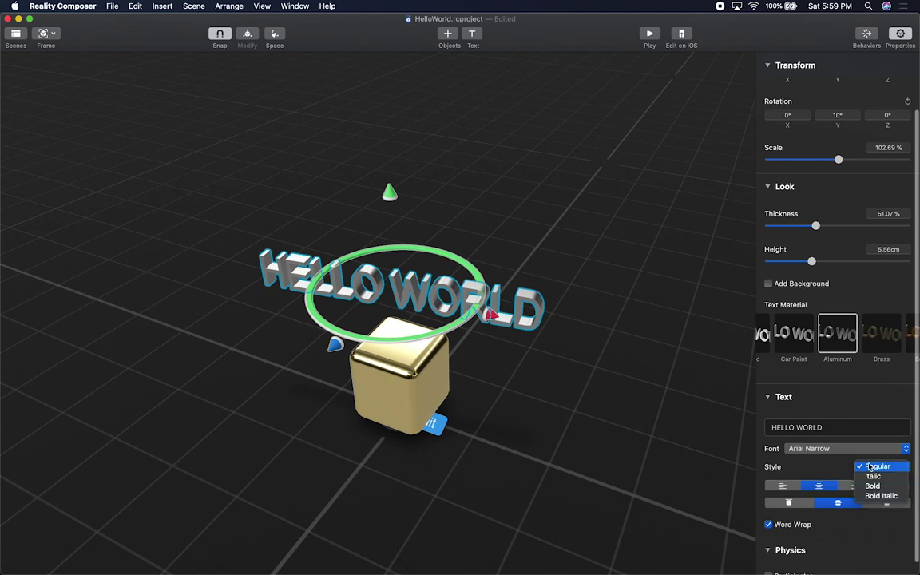
click(873, 475)
click(874, 468)
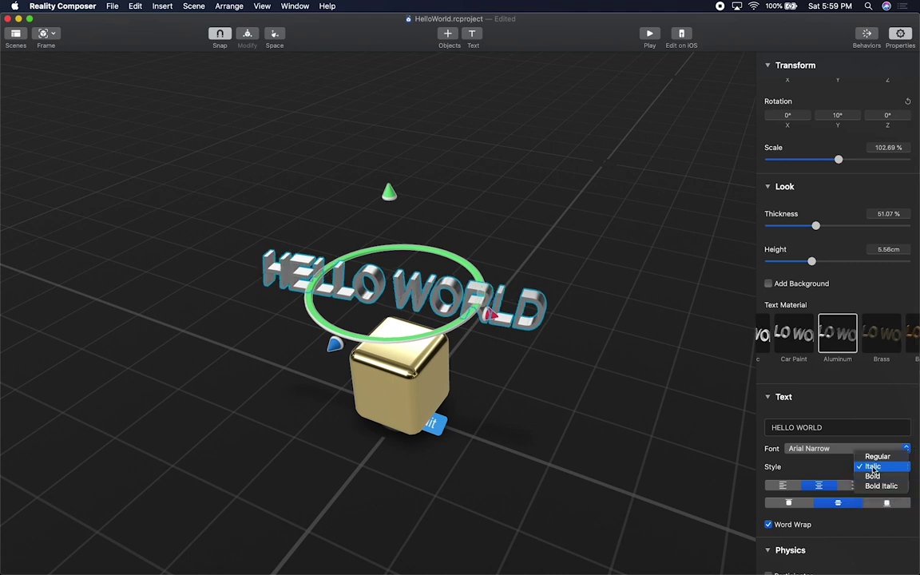
click(873, 475)
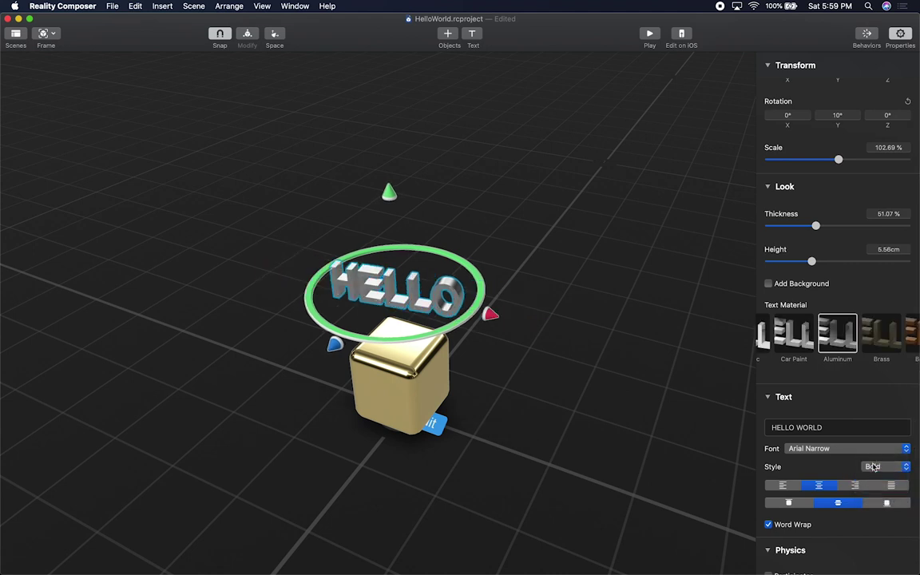
click(872, 467)
click(872, 456)
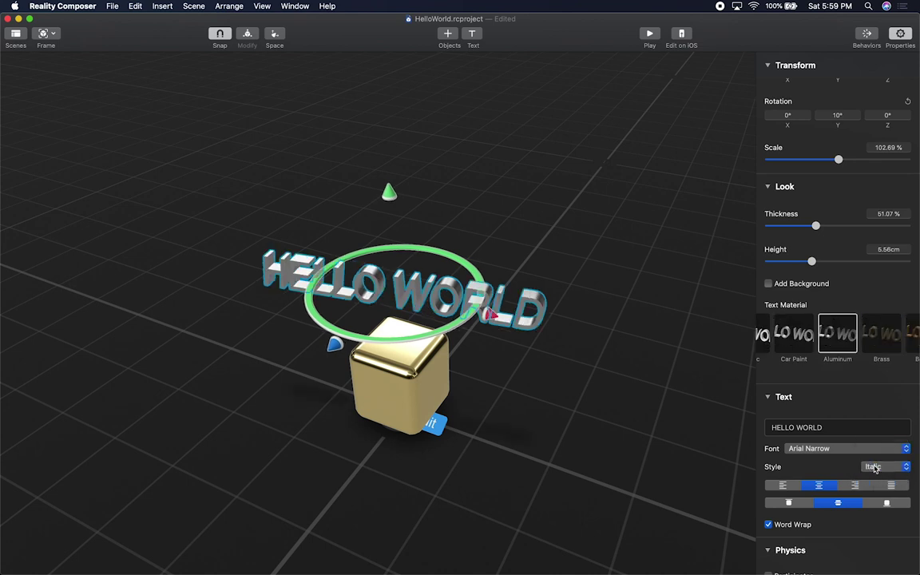
scroll(859, 527, down, 1)
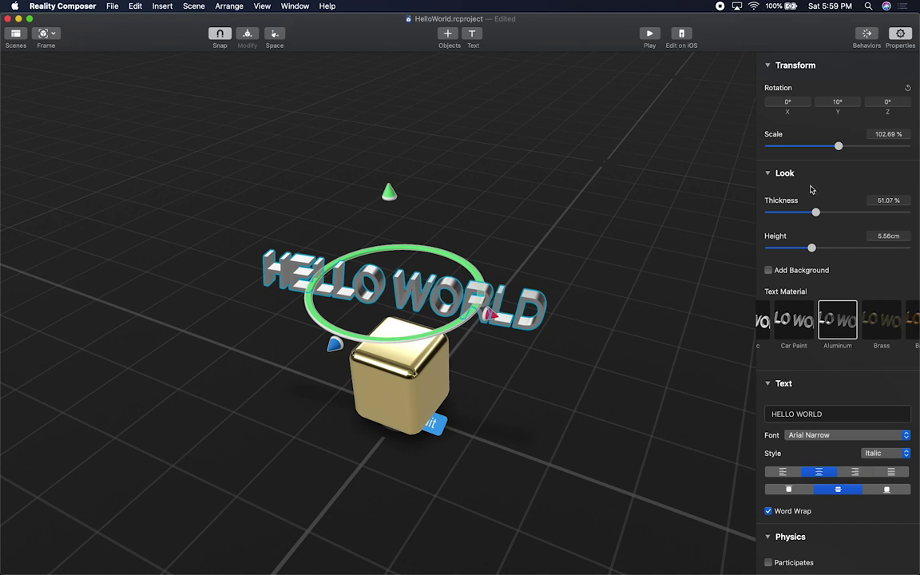
click(884, 453)
click(887, 442)
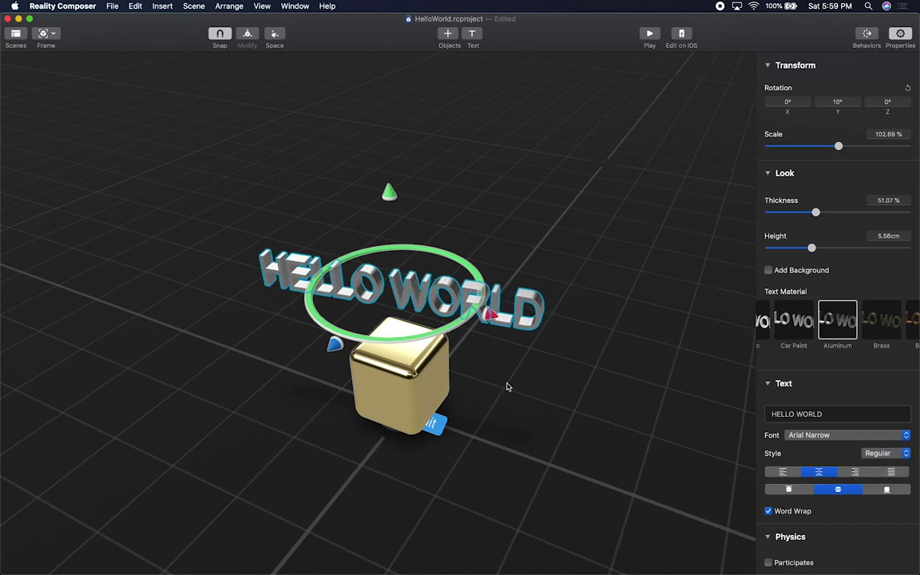
- Show the scene's behaviors and move the HELLO WORLD text sideways, away from above the cube
drag(485, 427, 557, 350)
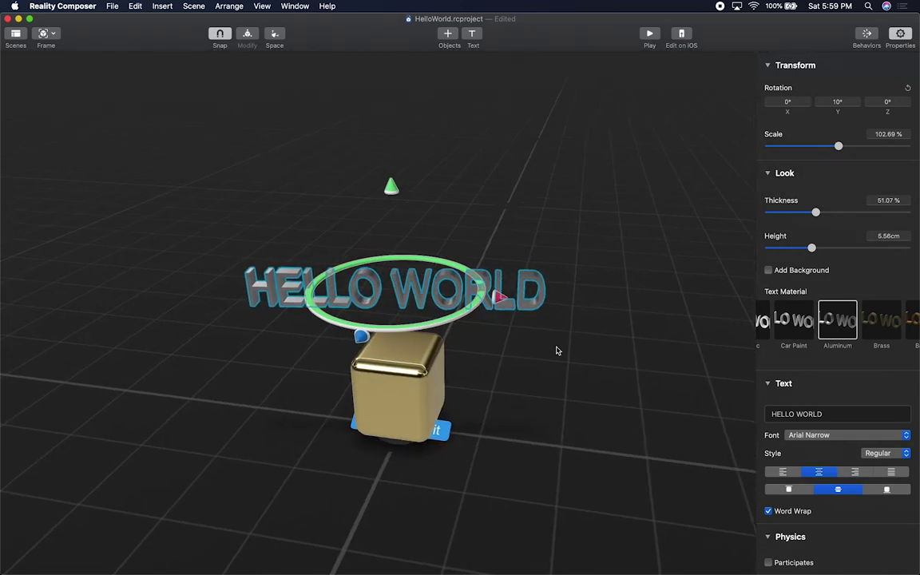
scroll(557, 351, up, 3)
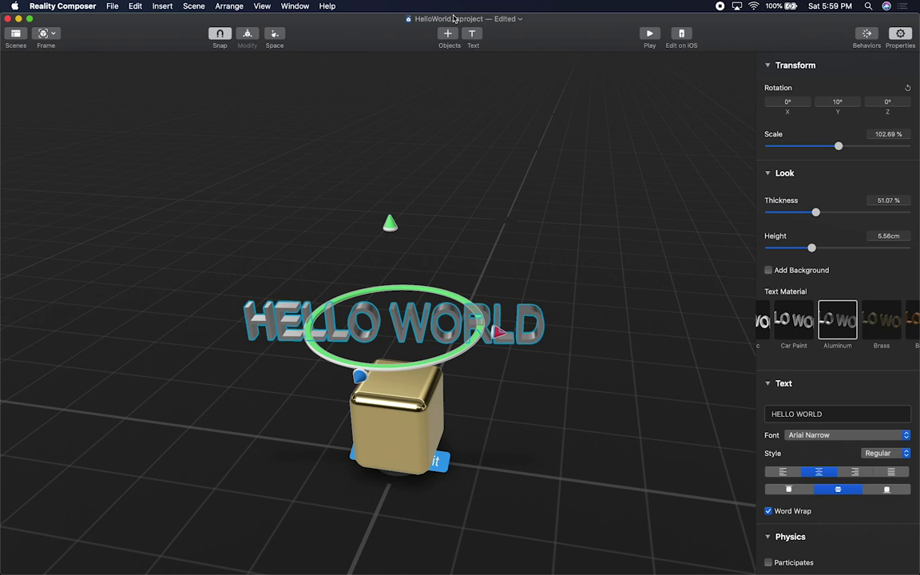
click(860, 32)
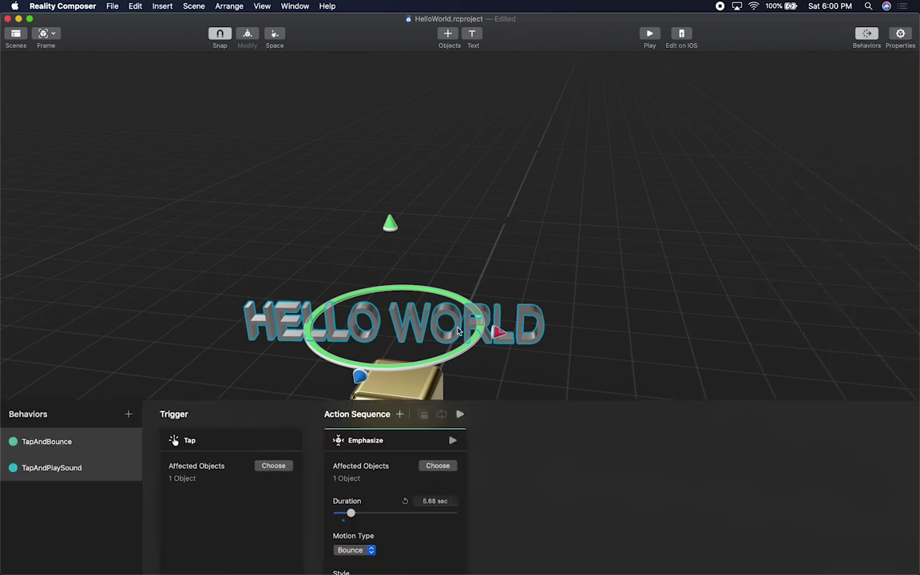
scroll(459, 331, down, 5)
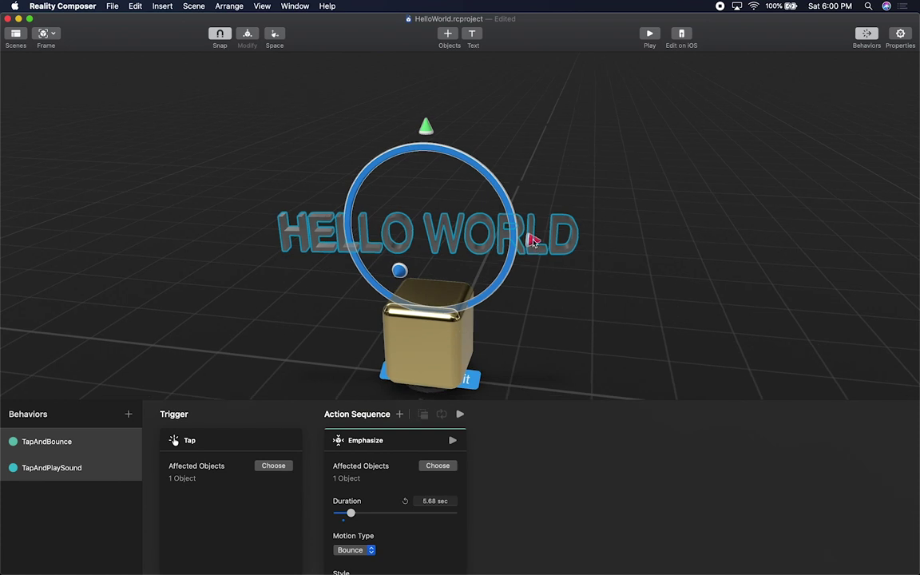
drag(485, 228, 314, 251)
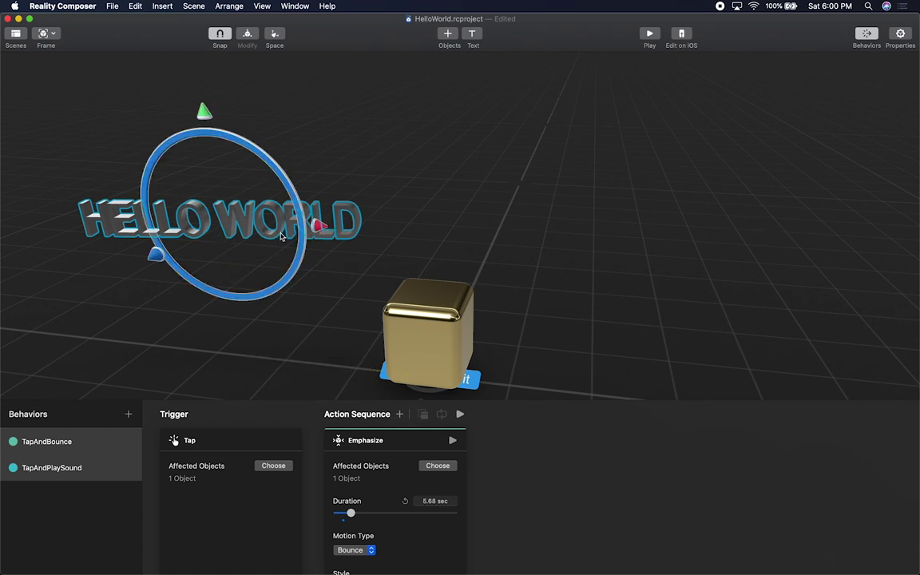
drag(290, 297, 351, 291)
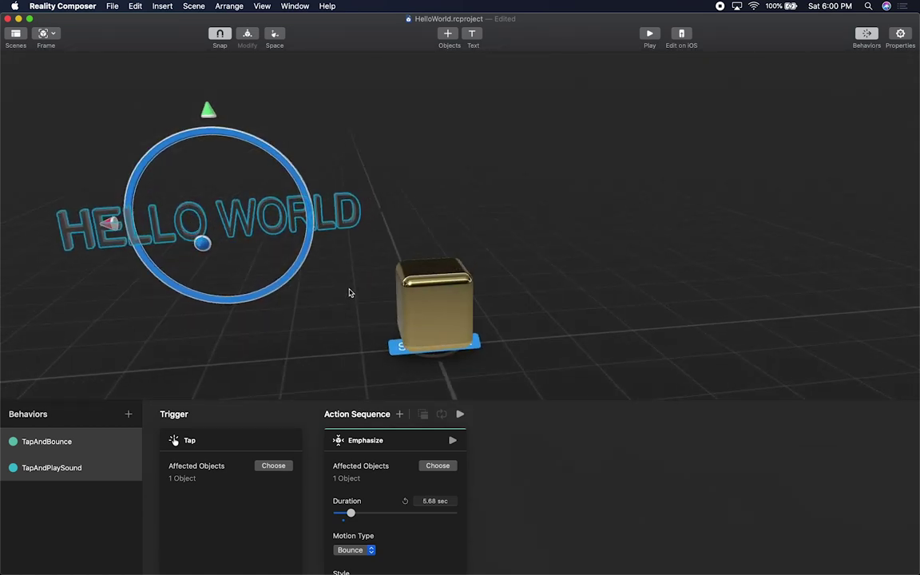
- Look through the preset behaviors and add Tap & Flip to the HELLO WORLD text
click(128, 414)
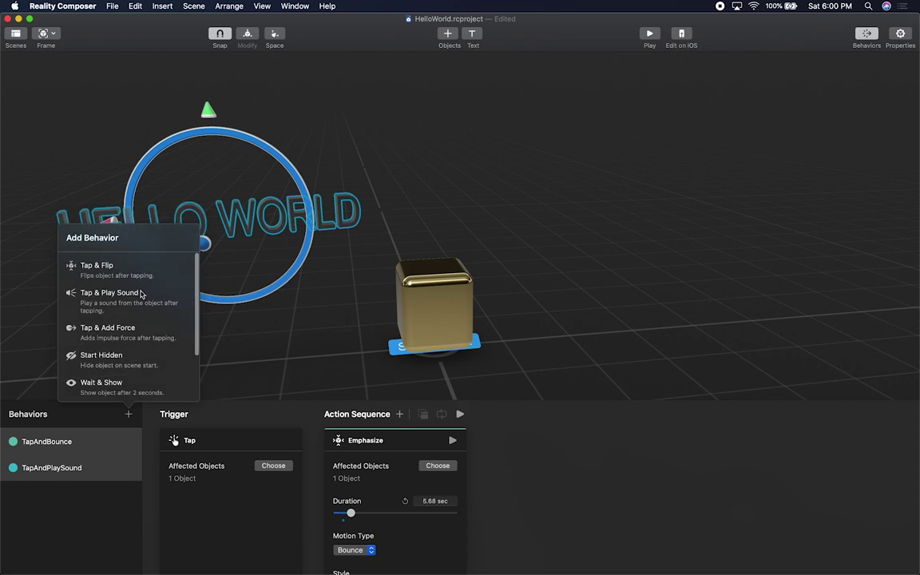
scroll(140, 273, down, 2)
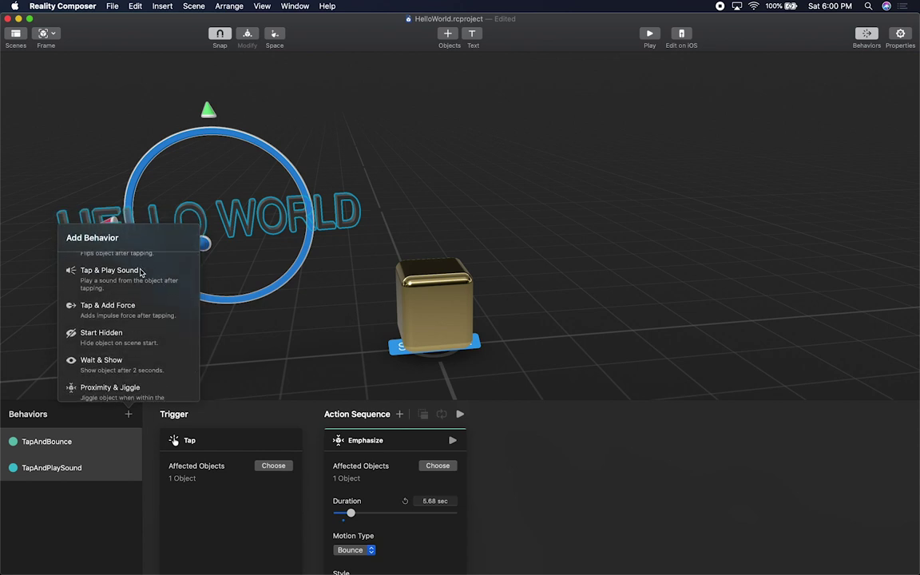
scroll(140, 273, down, 3)
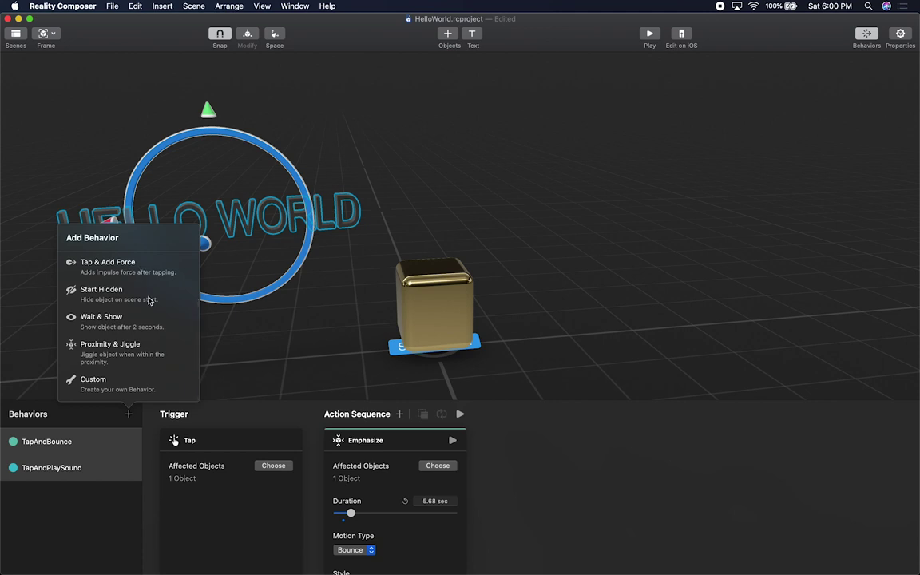
scroll(147, 300, up, 1)
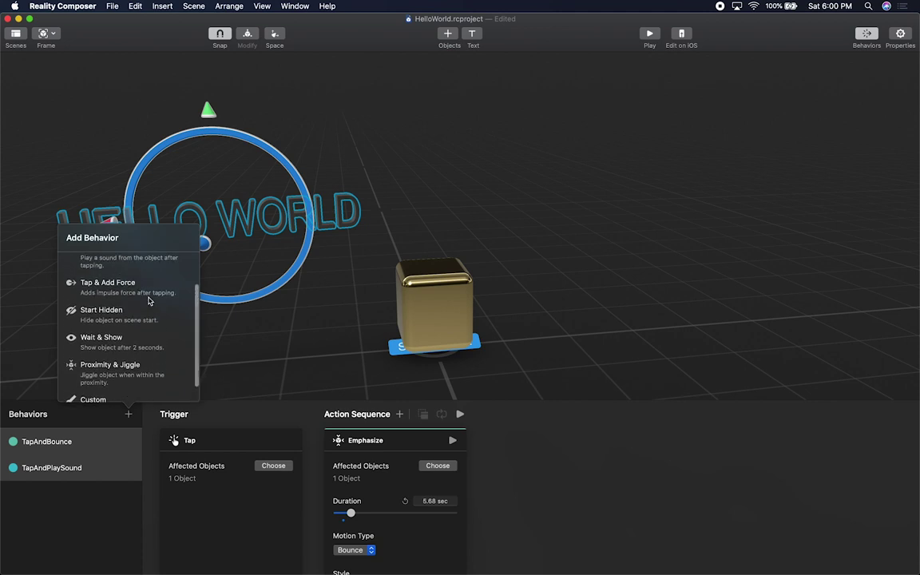
scroll(148, 300, up, 1)
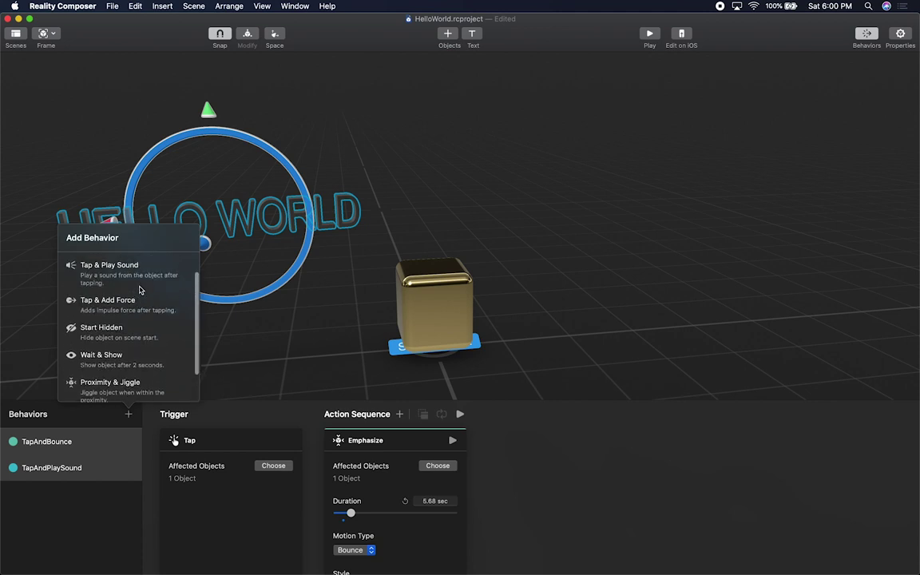
scroll(137, 287, up, 1)
click(131, 266)
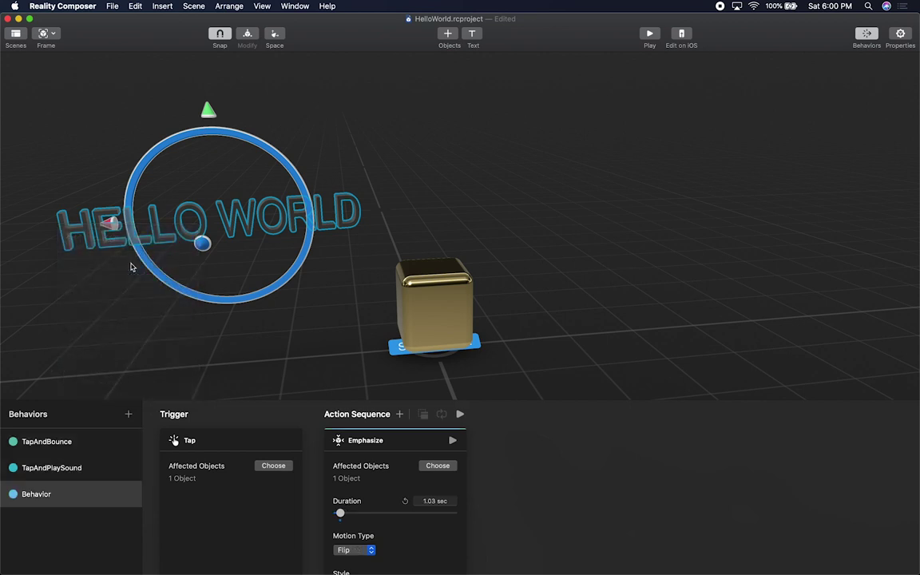
- Rename the new behavior as TextWithBounce
click(41, 500)
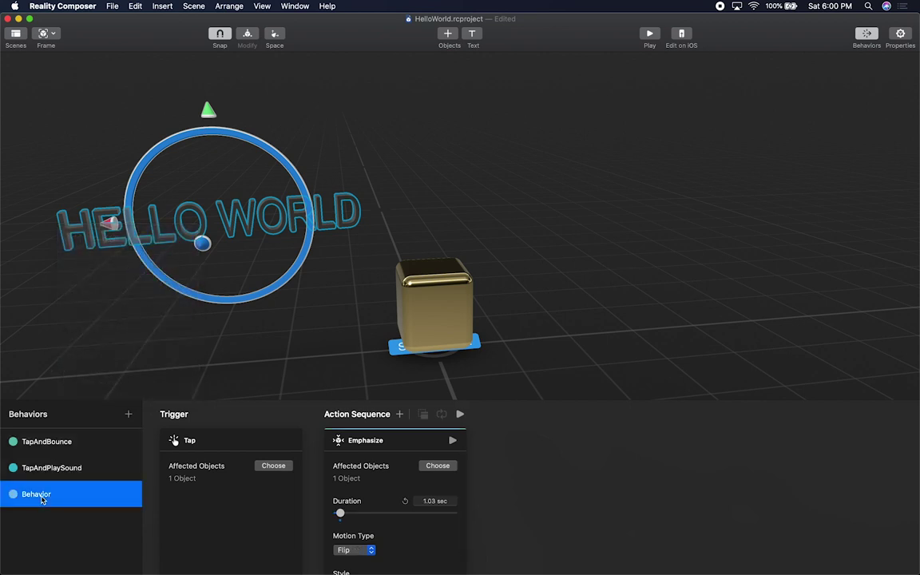
right_click(42, 501)
click(52, 487)
text(Te)
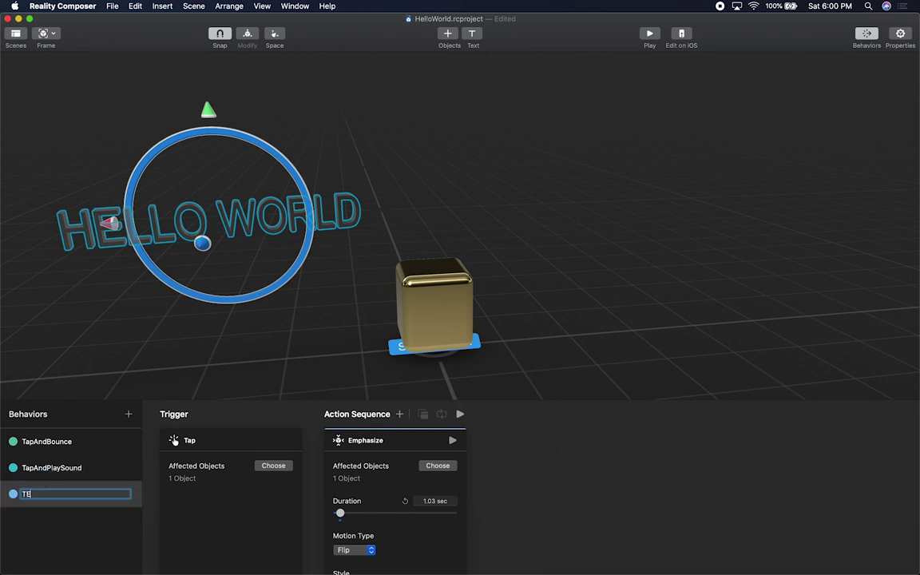
text(xtWithBounce)
key(Return)
- Check which objects the Tap trigger and the Emphasize action of the TextWithBounce behavior affect
click(79, 489)
click(76, 470)
click(87, 495)
click(265, 466)
click(494, 68)
click(437, 465)
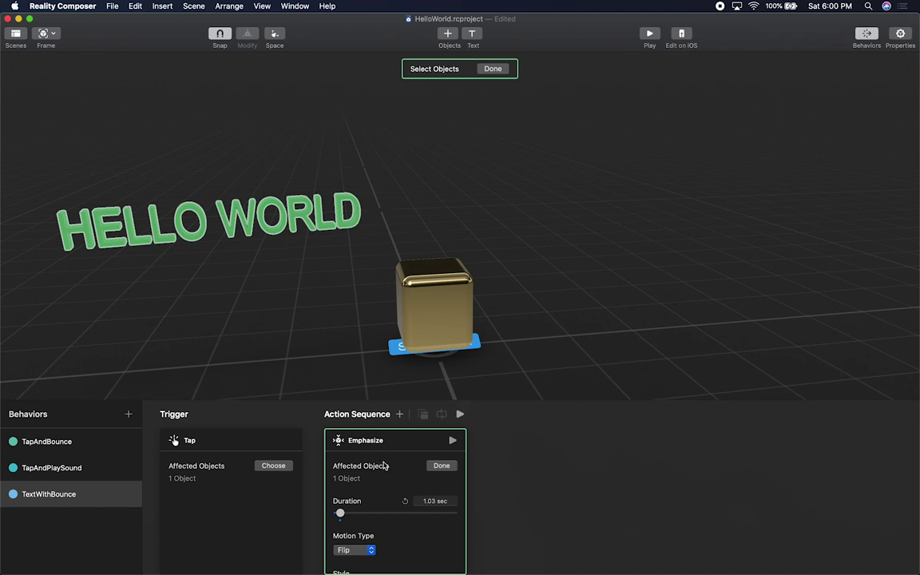
- Set the motion type of the TextWithBounce Emphasize action to Spin
scroll(409, 544, down, 2)
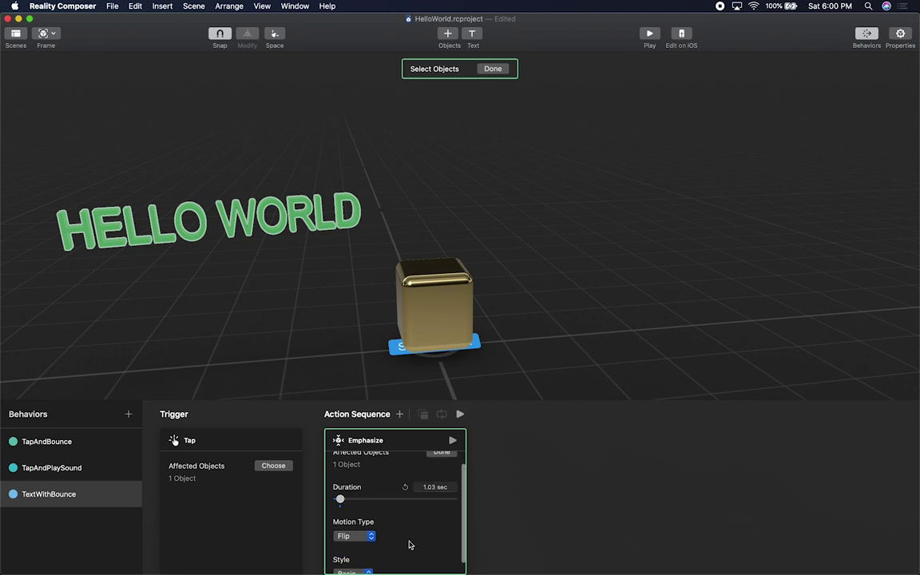
click(351, 521)
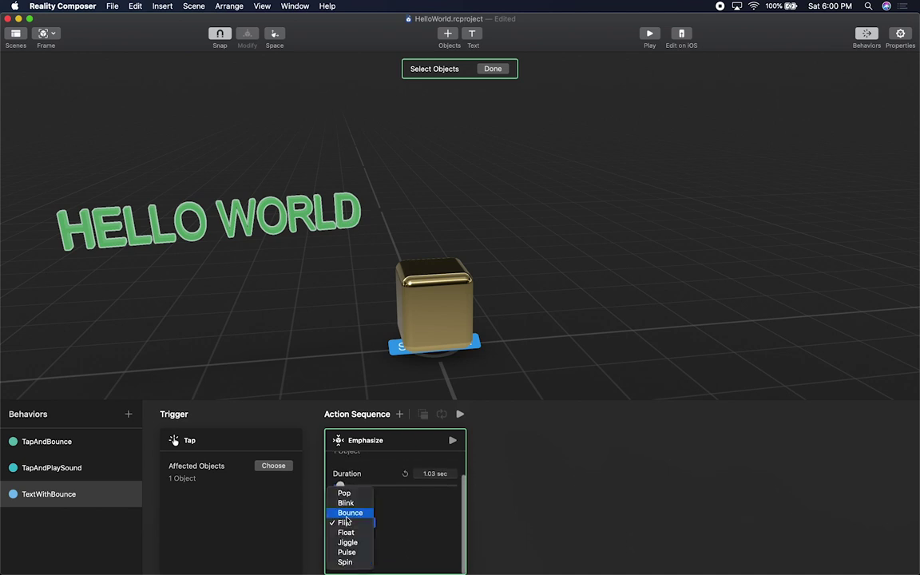
click(347, 561)
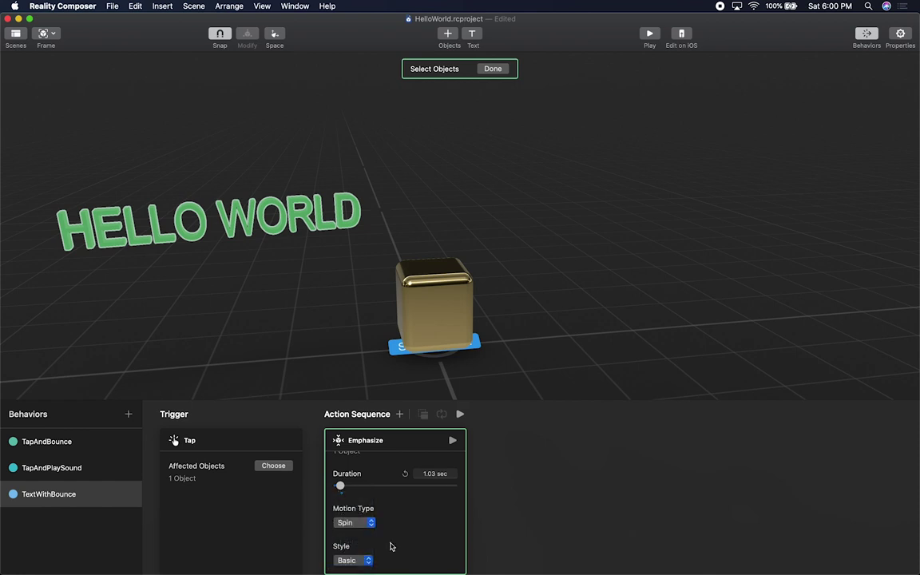
- Preview the spin with a 3.07 sec duration, shorten it to 1.6 sec and preview it again
mouse_move(340, 487)
mouse_down()
mouse_move(354, 486)
mouse_move(343, 489)
mouse_up()
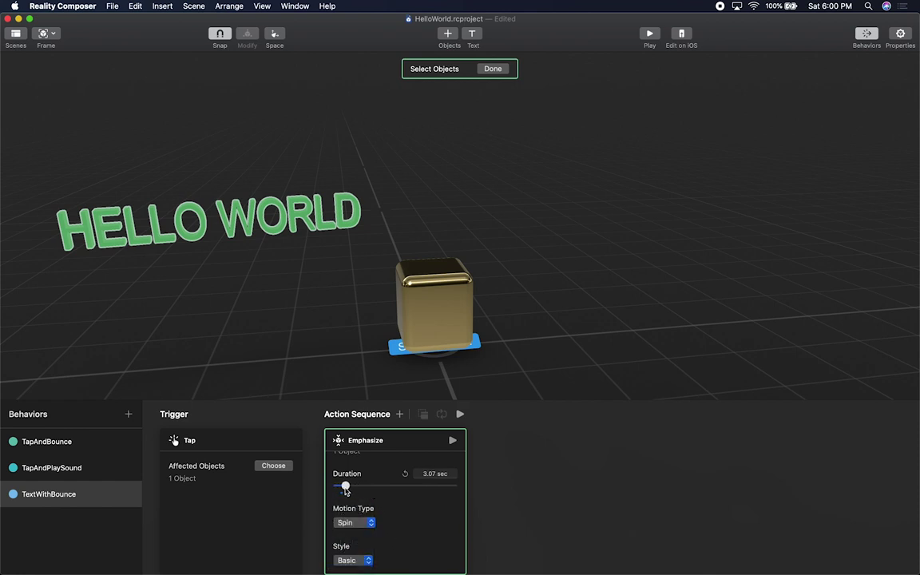
click(452, 440)
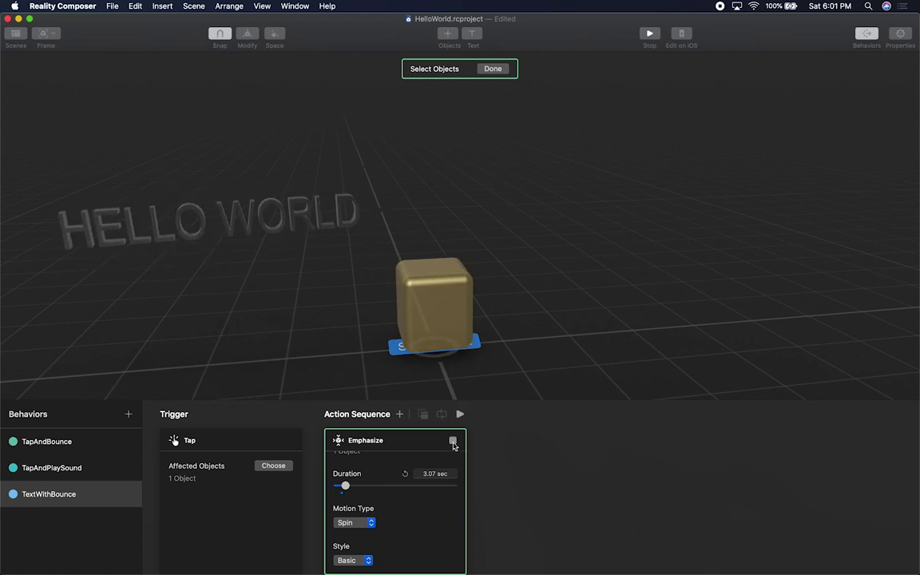
click(453, 441)
drag(345, 485, 343, 487)
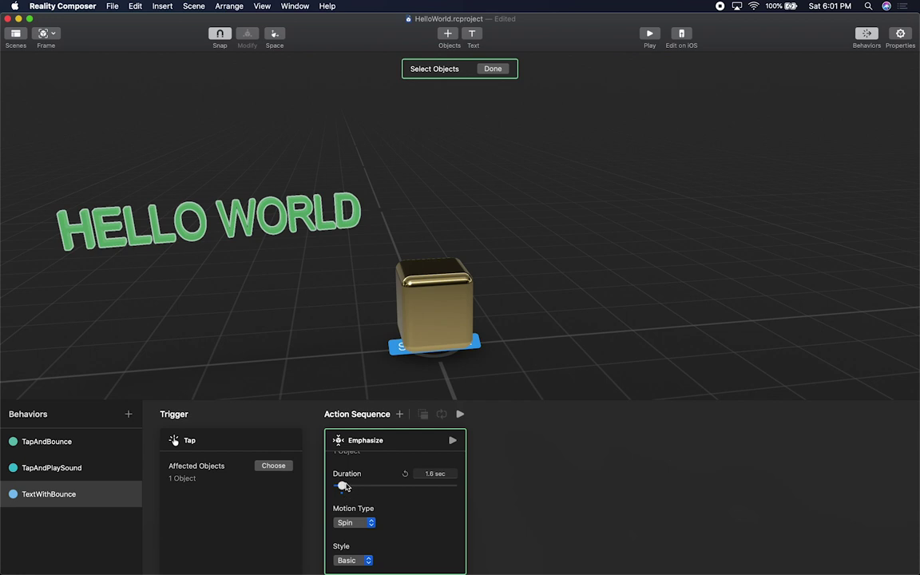
click(452, 440)
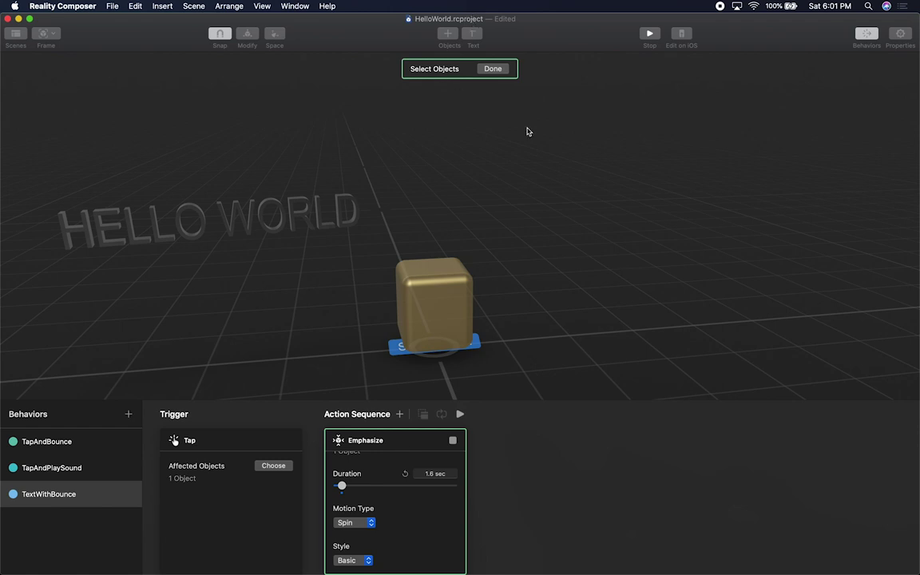
click(493, 70)
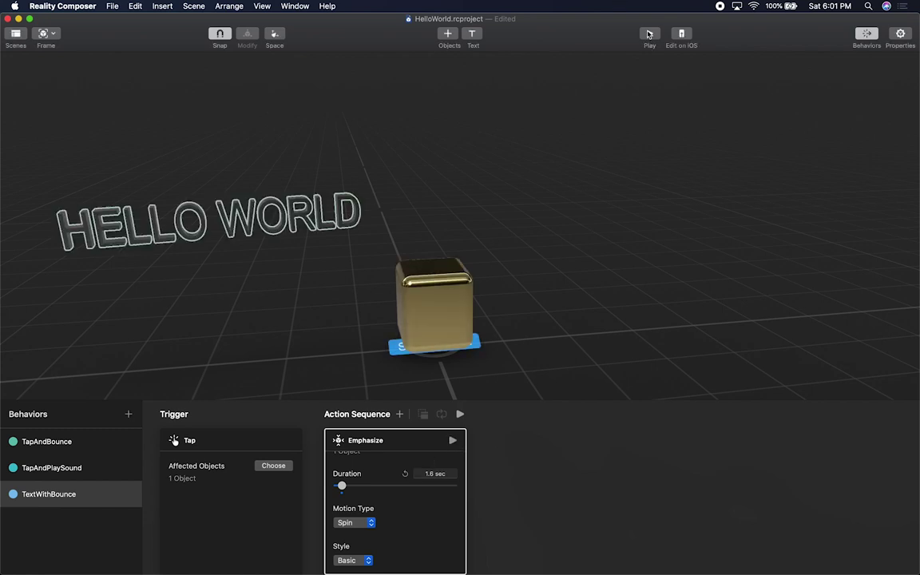
- Play the scene, test the tap behaviors of the HELLO WORLD text and the cube, and stop playback
click(649, 33)
click(260, 191)
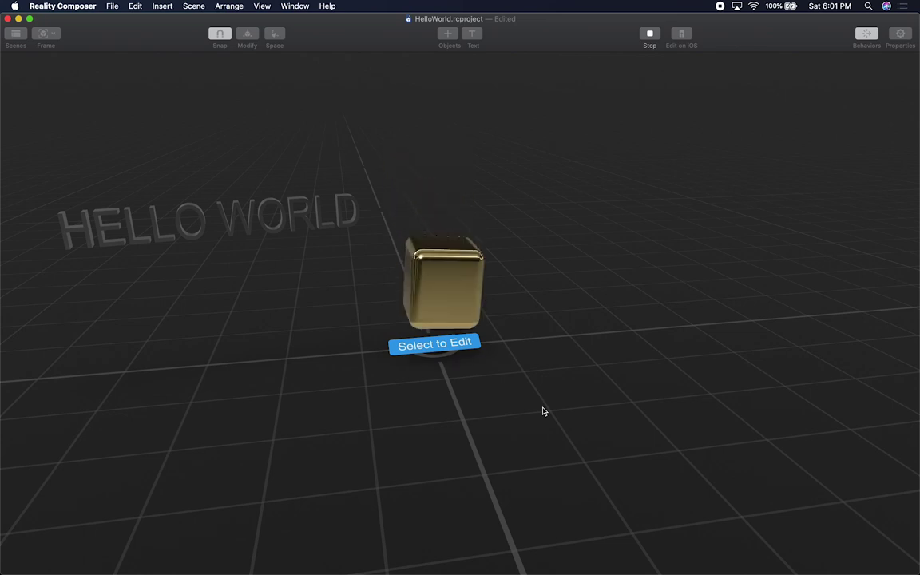
click(310, 226)
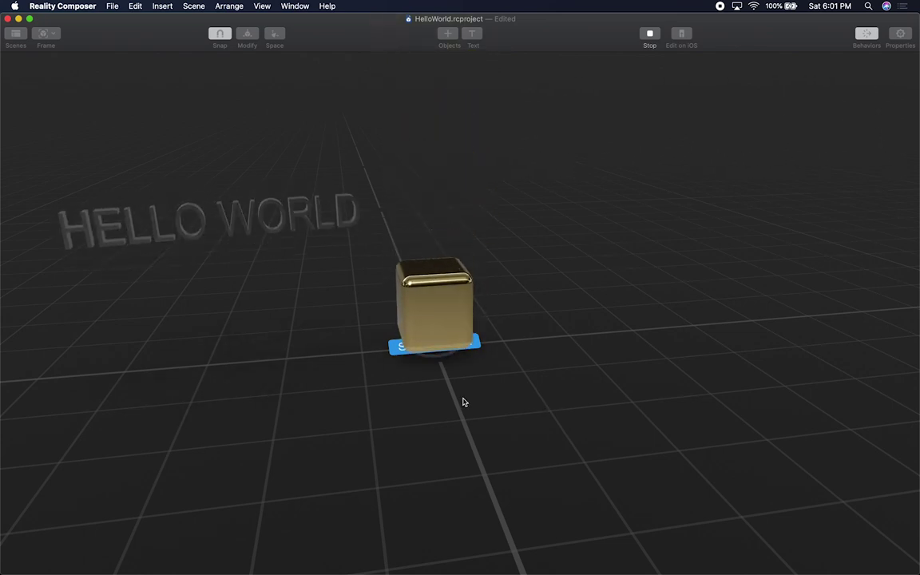
click(649, 34)
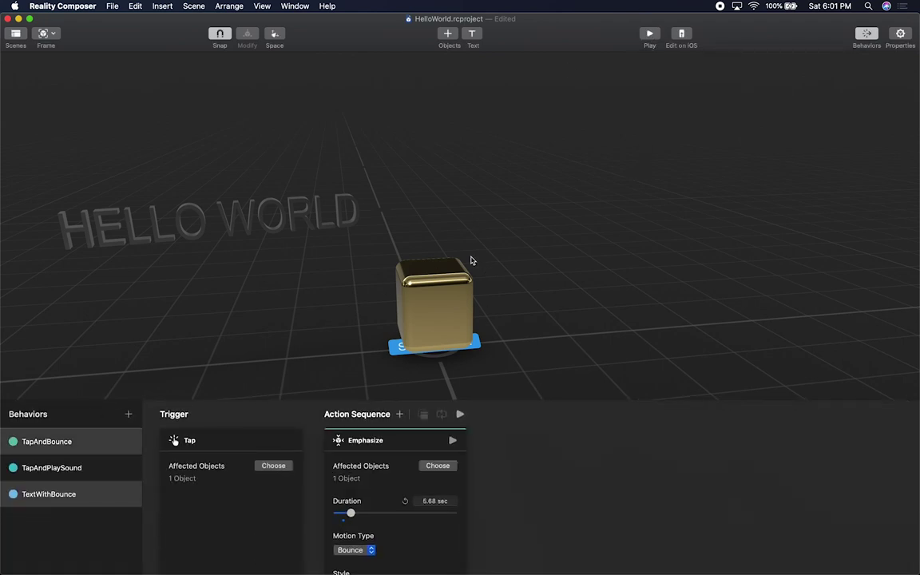
click(437, 308)
click(269, 218)
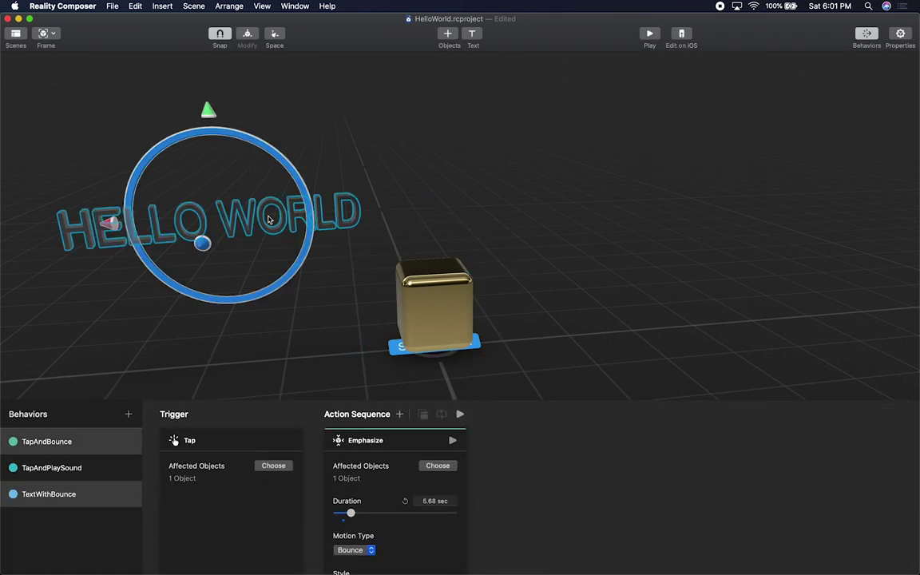
click(488, 252)
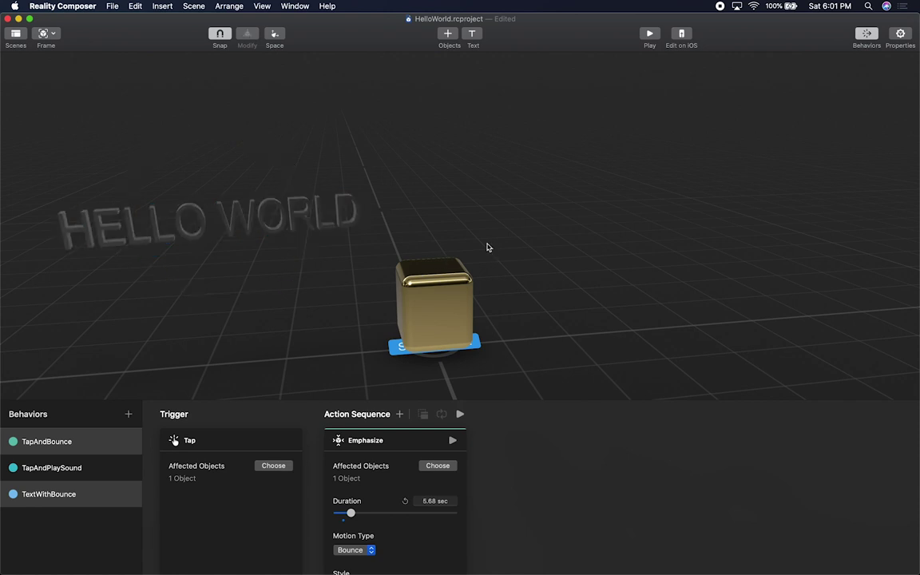
- Browse the object library from the basic shapes through Arts, Food, Furnishings, Places, Storage and Symbols
click(448, 35)
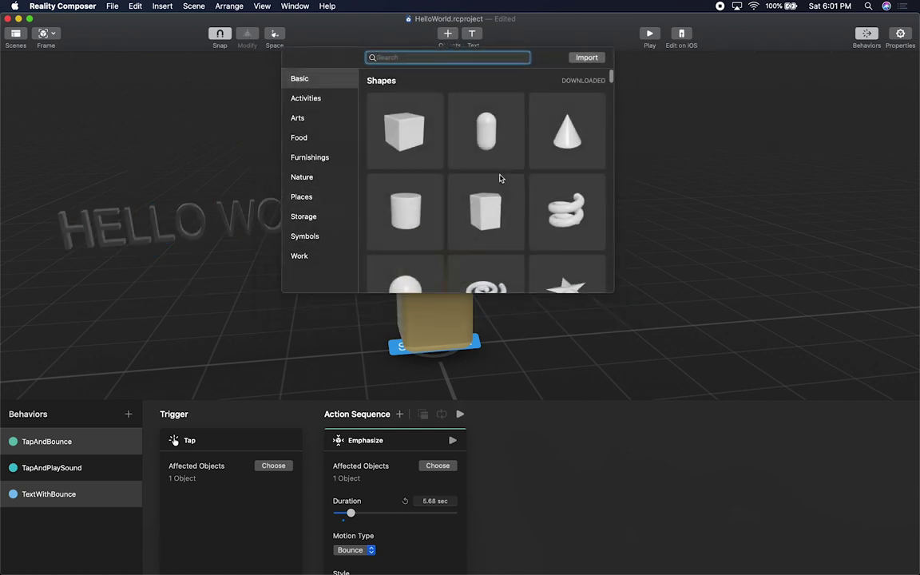
scroll(557, 204, down, 5)
scroll(528, 227, up, 3)
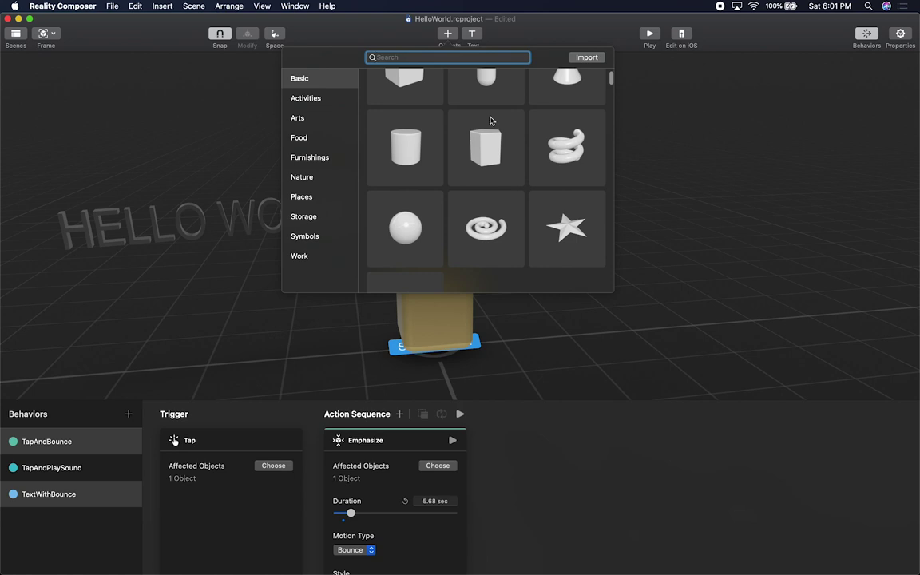
scroll(484, 157, up, 2)
scroll(563, 252, down, 2)
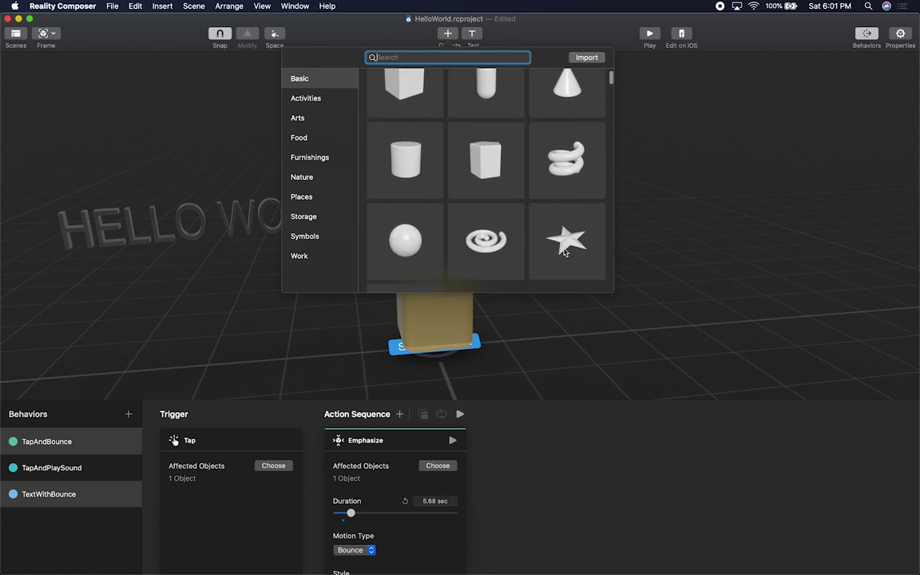
click(304, 118)
scroll(439, 230, down, 5)
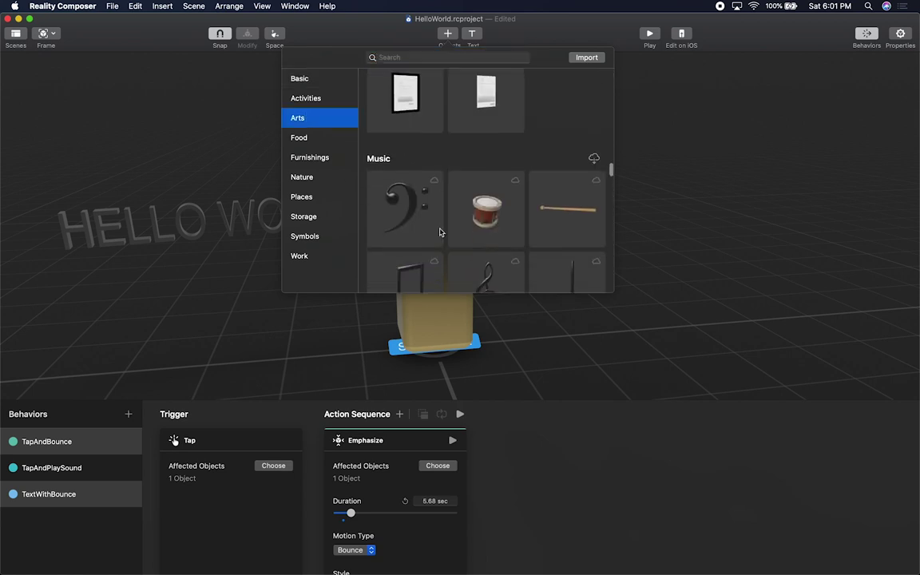
scroll(439, 232, down, 10)
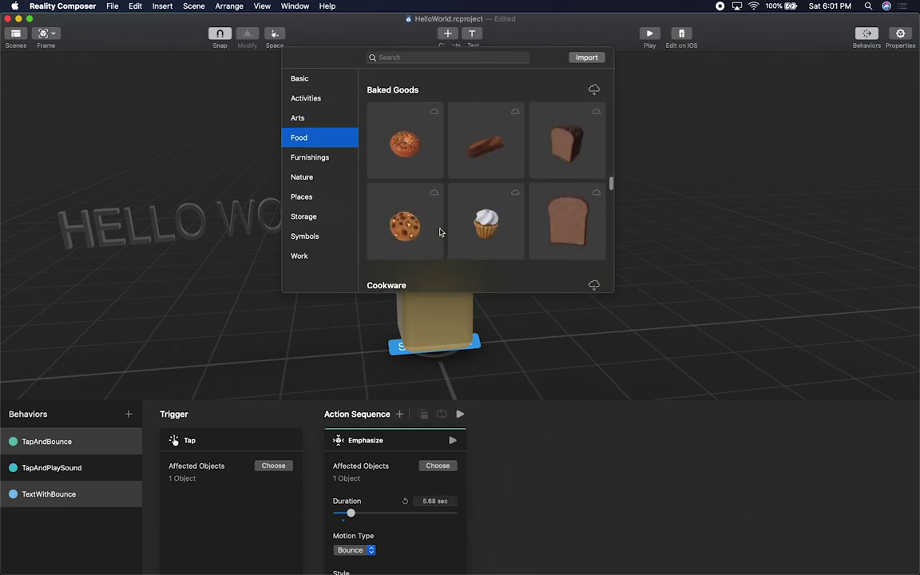
scroll(470, 203, down, 5)
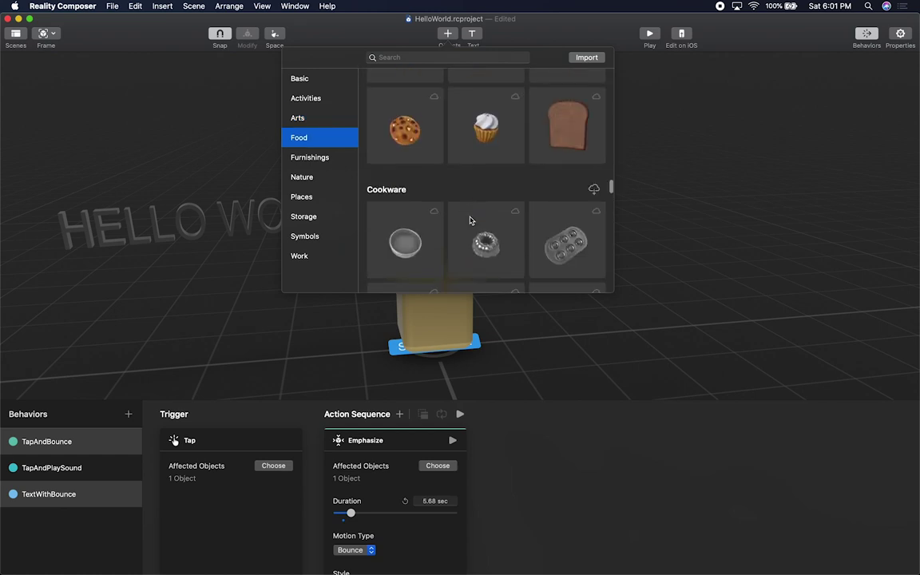
scroll(471, 221, down, 3)
scroll(471, 219, down, 8)
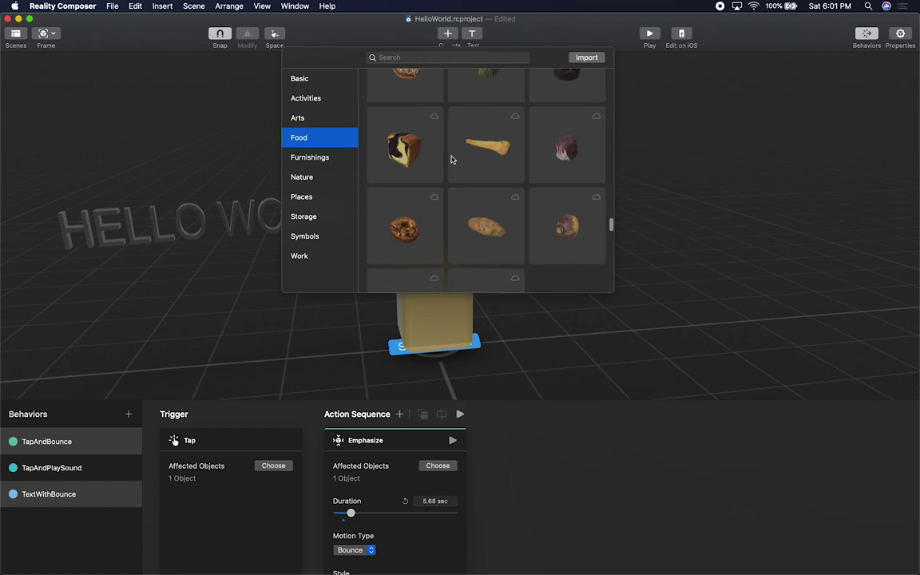
scroll(444, 235, down, 10)
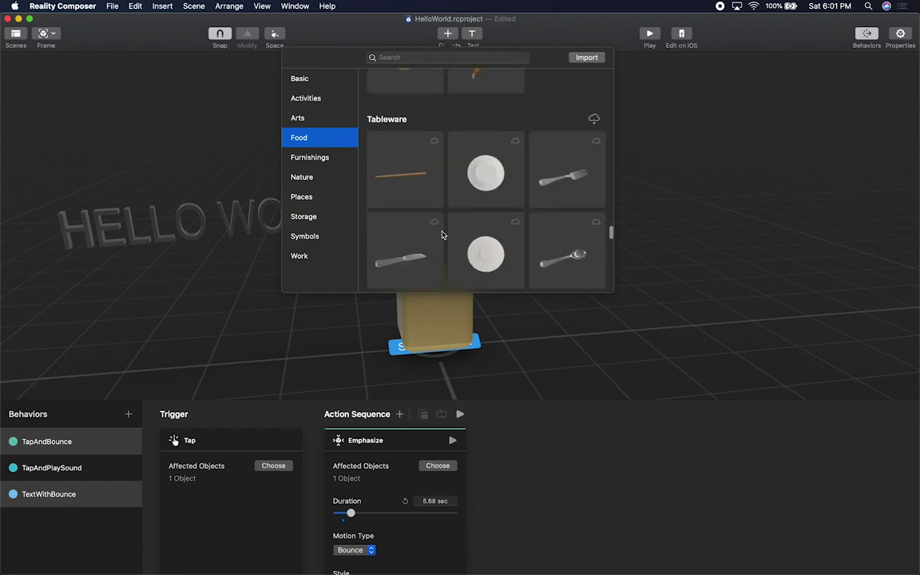
scroll(438, 222, down, 5)
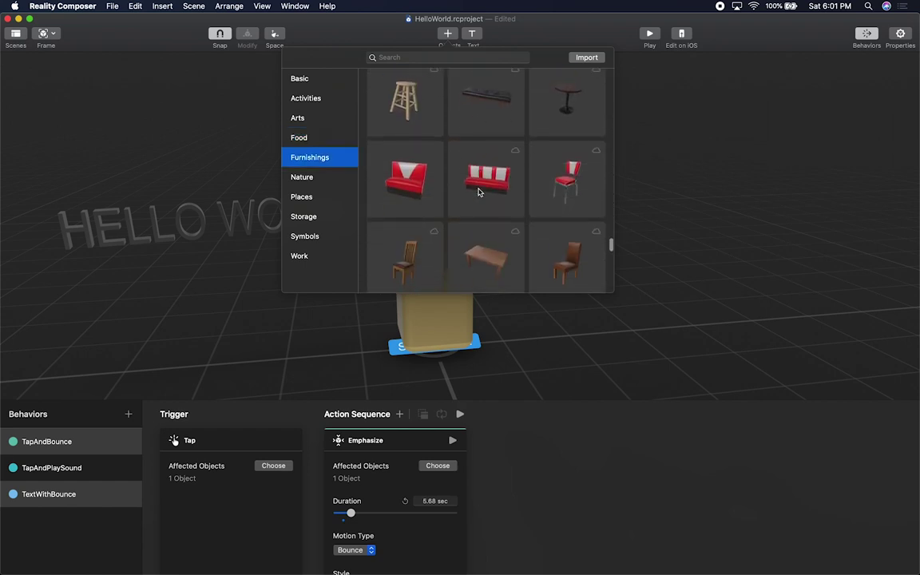
scroll(515, 240, down, 10)
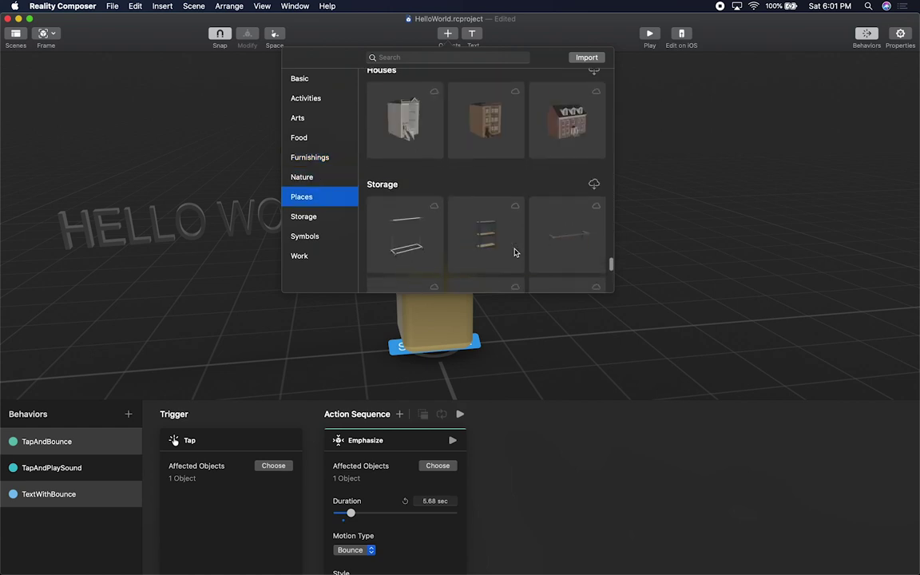
scroll(515, 253, down, 3)
scroll(497, 182, down, 5)
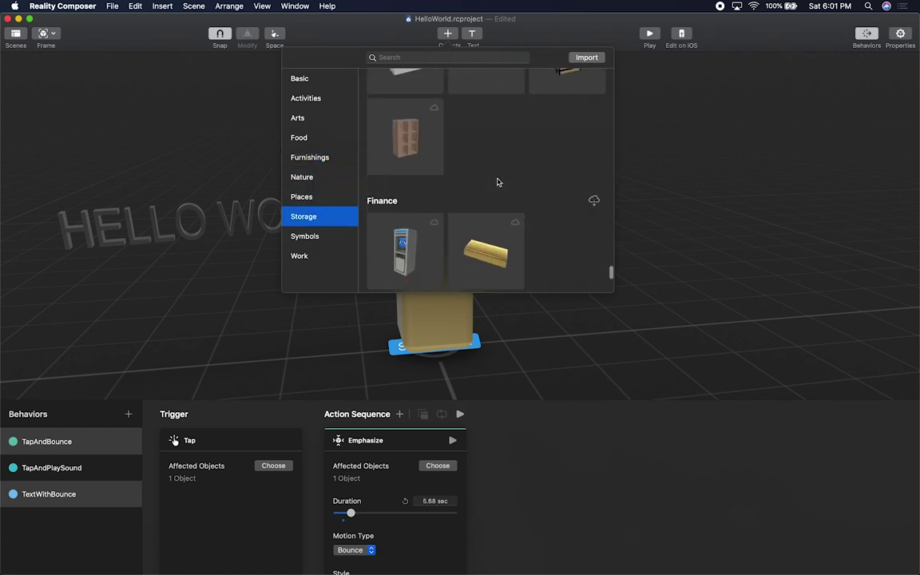
scroll(510, 206, down, 8)
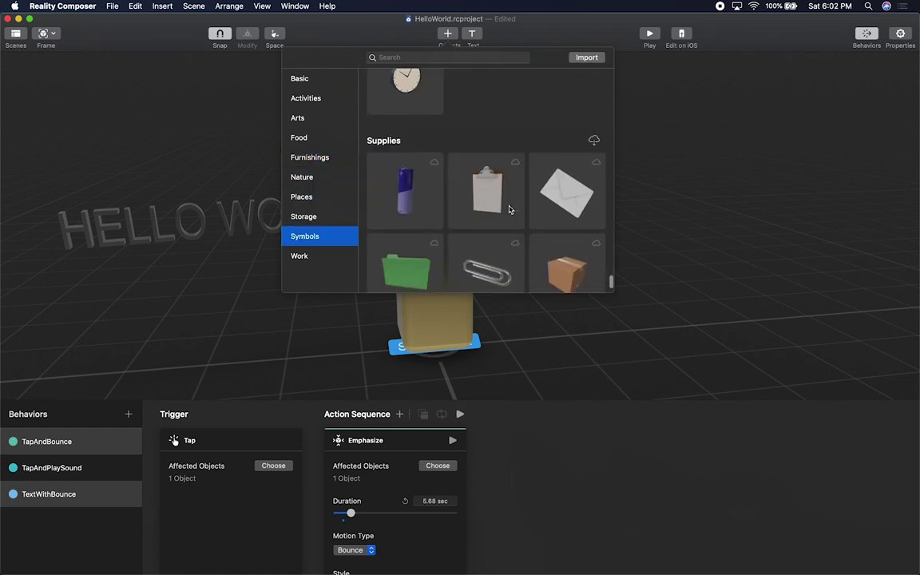
- Add the donut with sprinkles from the library's Food category to the scene
scroll(508, 209, up, 20)
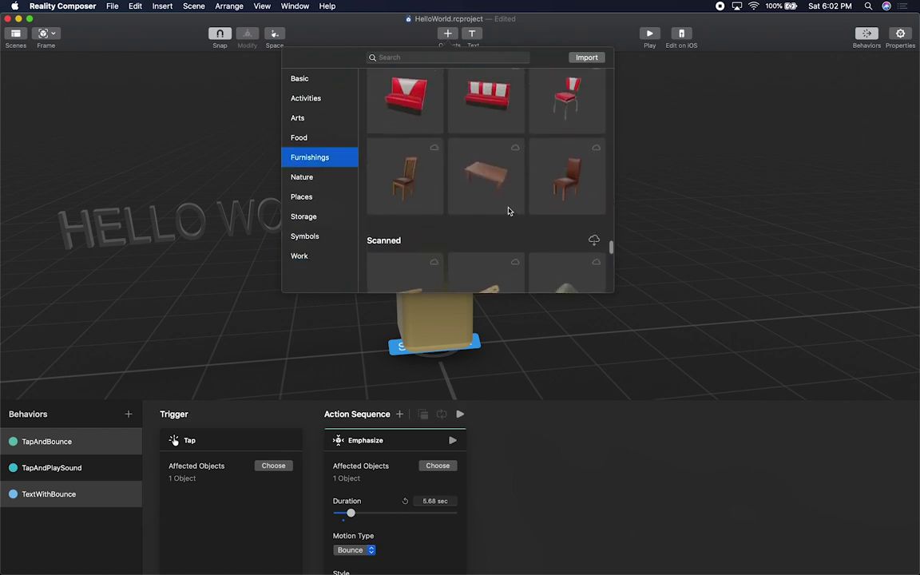
scroll(509, 210, up, 8)
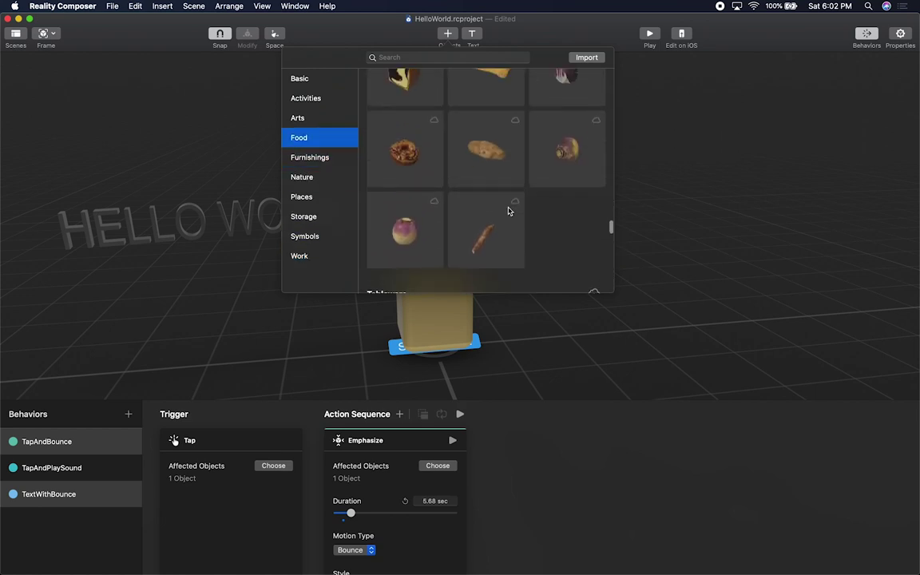
scroll(509, 211, up, 2)
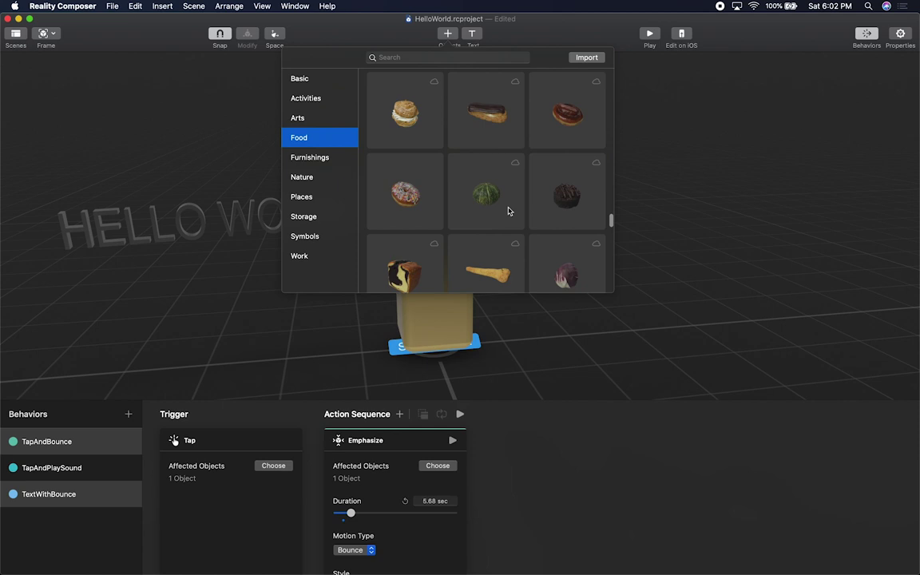
click(414, 200)
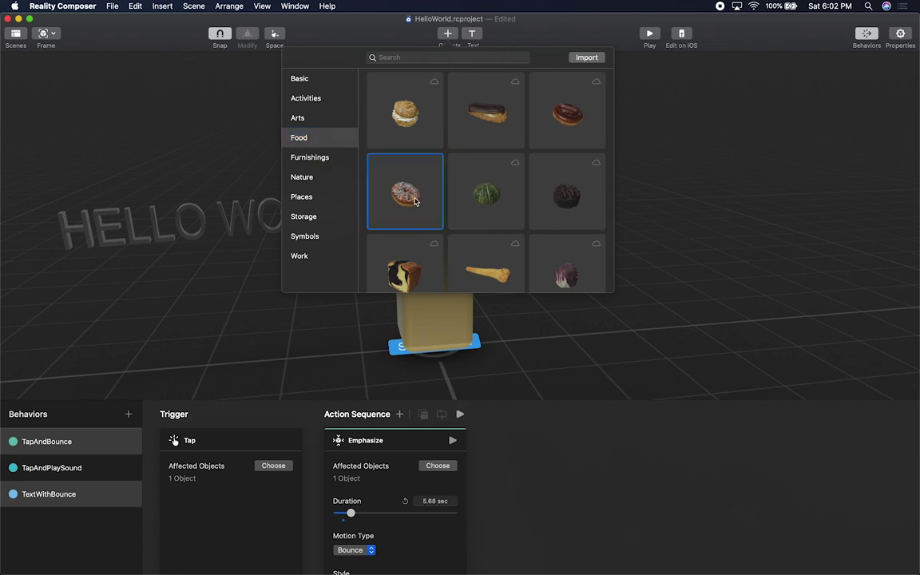
double_click(407, 199)
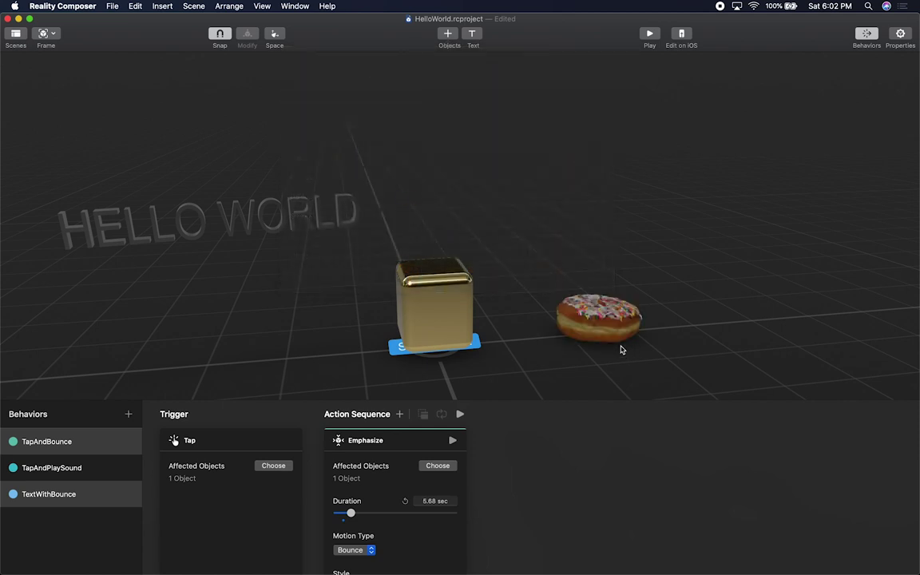
- Move the donut slightly sideways along the floor, closer to the gold cube
click(621, 318)
drag(520, 320, 508, 318)
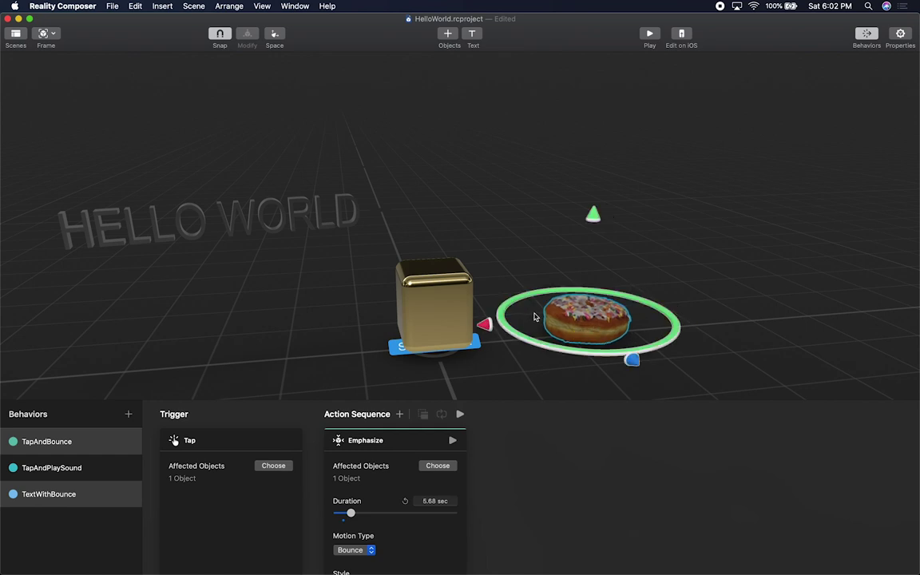
drag(581, 336, 581, 388)
scroll(638, 361, down, 5)
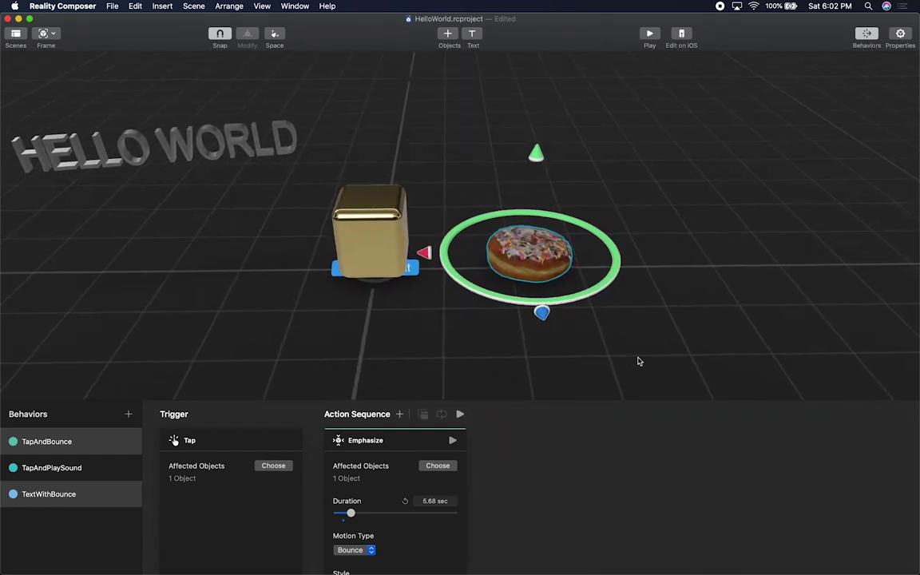
scroll(624, 359, down, 4)
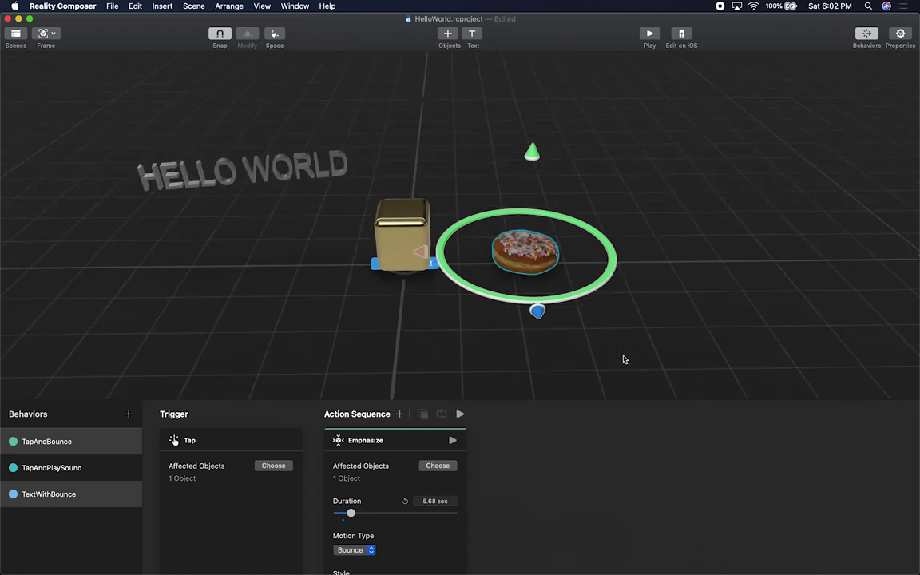
scroll(624, 359, up, 4)
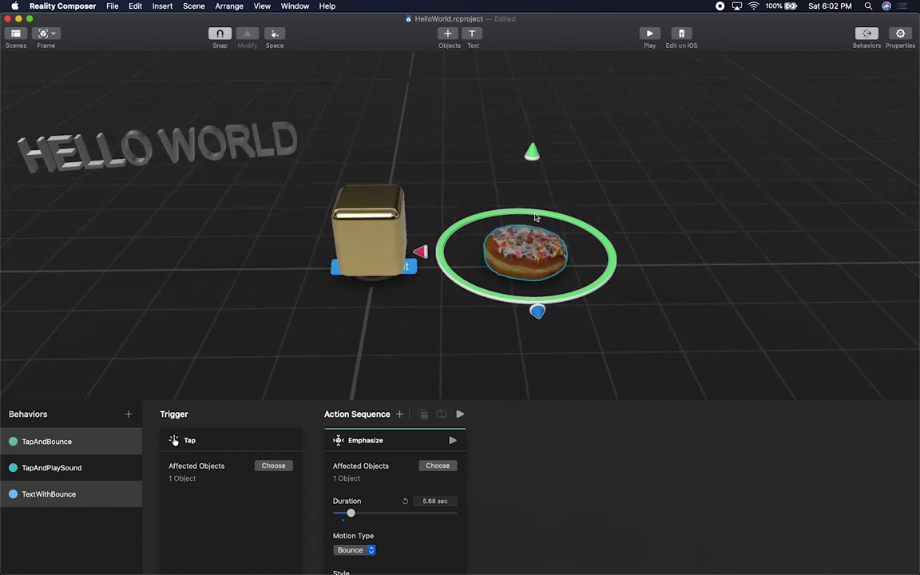
- Add a Tap & Flip behavior to the donut and rename it SweetJump
click(129, 414)
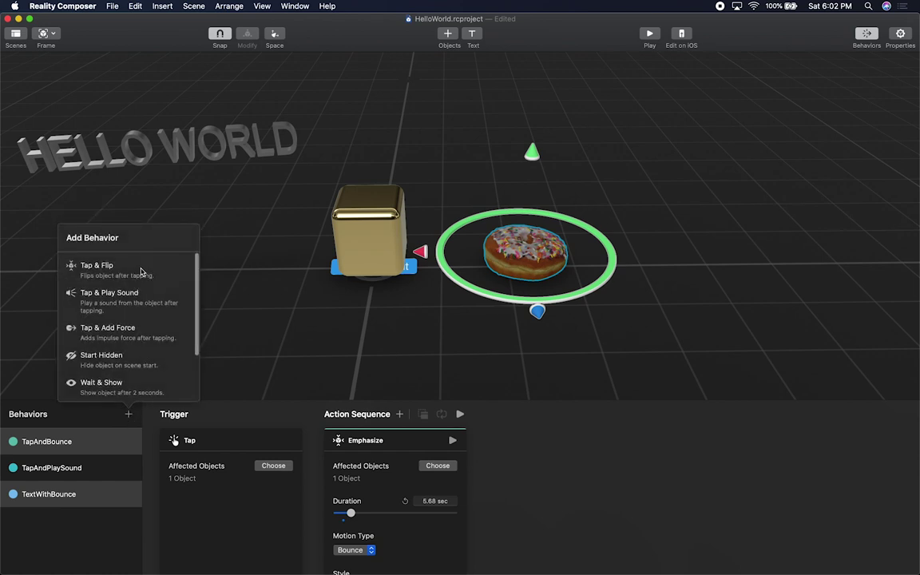
click(141, 272)
click(43, 523)
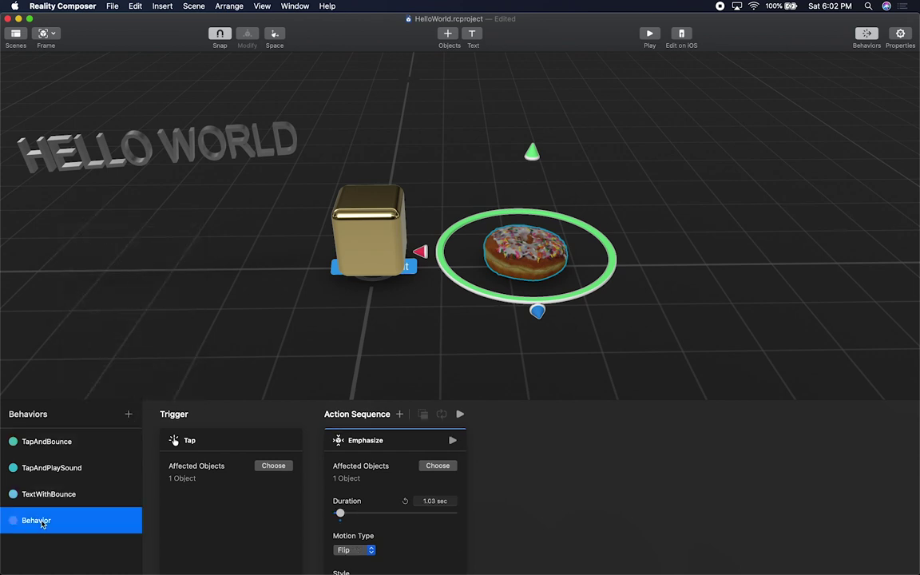
right_click(42, 523)
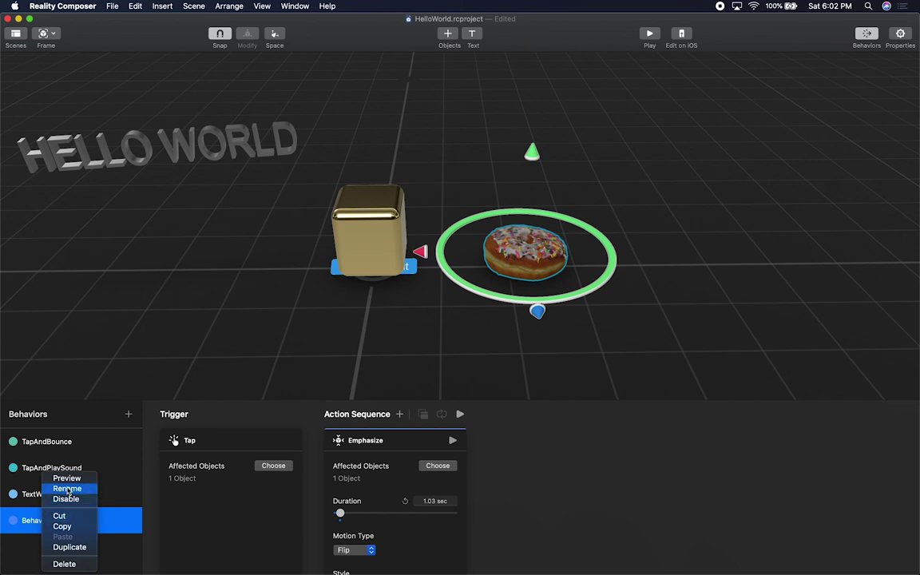
click(67, 486)
text(Sweet)
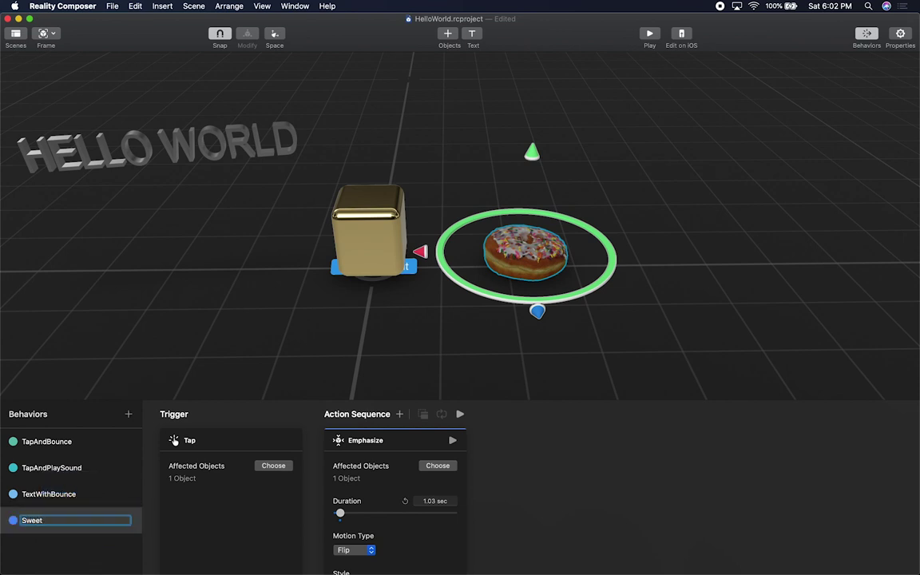
text(Jump)
key(Return)
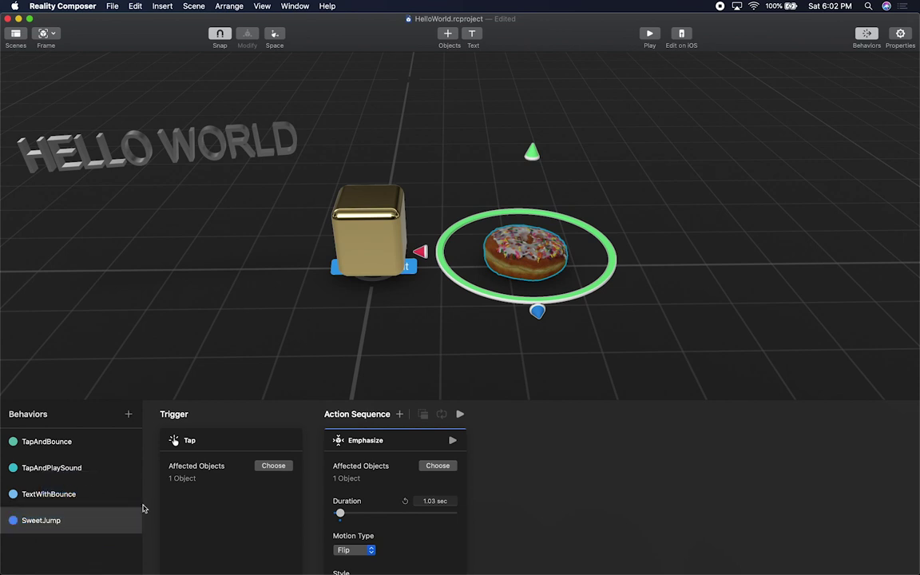
- Check the donut as SweetJump's affected object, set the Emphasize motion type to Pop and preview it
click(272, 465)
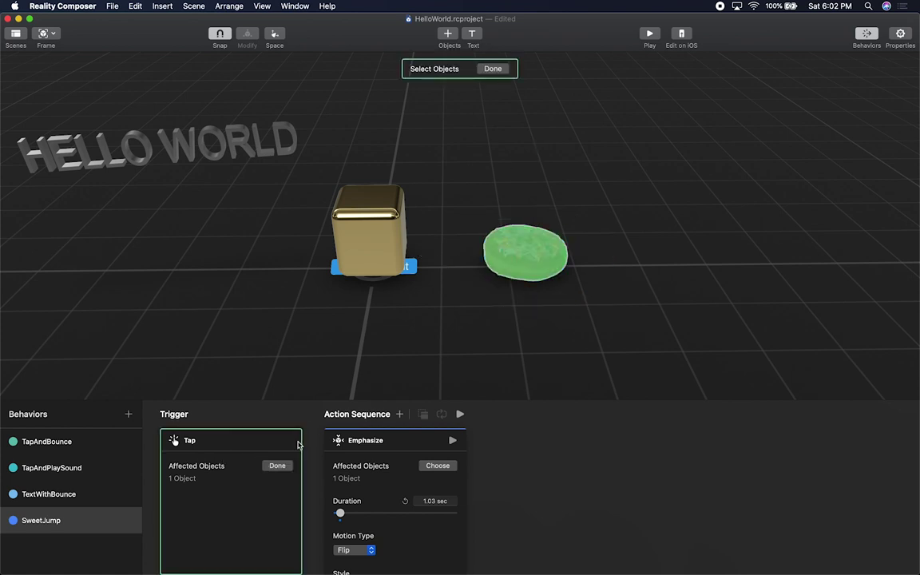
click(436, 467)
scroll(447, 473, down, 2)
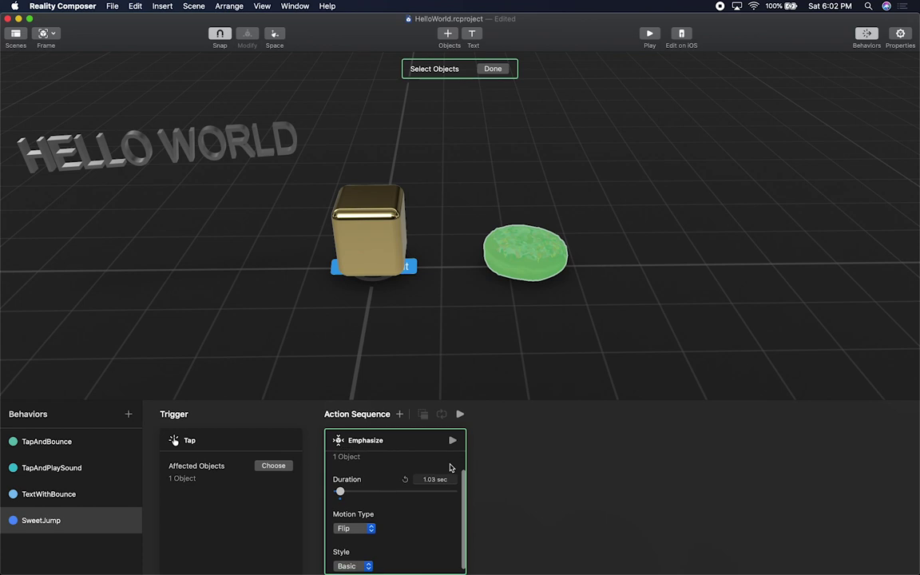
click(361, 528)
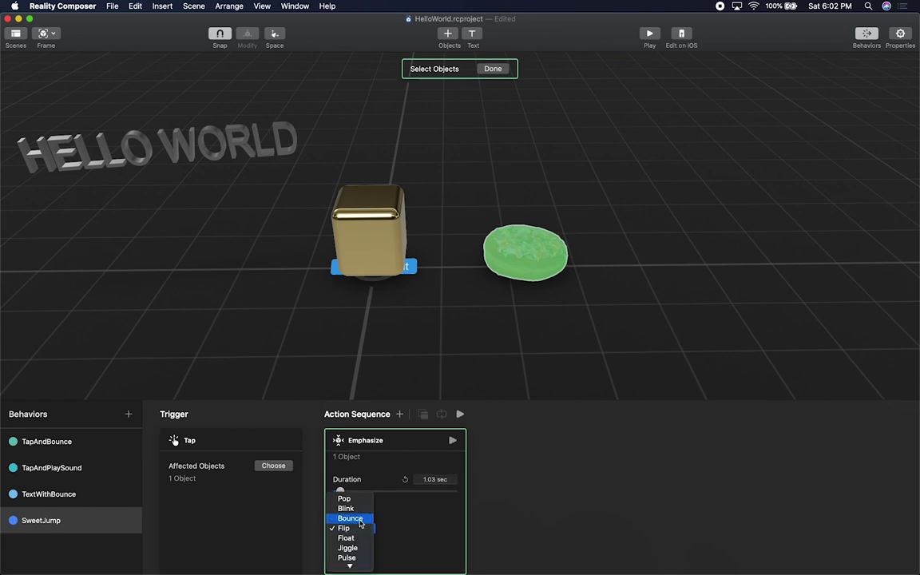
click(344, 499)
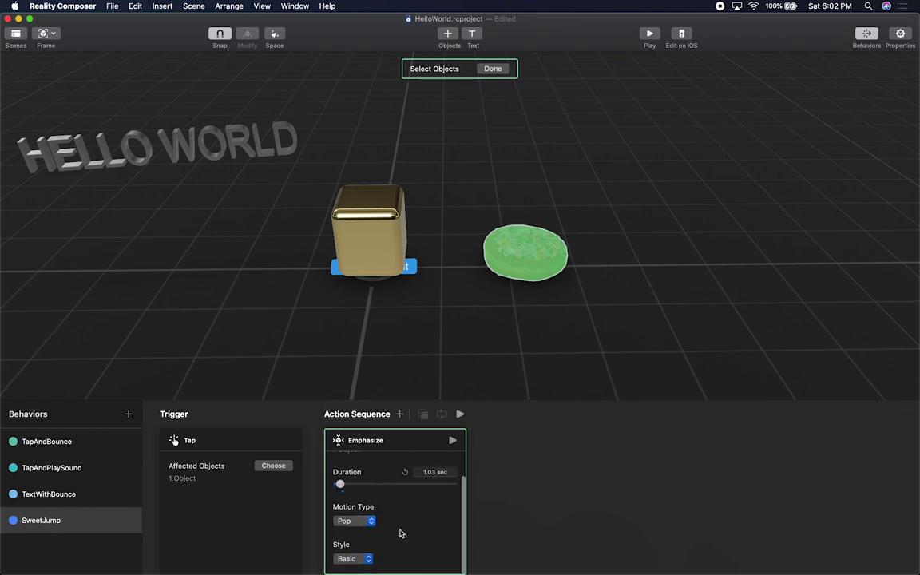
click(452, 439)
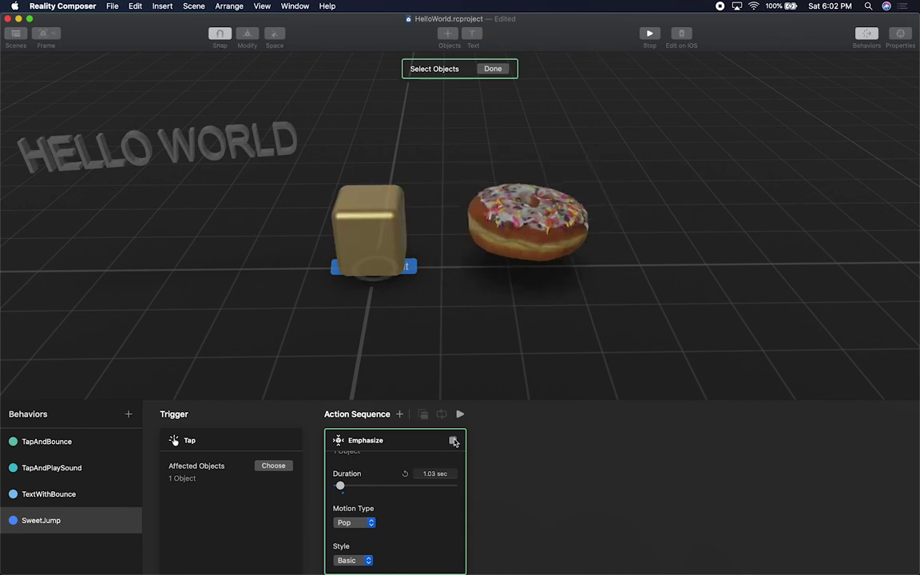
- Try the Blink motion type for the donut's Emphasize action and preview it
click(352, 522)
click(413, 486)
click(452, 440)
click(452, 440)
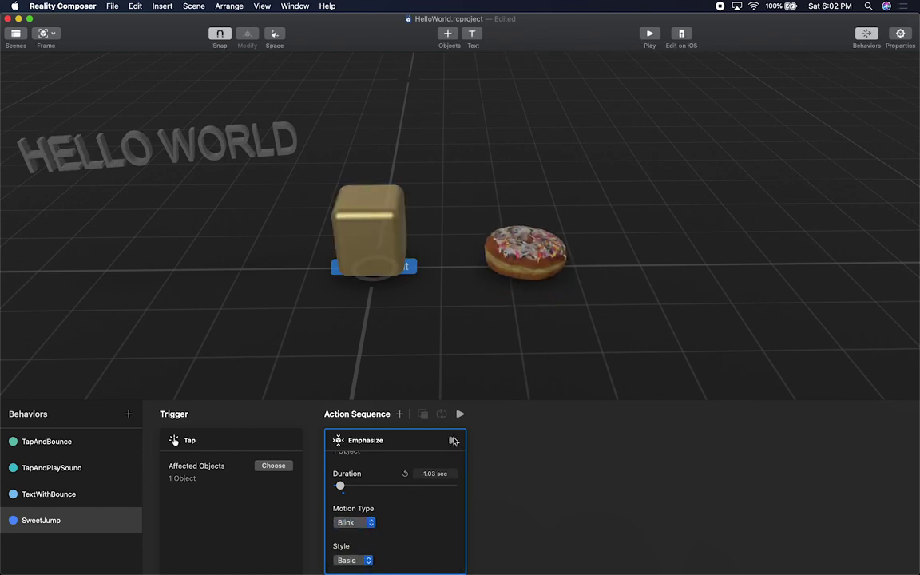
click(452, 440)
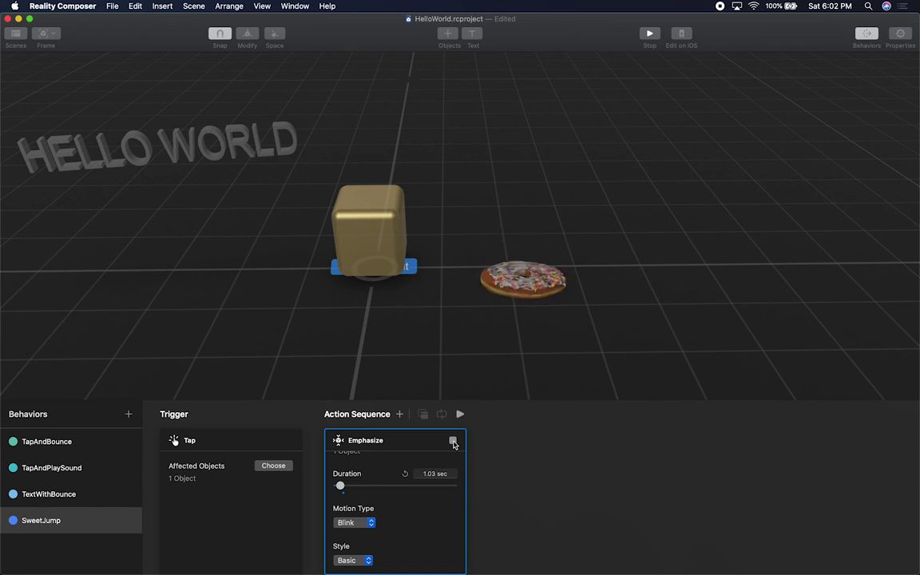
- Set the donut's Emphasize action to the Jiggle motion type with the Playful style, previewing the result
click(361, 524)
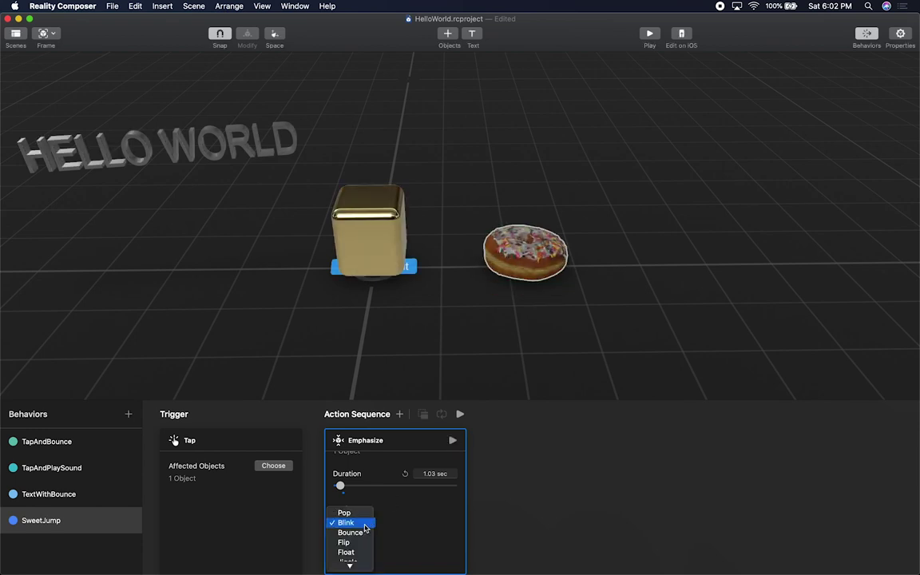
click(352, 546)
click(452, 440)
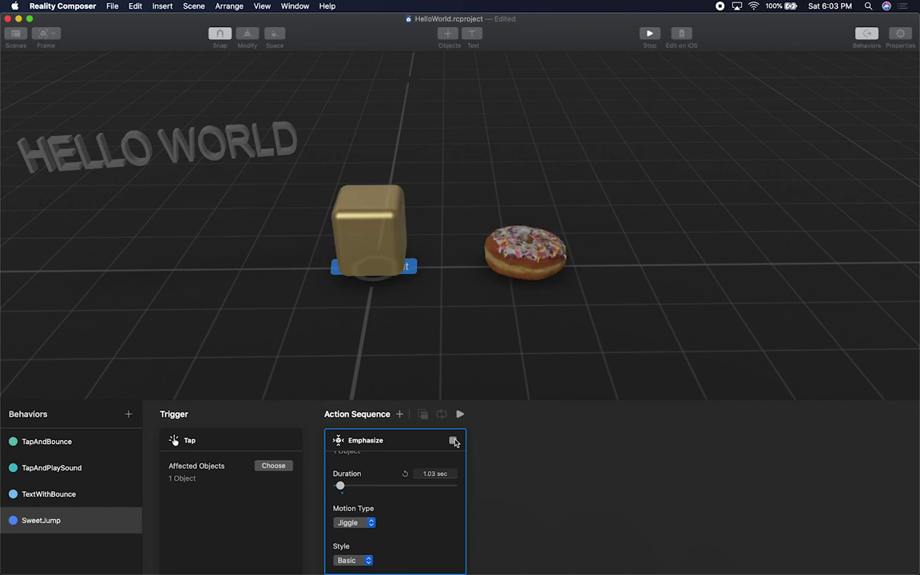
click(352, 560)
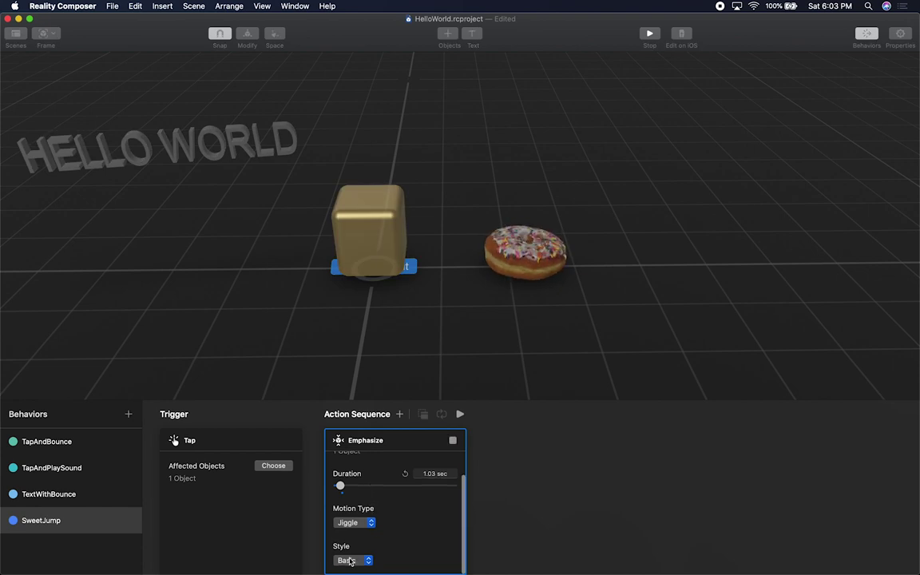
click(349, 536)
click(454, 439)
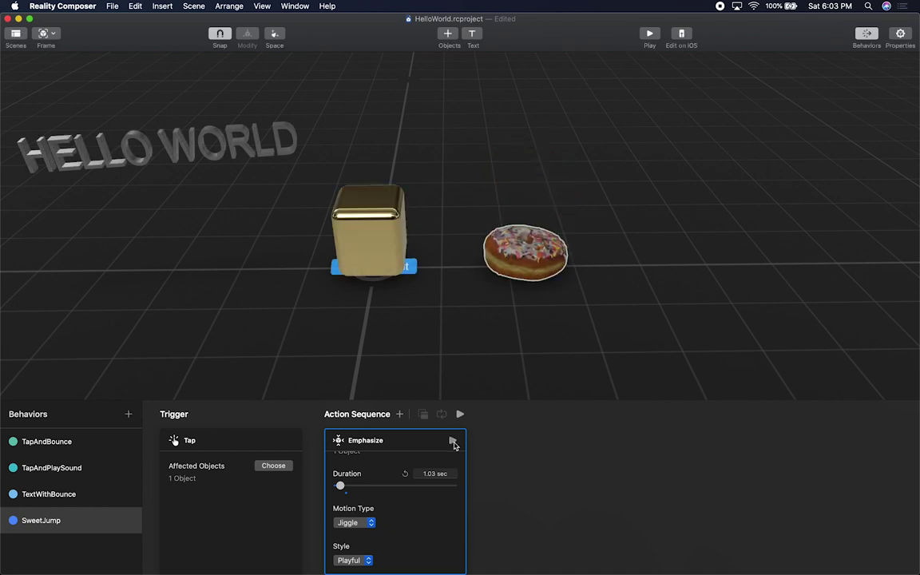
click(452, 441)
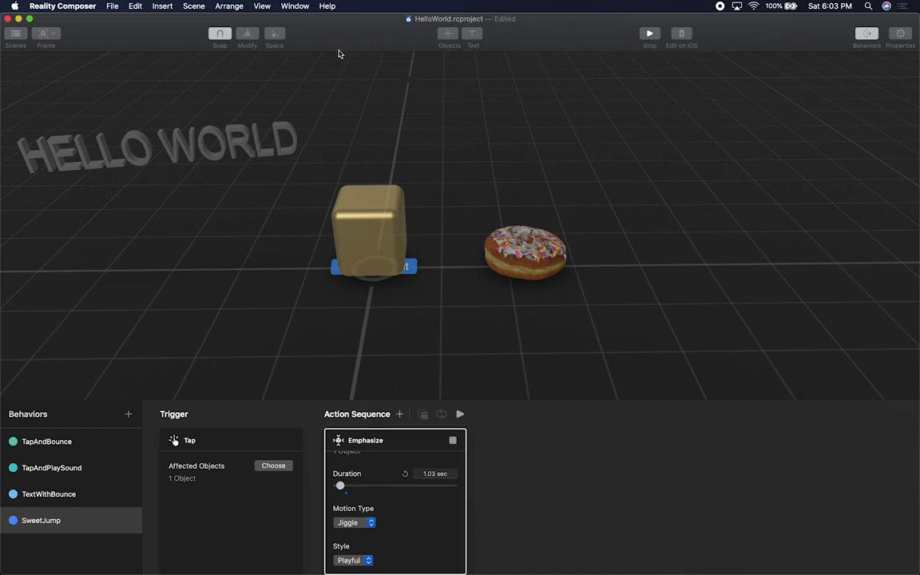
- Scale the donut to about 230 % and move it to about X 29.06 cm and Y 5.92 cm
click(526, 286)
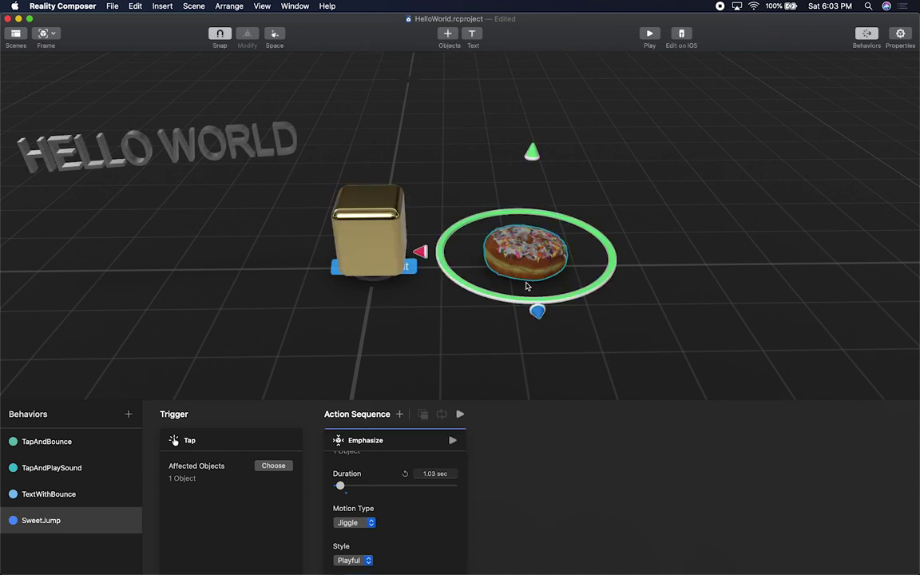
click(900, 33)
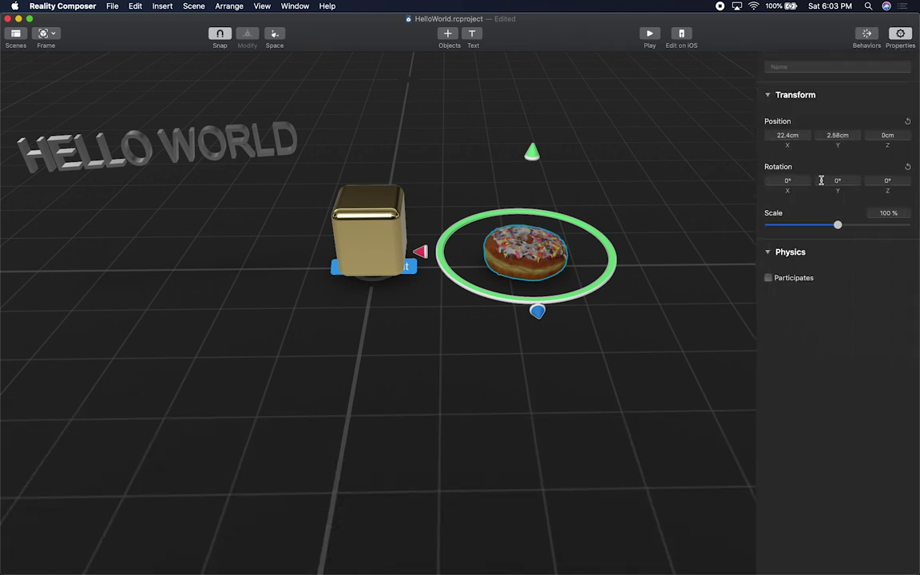
drag(835, 227, 861, 225)
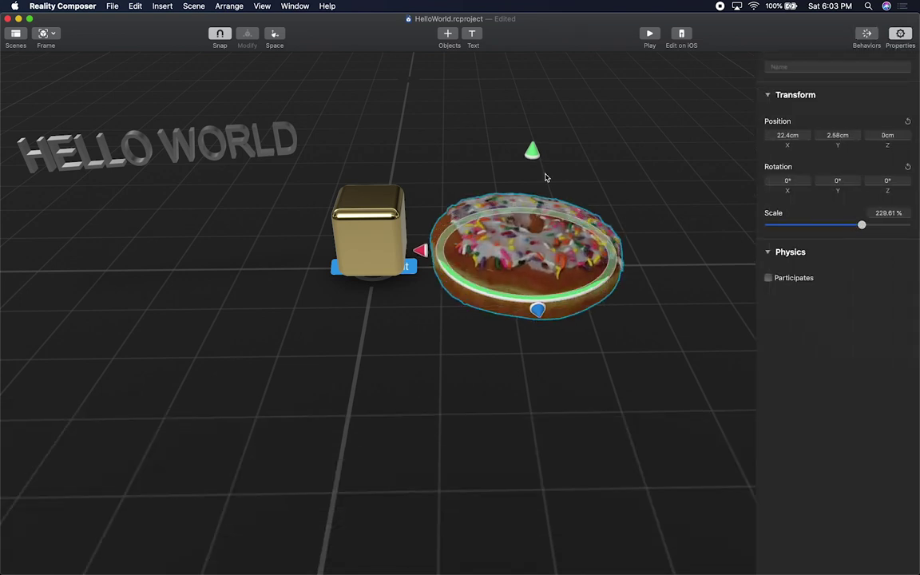
drag(537, 148, 539, 124)
drag(426, 233, 465, 227)
scroll(485, 263, down, 3)
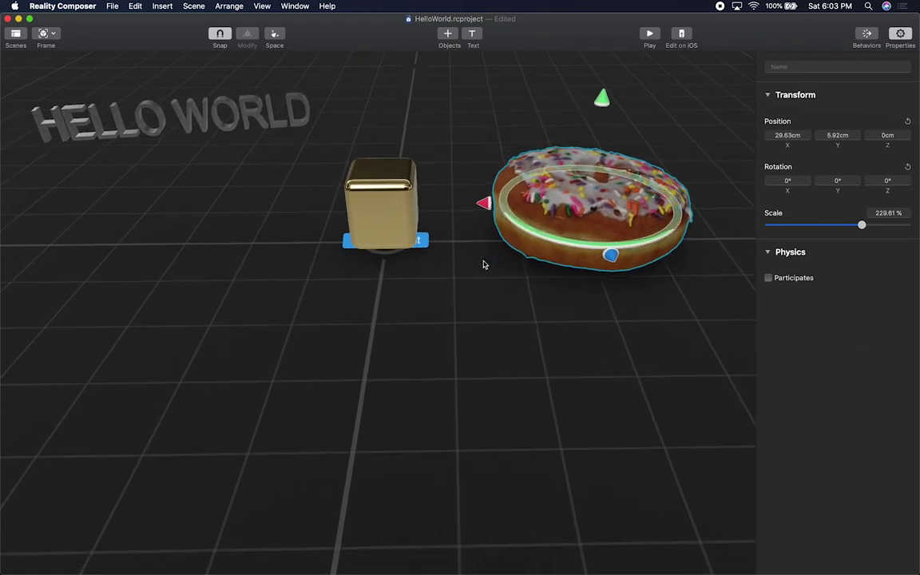
scroll(483, 264, up, 3)
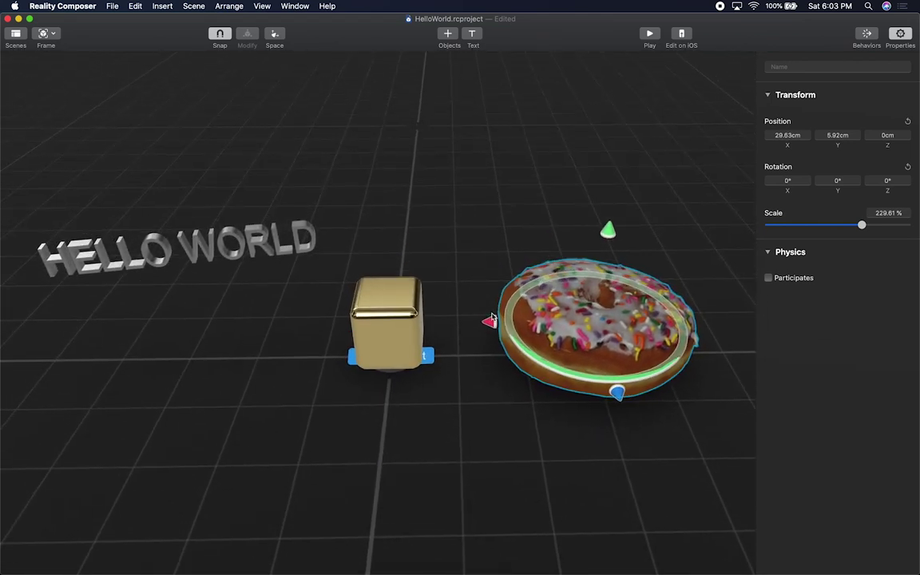
drag(490, 319, 480, 323)
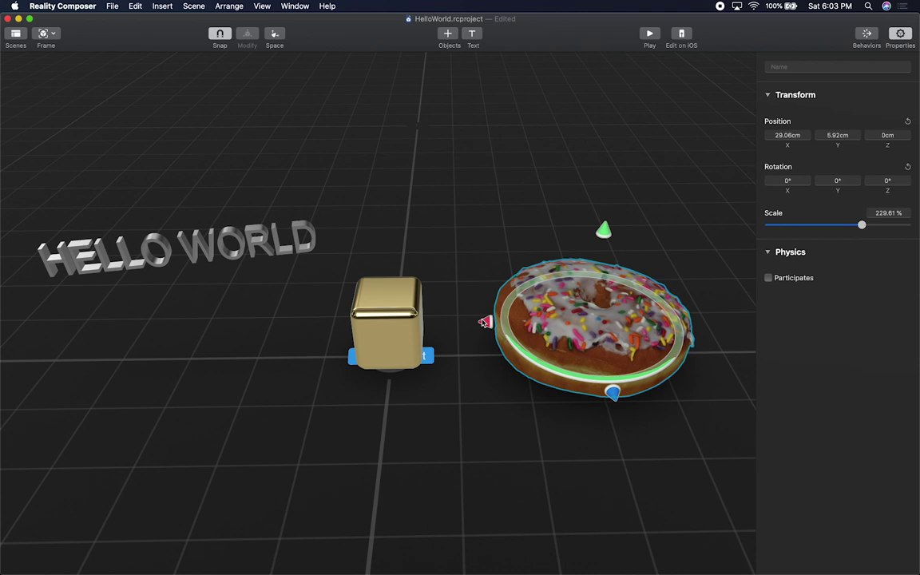
- Reduce the donut's scale to about 156 % and move it closer to the cube, to about X 26 cm
click(650, 35)
drag(860, 225, 850, 227)
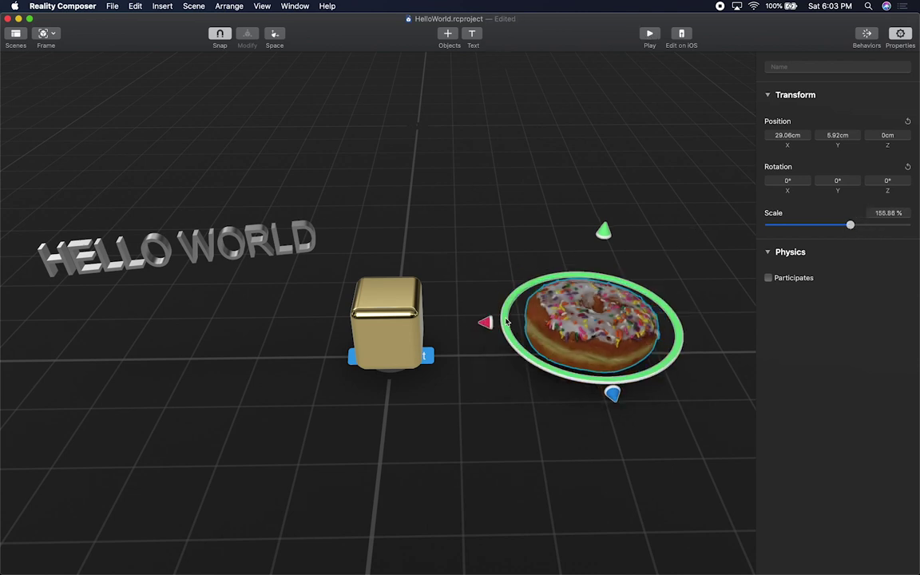
scroll(474, 323, left, 5)
drag(485, 323, 460, 326)
scroll(514, 339, up, 3)
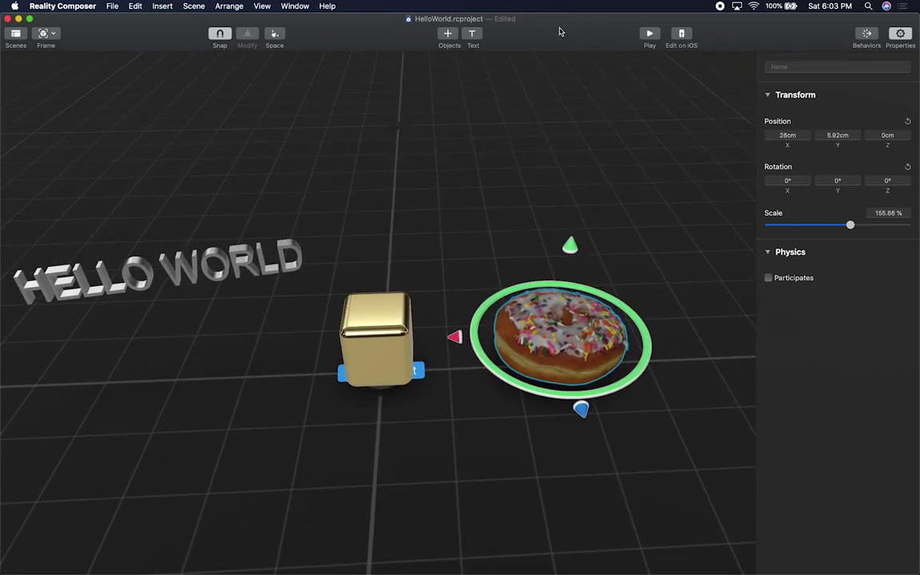
- Play the scene and test the tap behaviors of the donut, the gold cube and the HELLO WORLD text
click(649, 34)
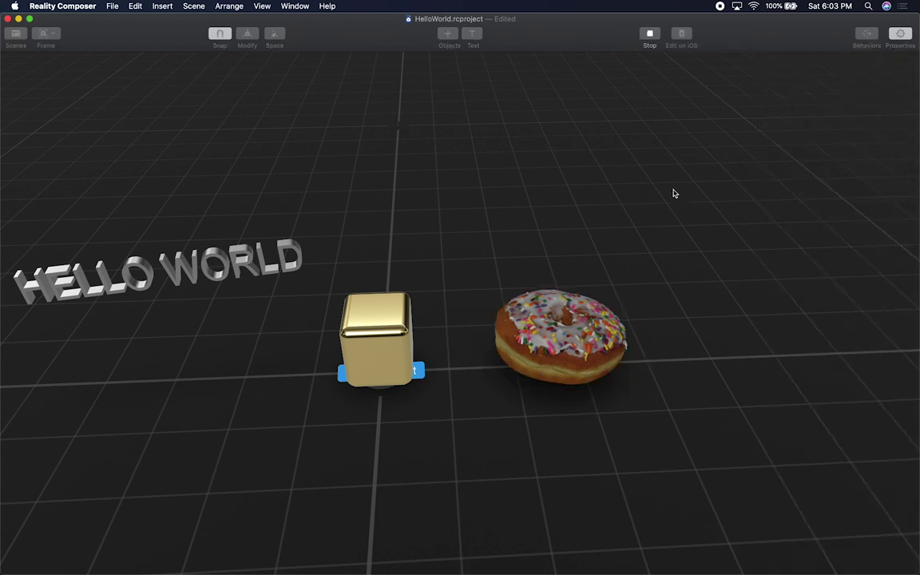
click(588, 318)
click(585, 343)
click(391, 327)
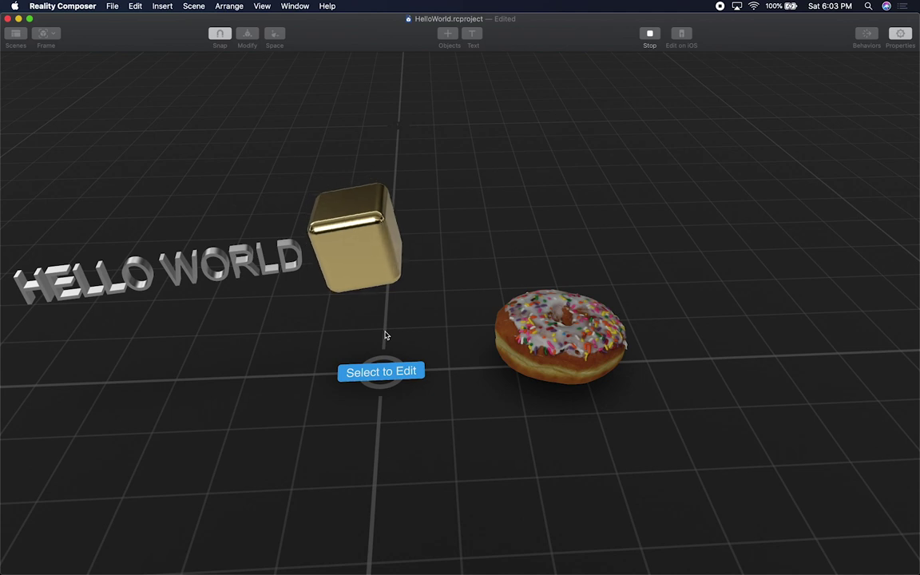
click(390, 328)
click(376, 275)
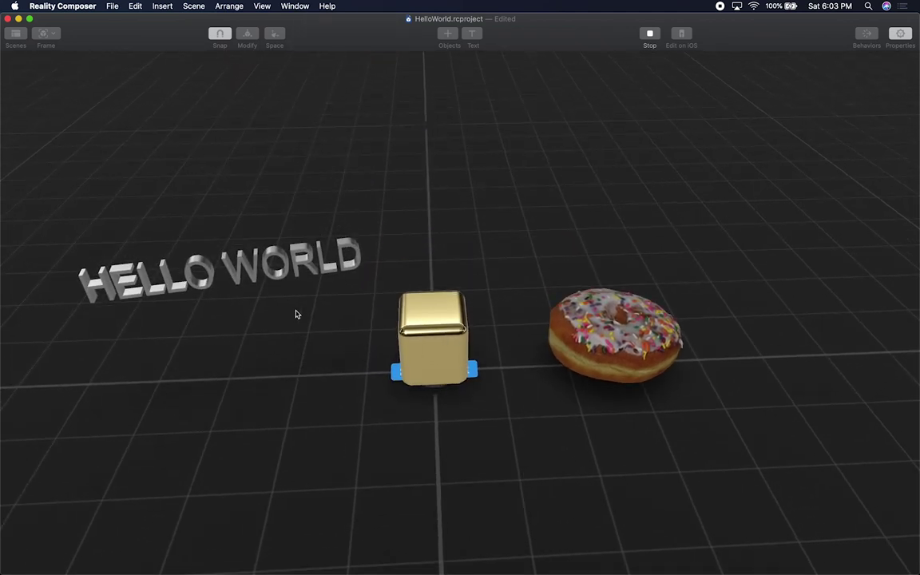
click(311, 265)
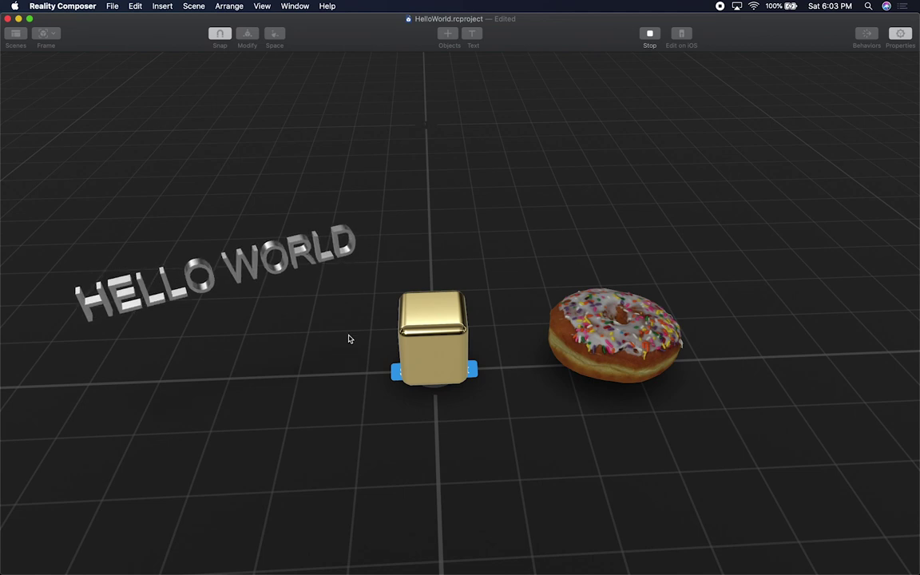
click(418, 343)
click(593, 342)
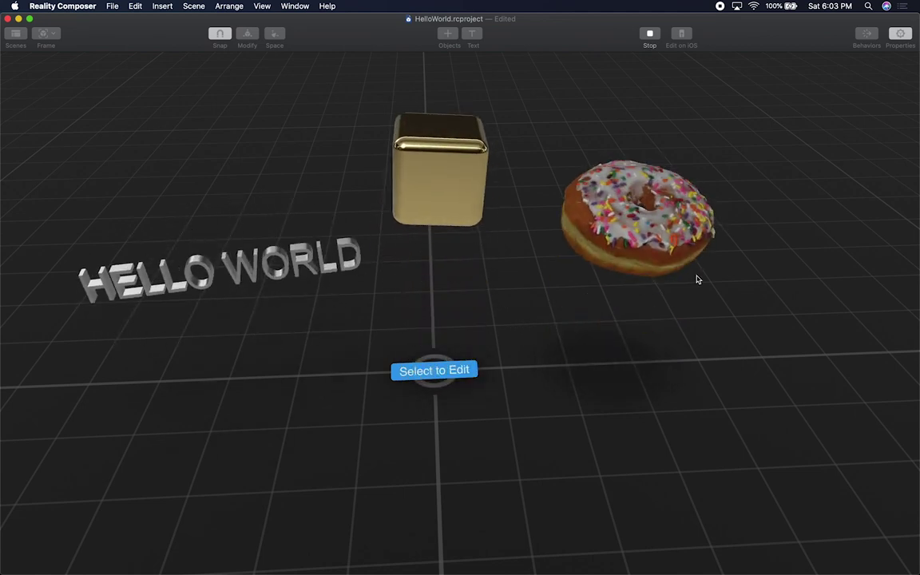